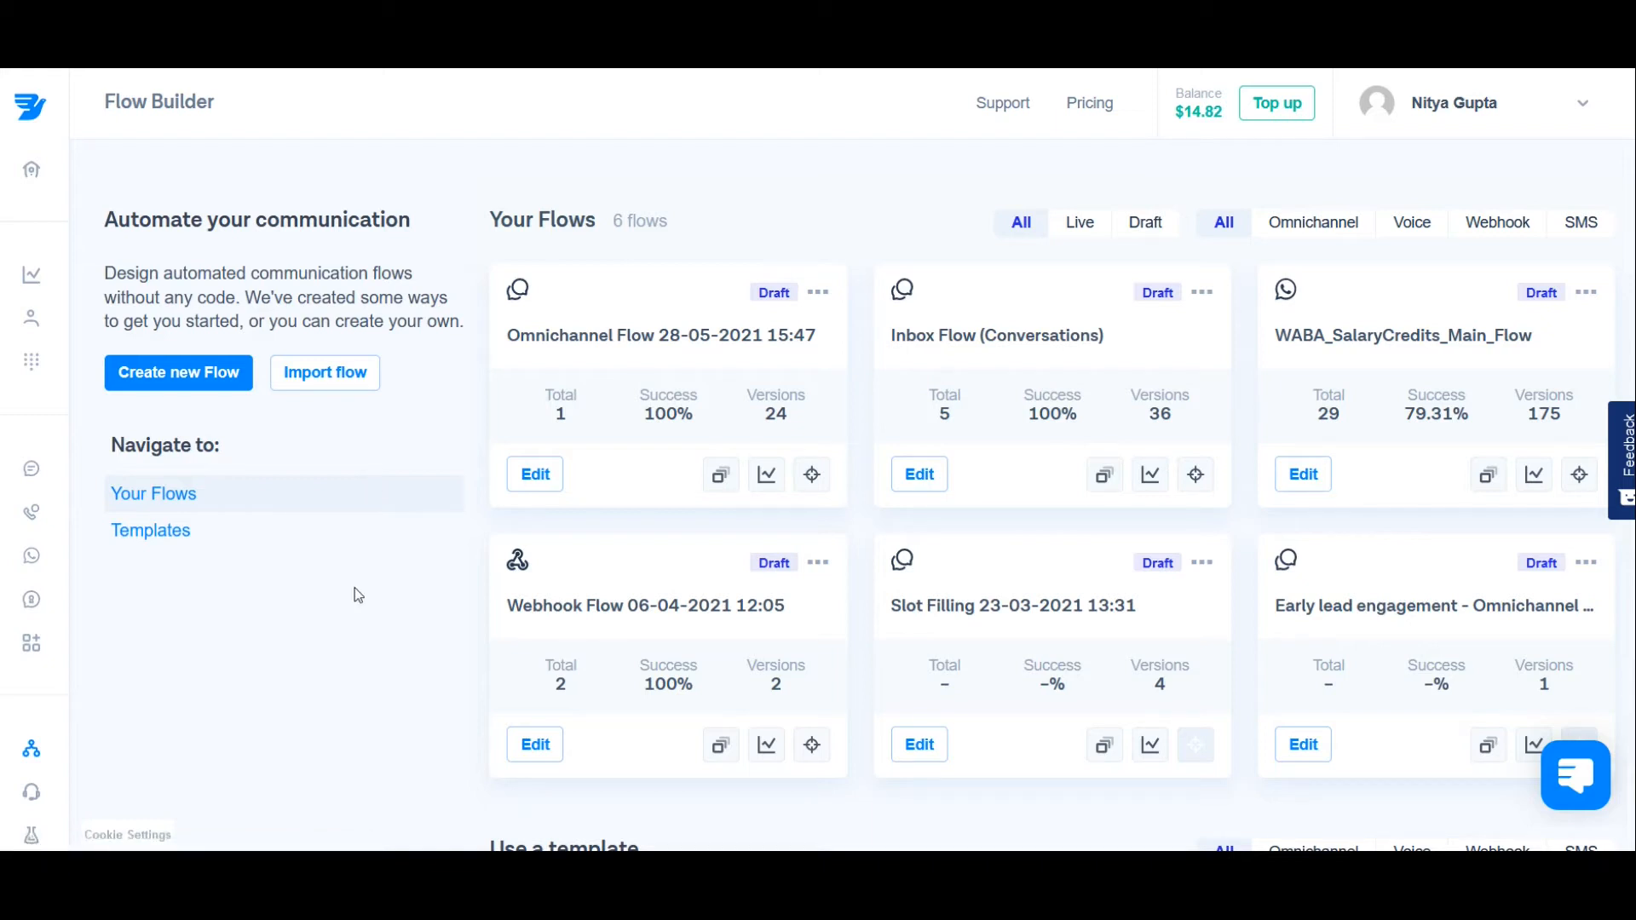
Step: Create a new custom flow triggered by the Omnichannel incoming message trigger
{"action": "scroll", "coordinate": [358, 595], "scroll_direction": "down", "scroll_amount": 5}
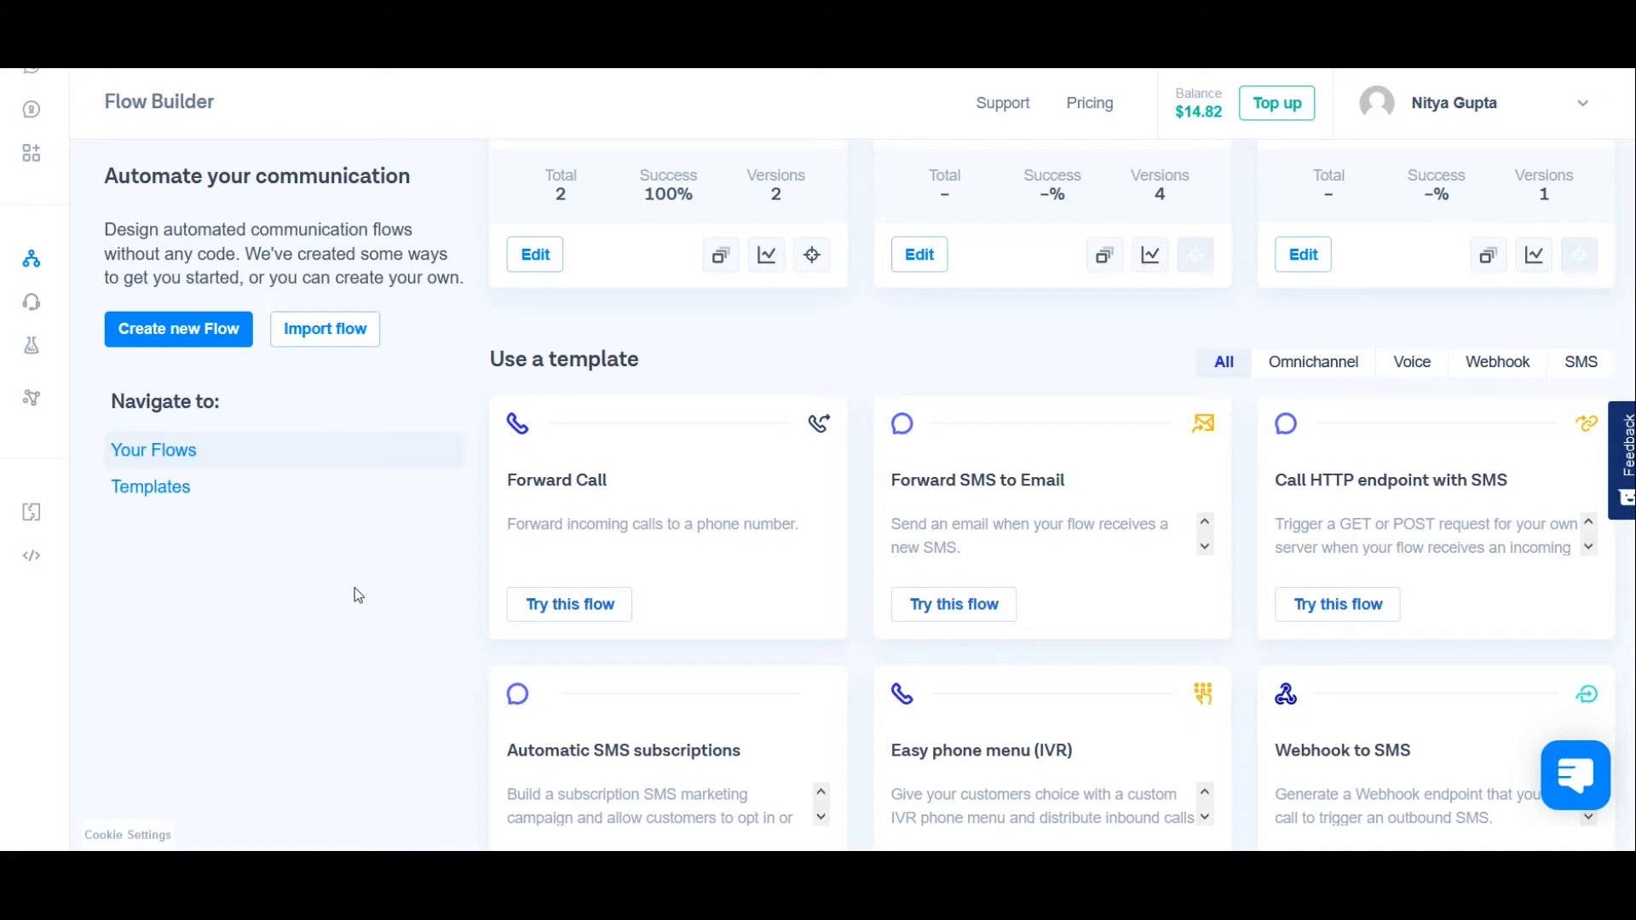
{"action": "scroll", "coordinate": [358, 595], "scroll_direction": "up", "scroll_amount": 5}
{"action": "left_click", "coordinate": [171, 371]}
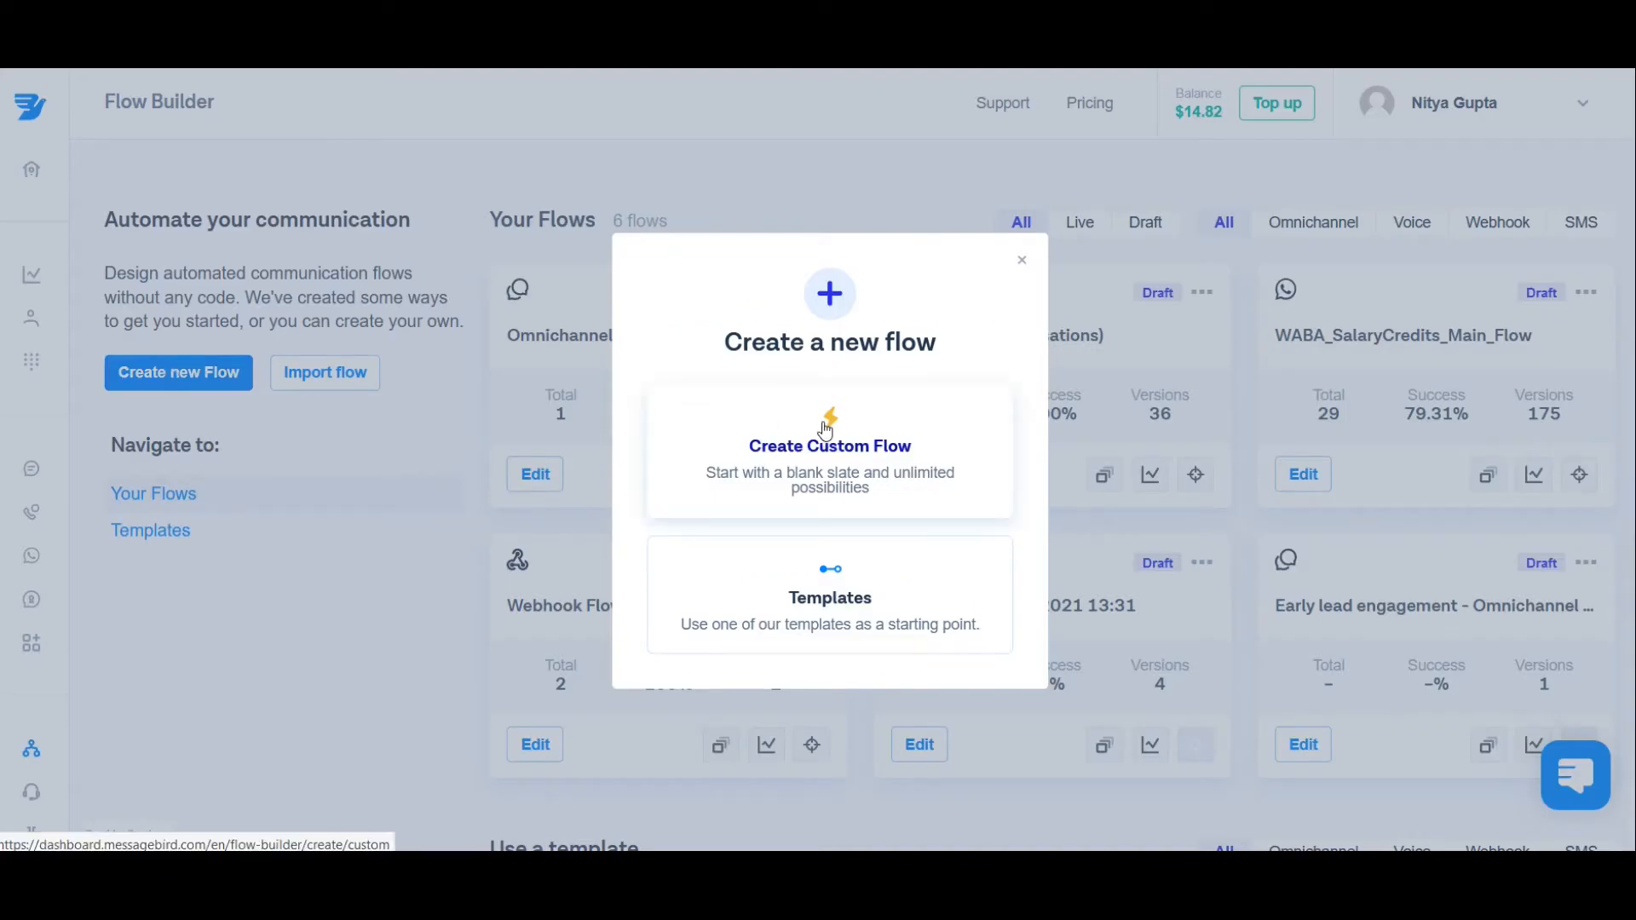
{"action": "left_click", "coordinate": [869, 446]}
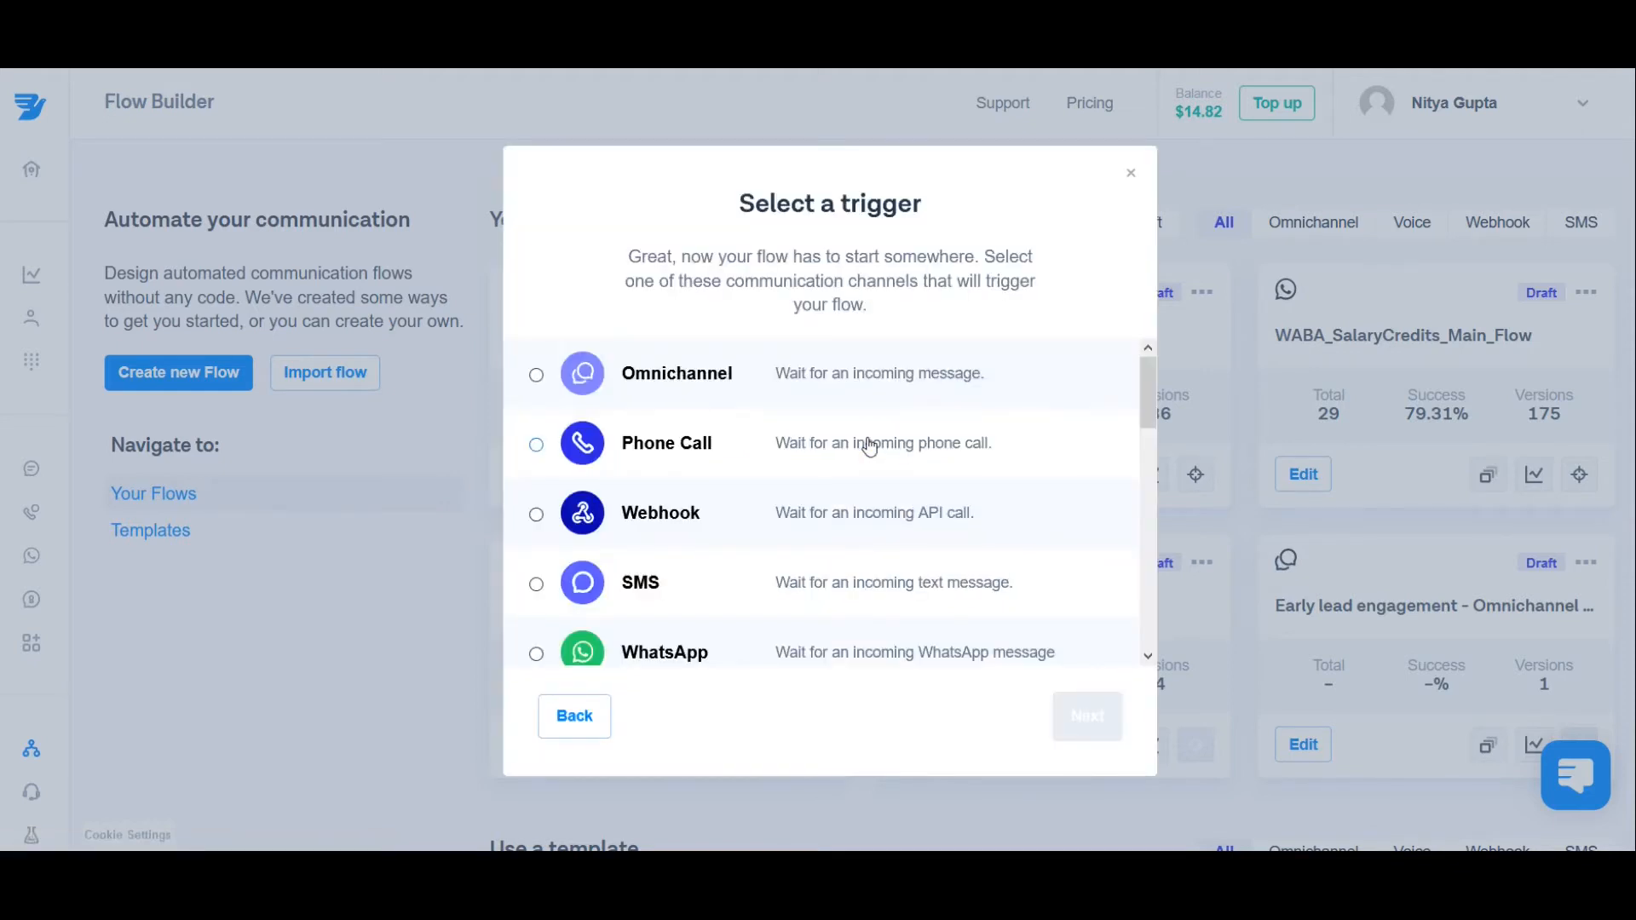
{"action": "left_click", "coordinate": [1087, 717]}
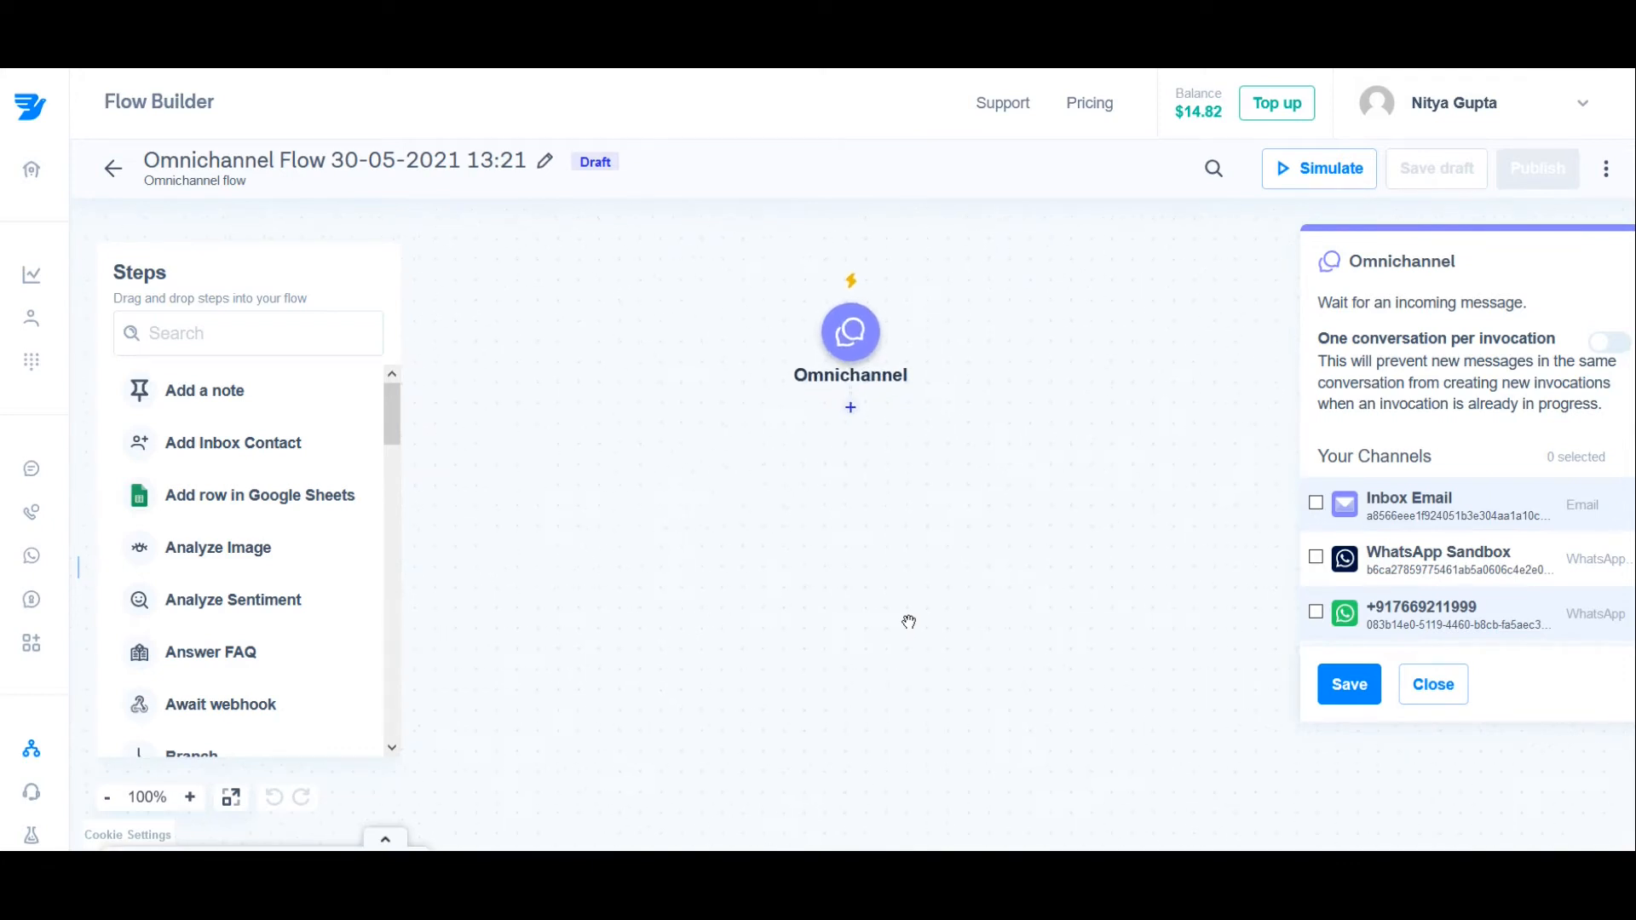
Step: Try out adding an "Add a note" step below the Omnichannel trigger and remove it from the flow
{"action": "left_click_drag", "start_coordinate": [874, 418], "coordinate": [822, 343]}
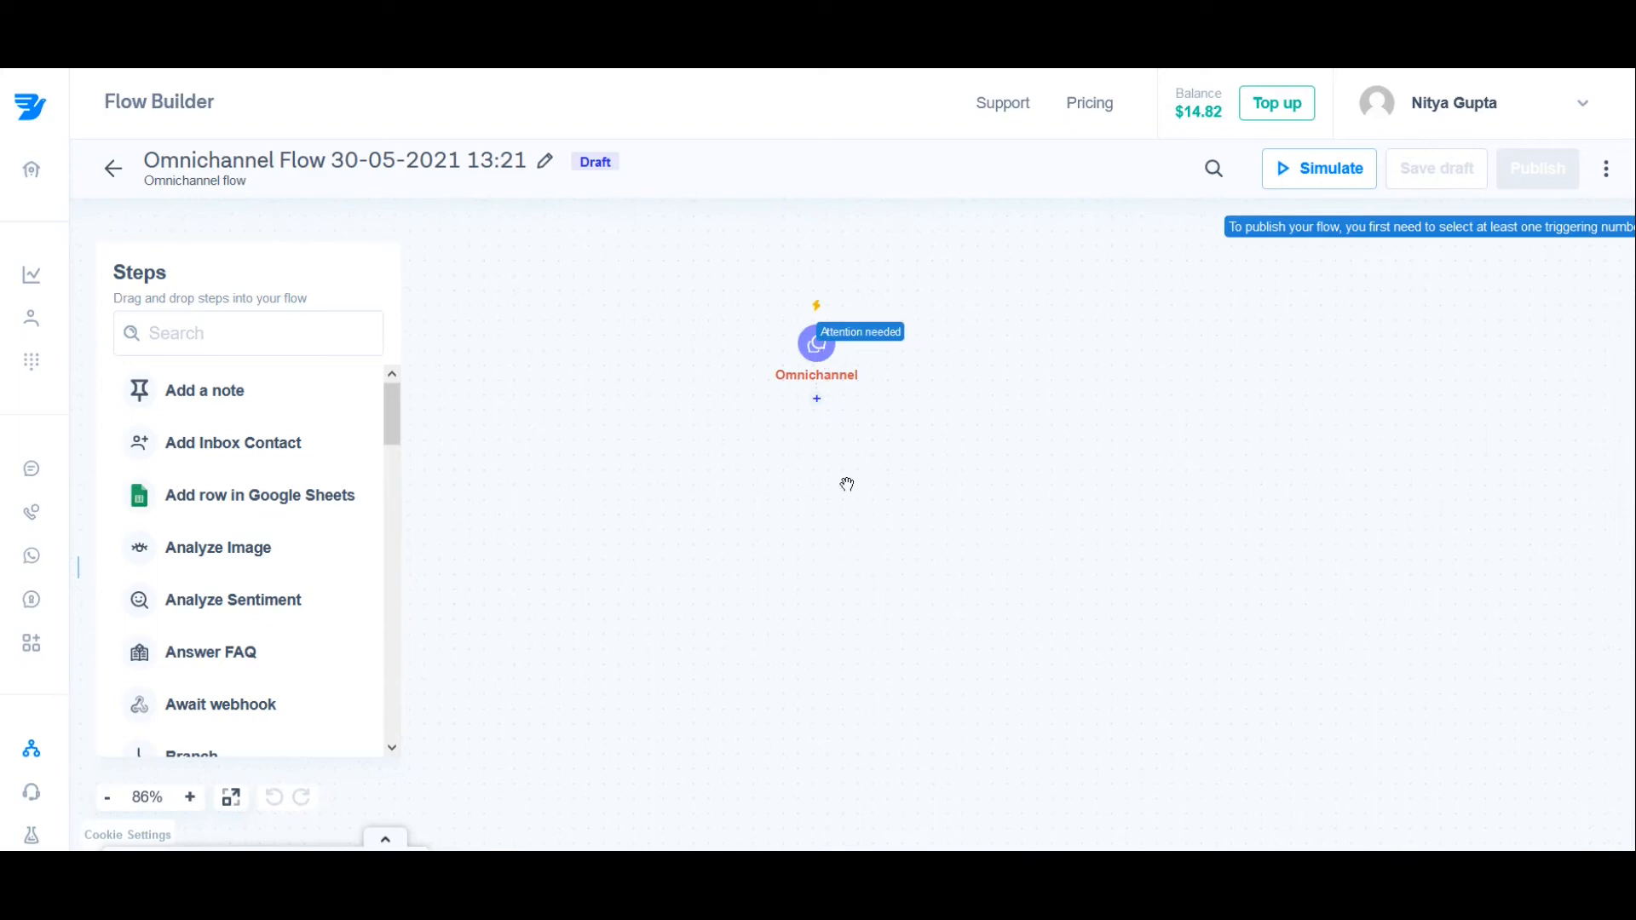
{"action": "left_click", "coordinate": [389, 485]}
{"action": "left_click_drag", "start_coordinate": [389, 485], "coordinate": [390, 409]}
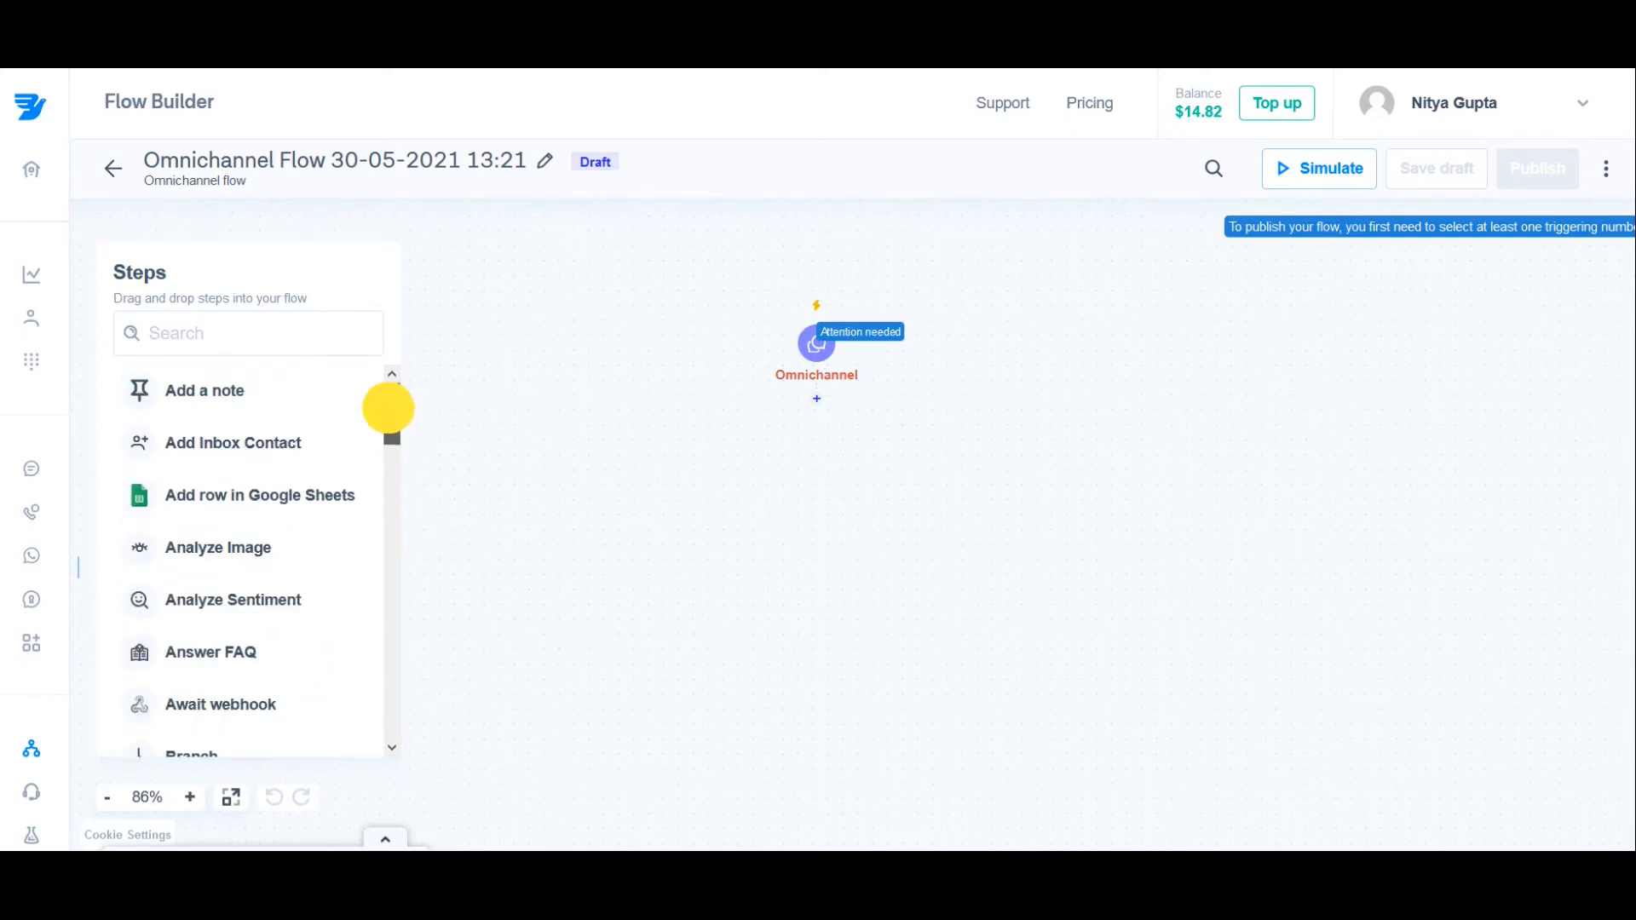
{"action": "left_click", "coordinate": [228, 398]}
{"action": "left_click_drag", "start_coordinate": [229, 398], "coordinate": [823, 417]}
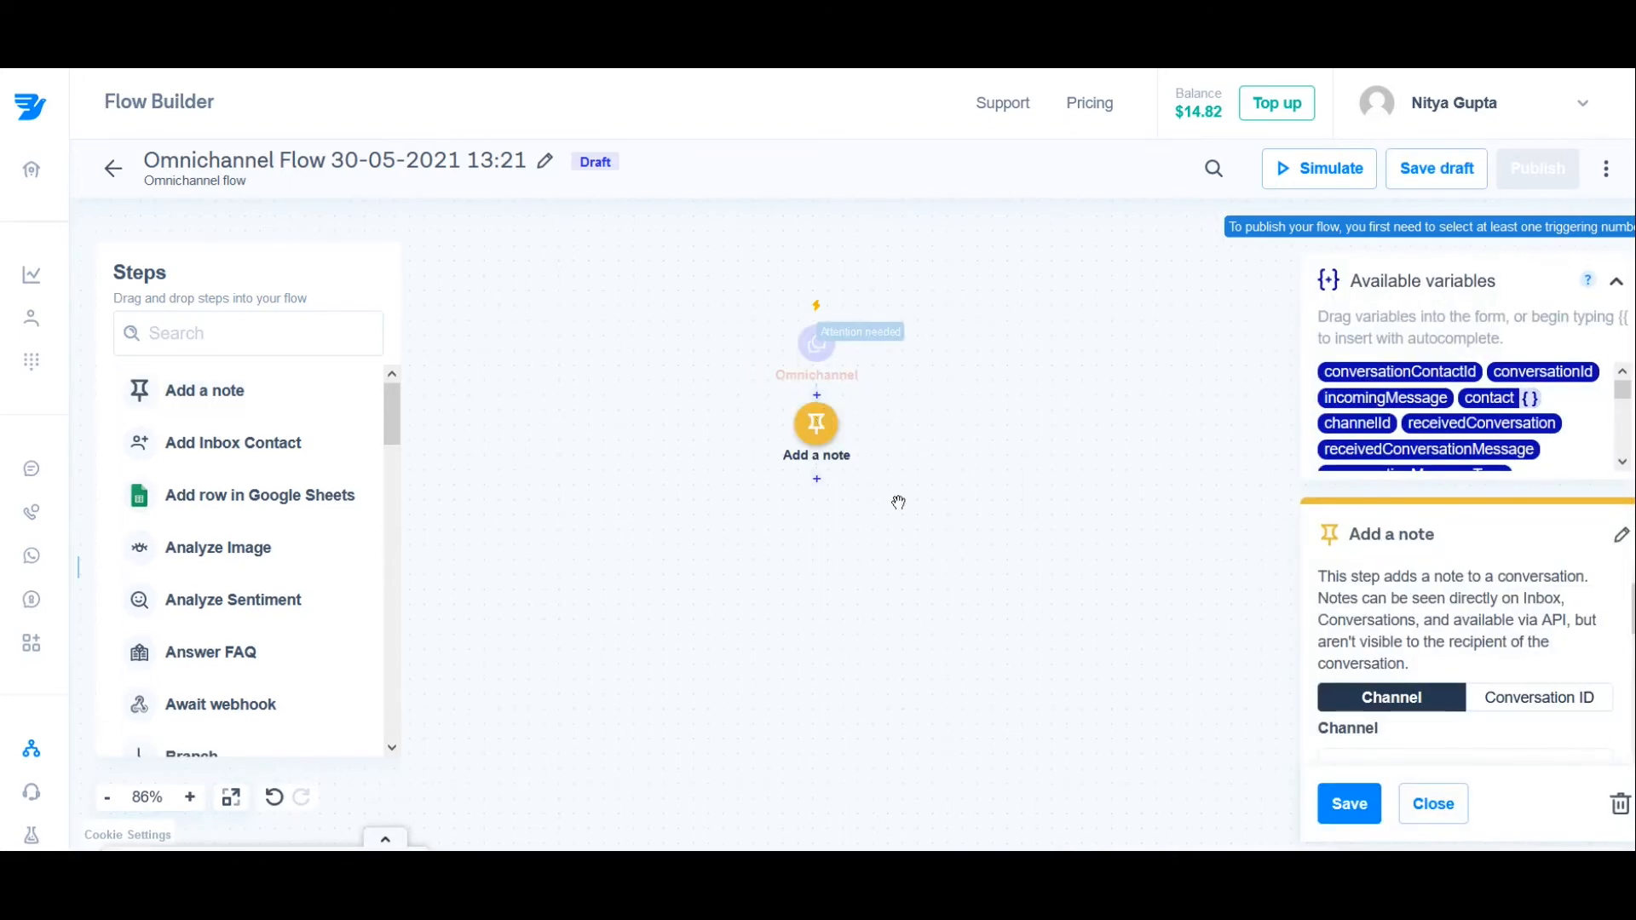
{"action": "left_click", "coordinate": [1618, 805]}
{"action": "left_click", "coordinate": [820, 403]}
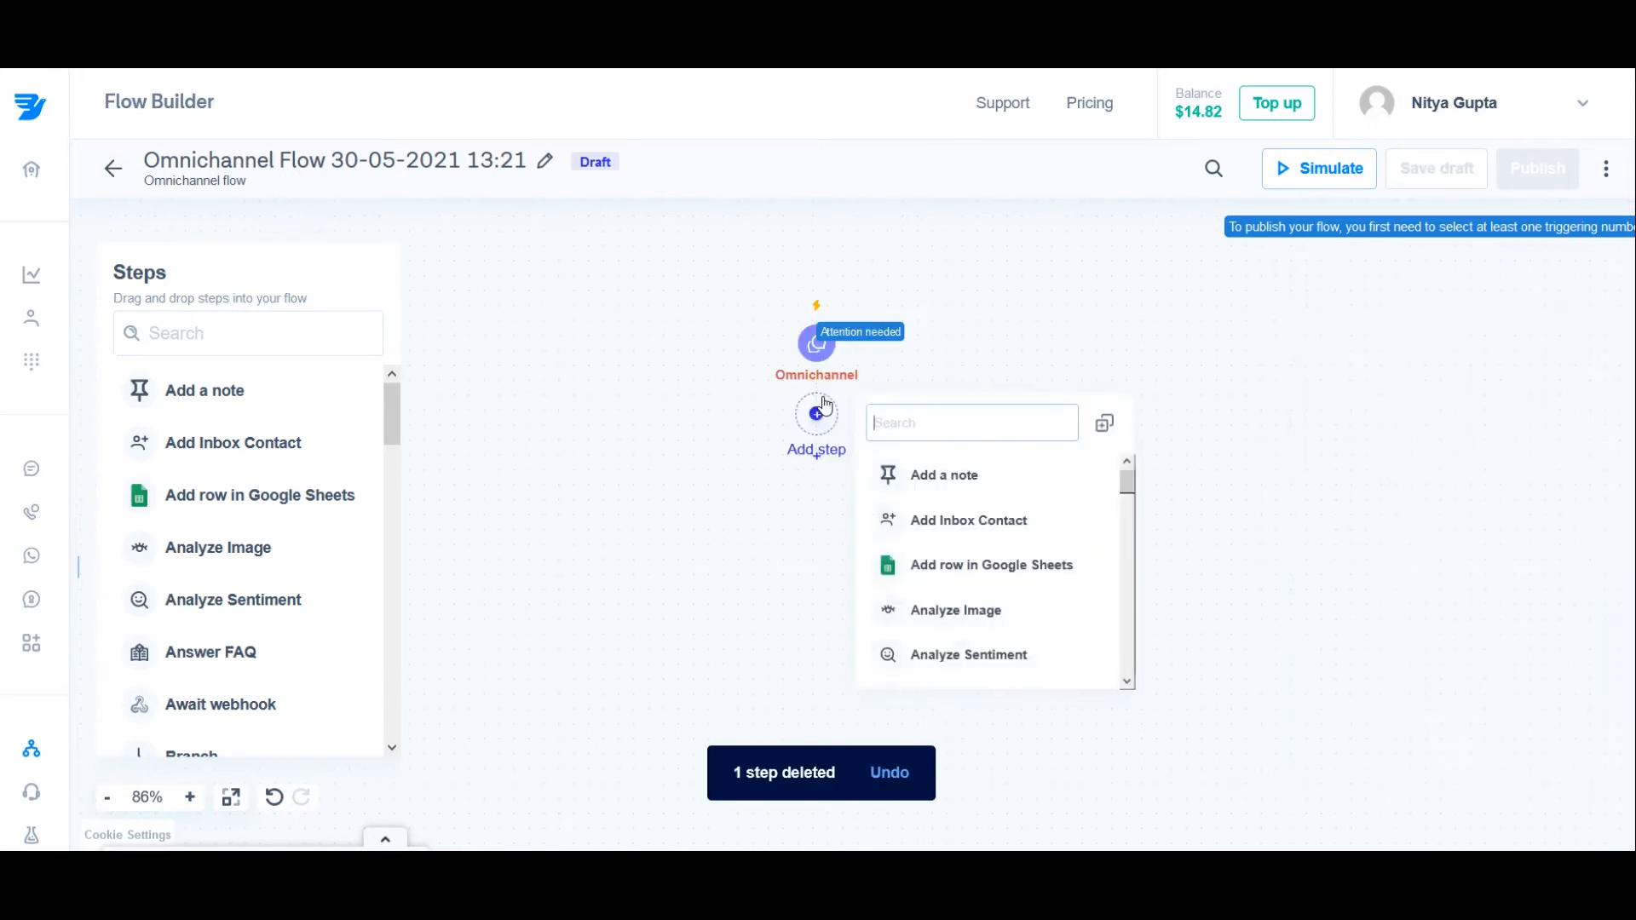
{"action": "left_click", "coordinate": [928, 472]}
Step: Select WhatsApp Sandbox as the Omnichannel trigger's channel and save the trigger settings
{"action": "left_click", "coordinate": [816, 345]}
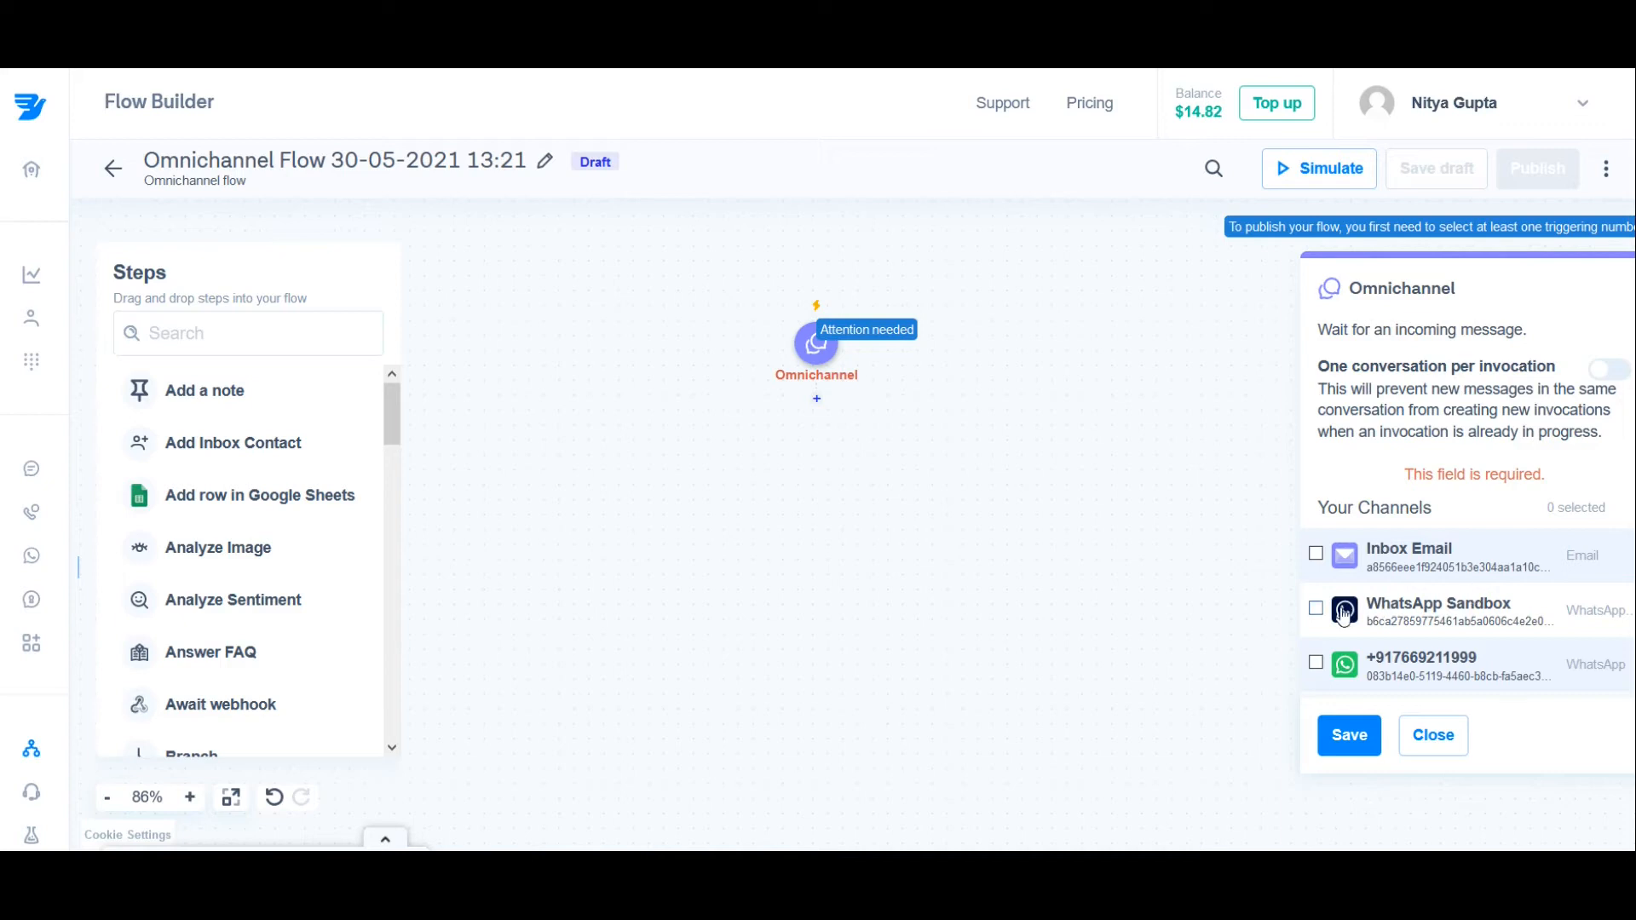
{"action": "left_click", "coordinate": [1316, 611]}
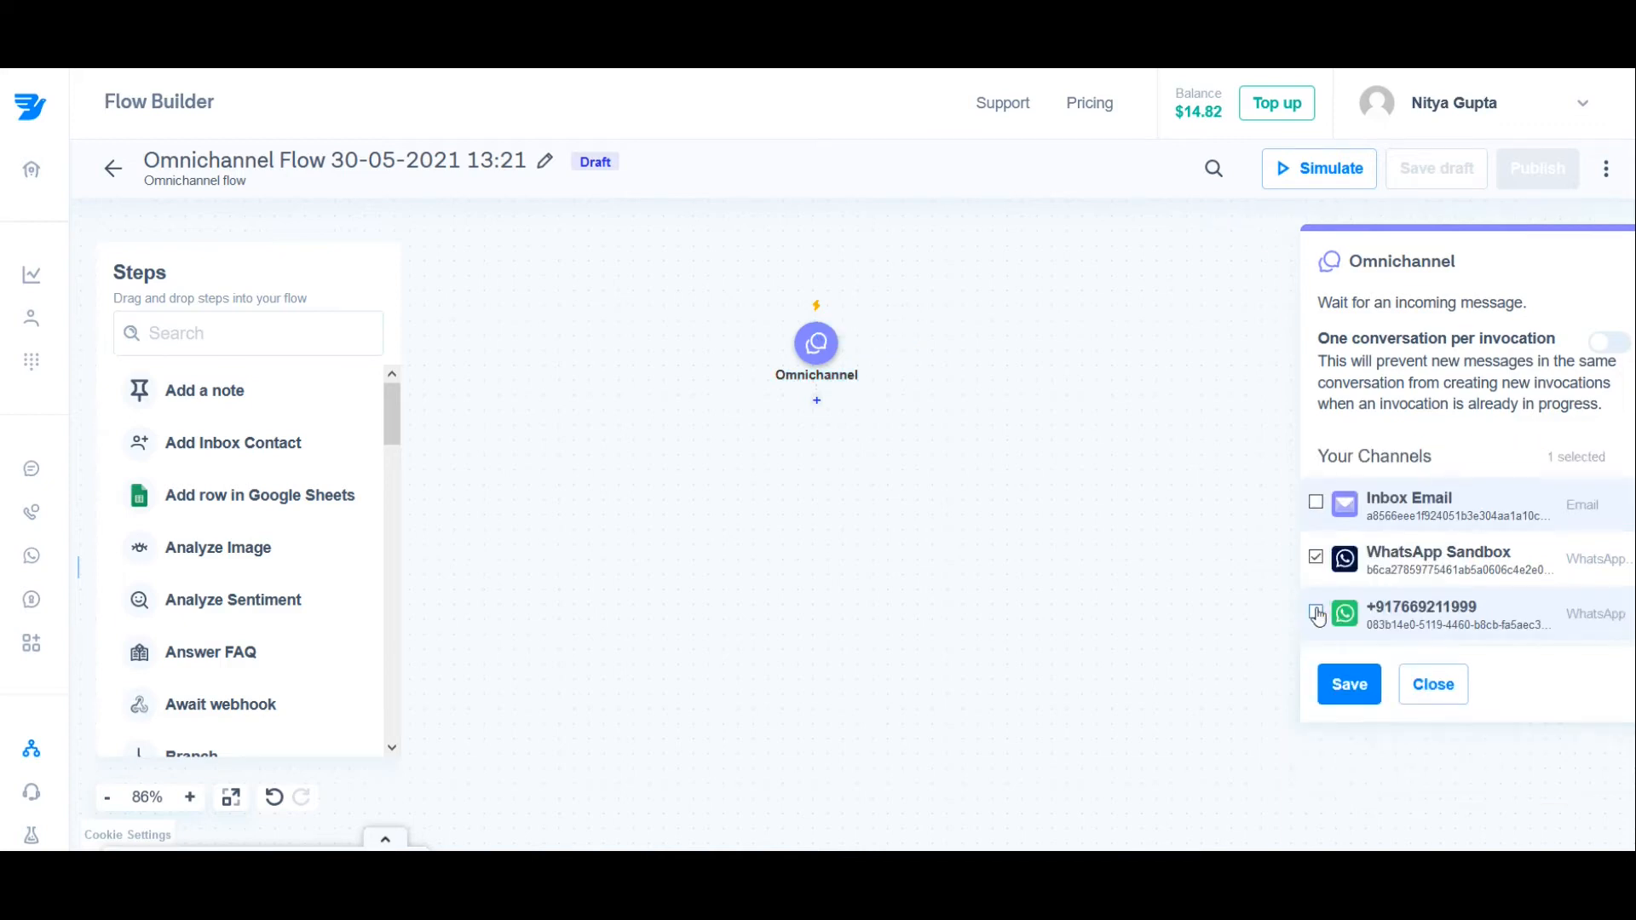
{"action": "left_click", "coordinate": [1349, 684]}
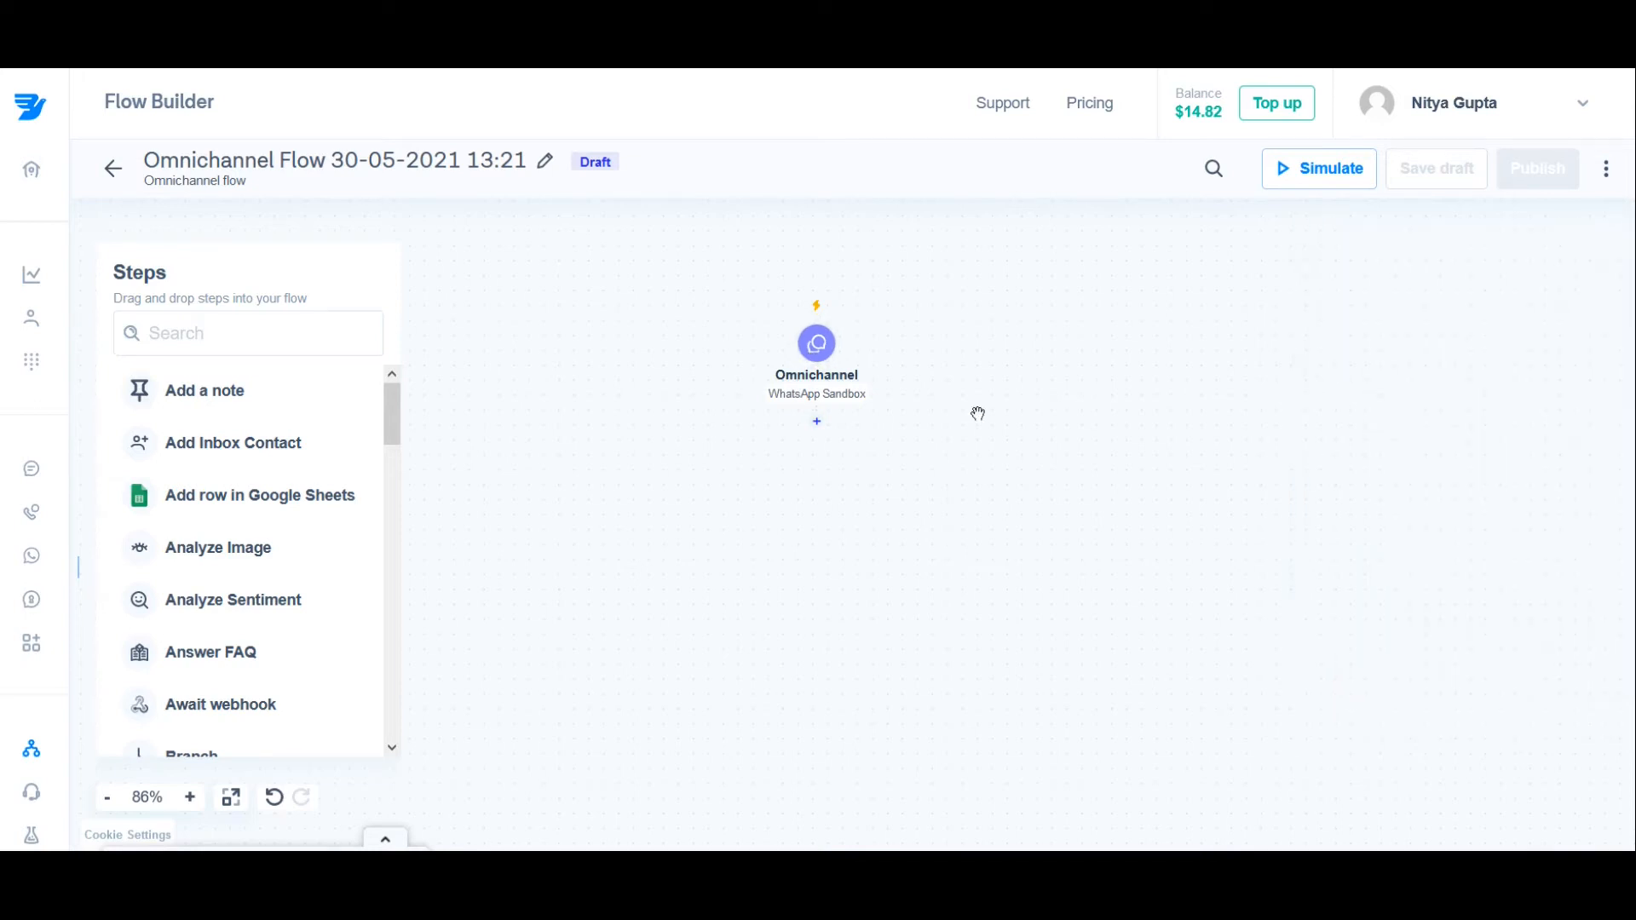
{"action": "left_click", "coordinate": [817, 344]}
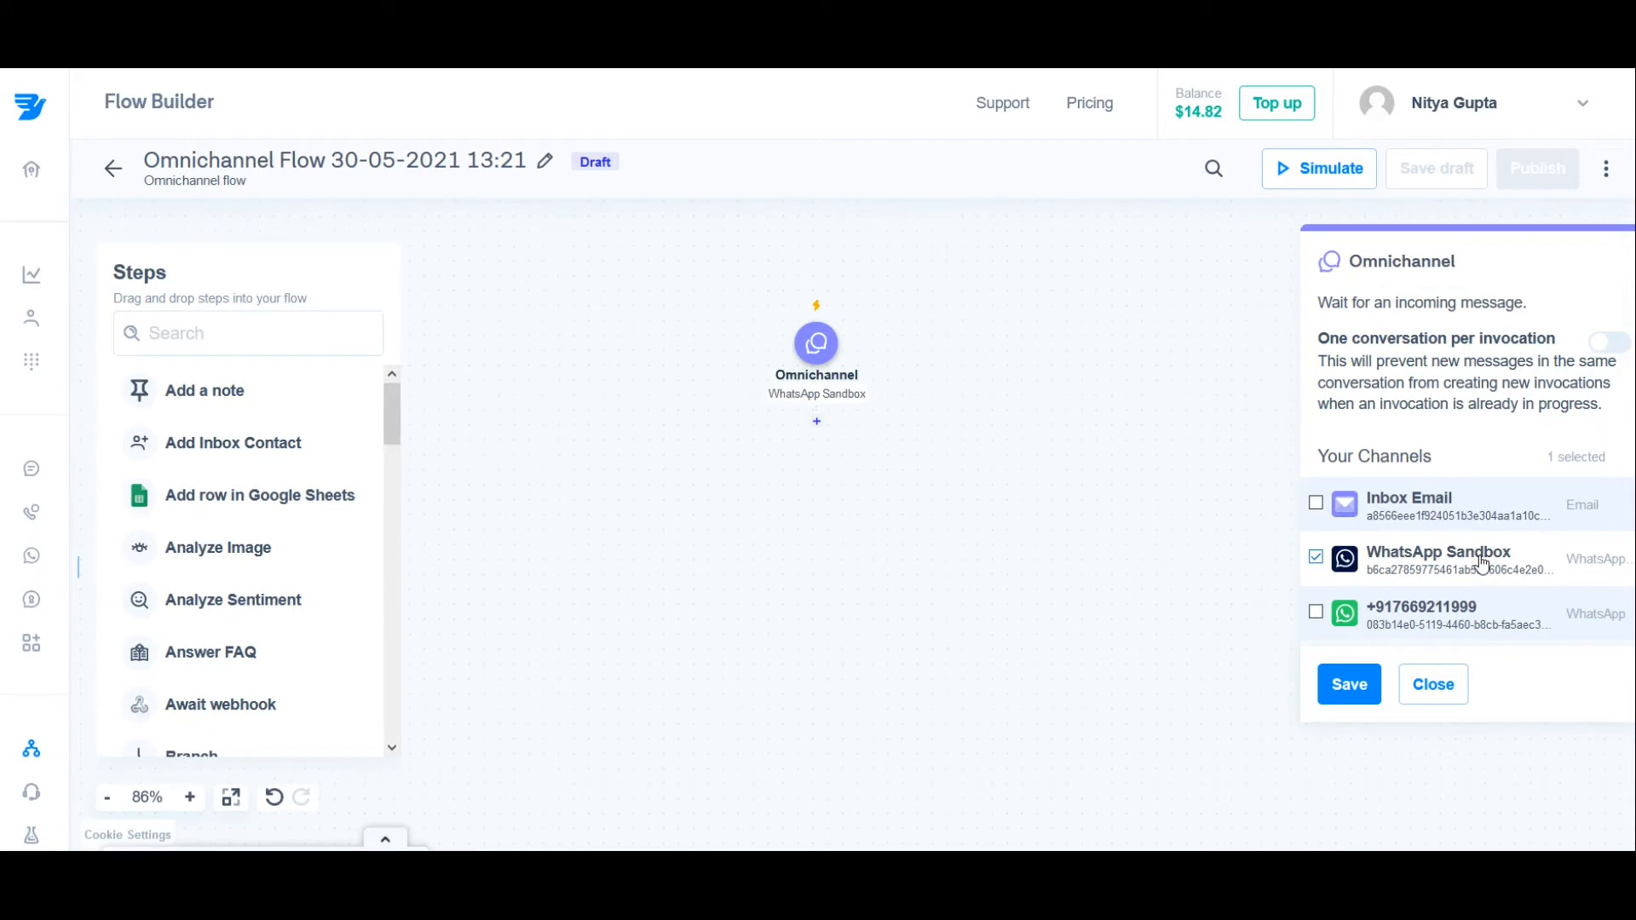
{"action": "left_click", "coordinate": [1350, 687]}
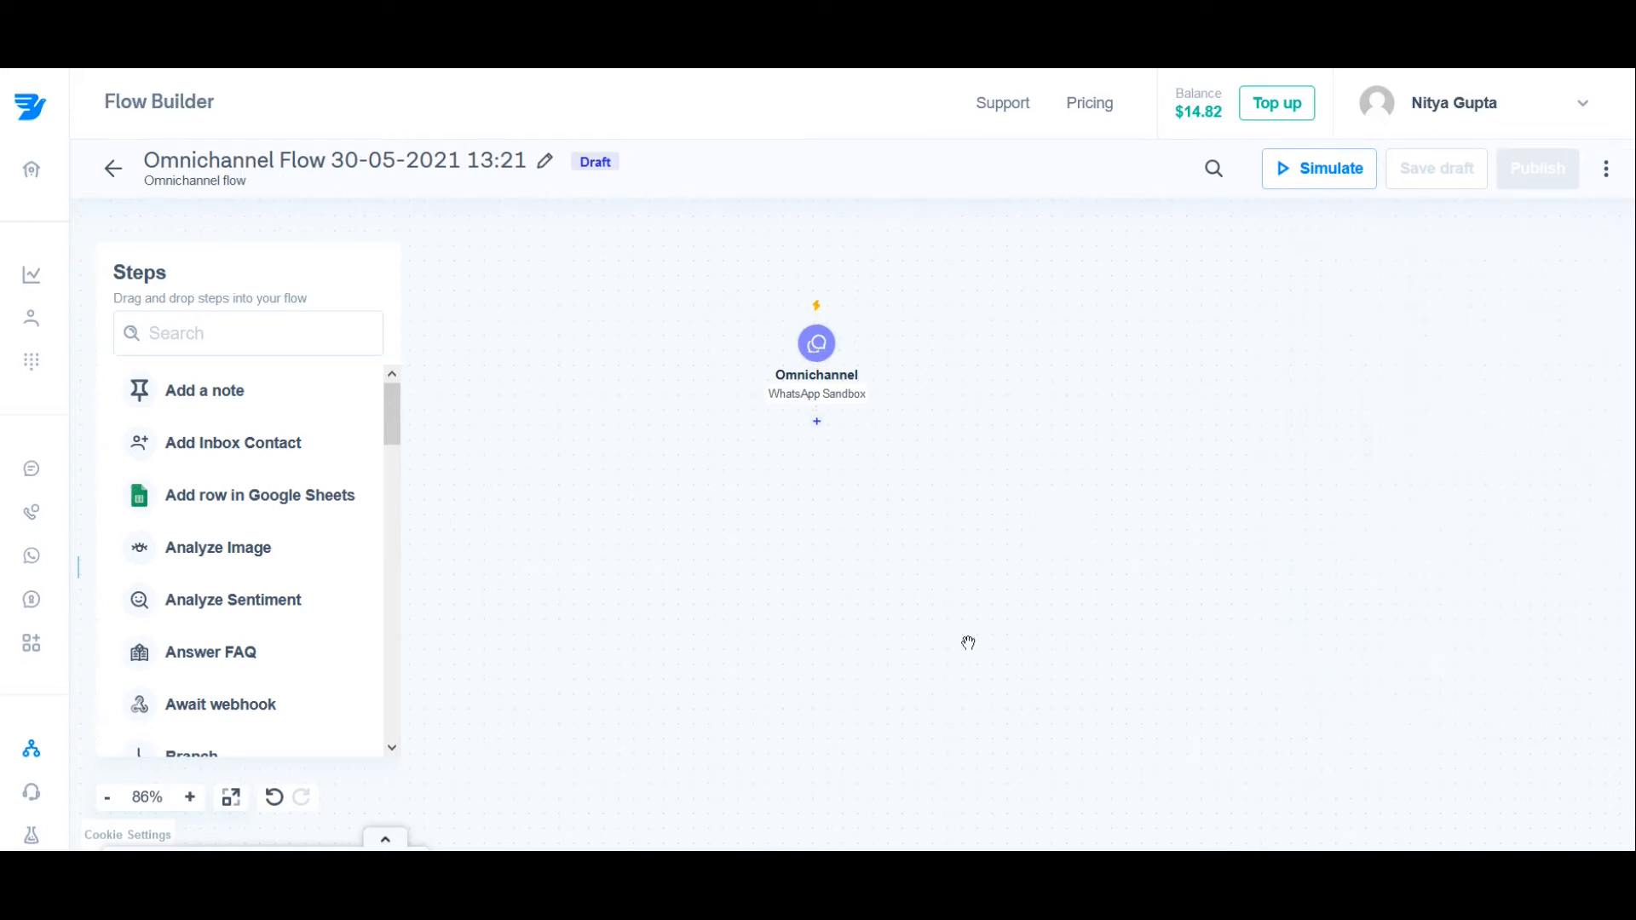
Step: Add a "Reply to channel message" step below the Omnichannel trigger
{"action": "left_click", "coordinate": [819, 426]}
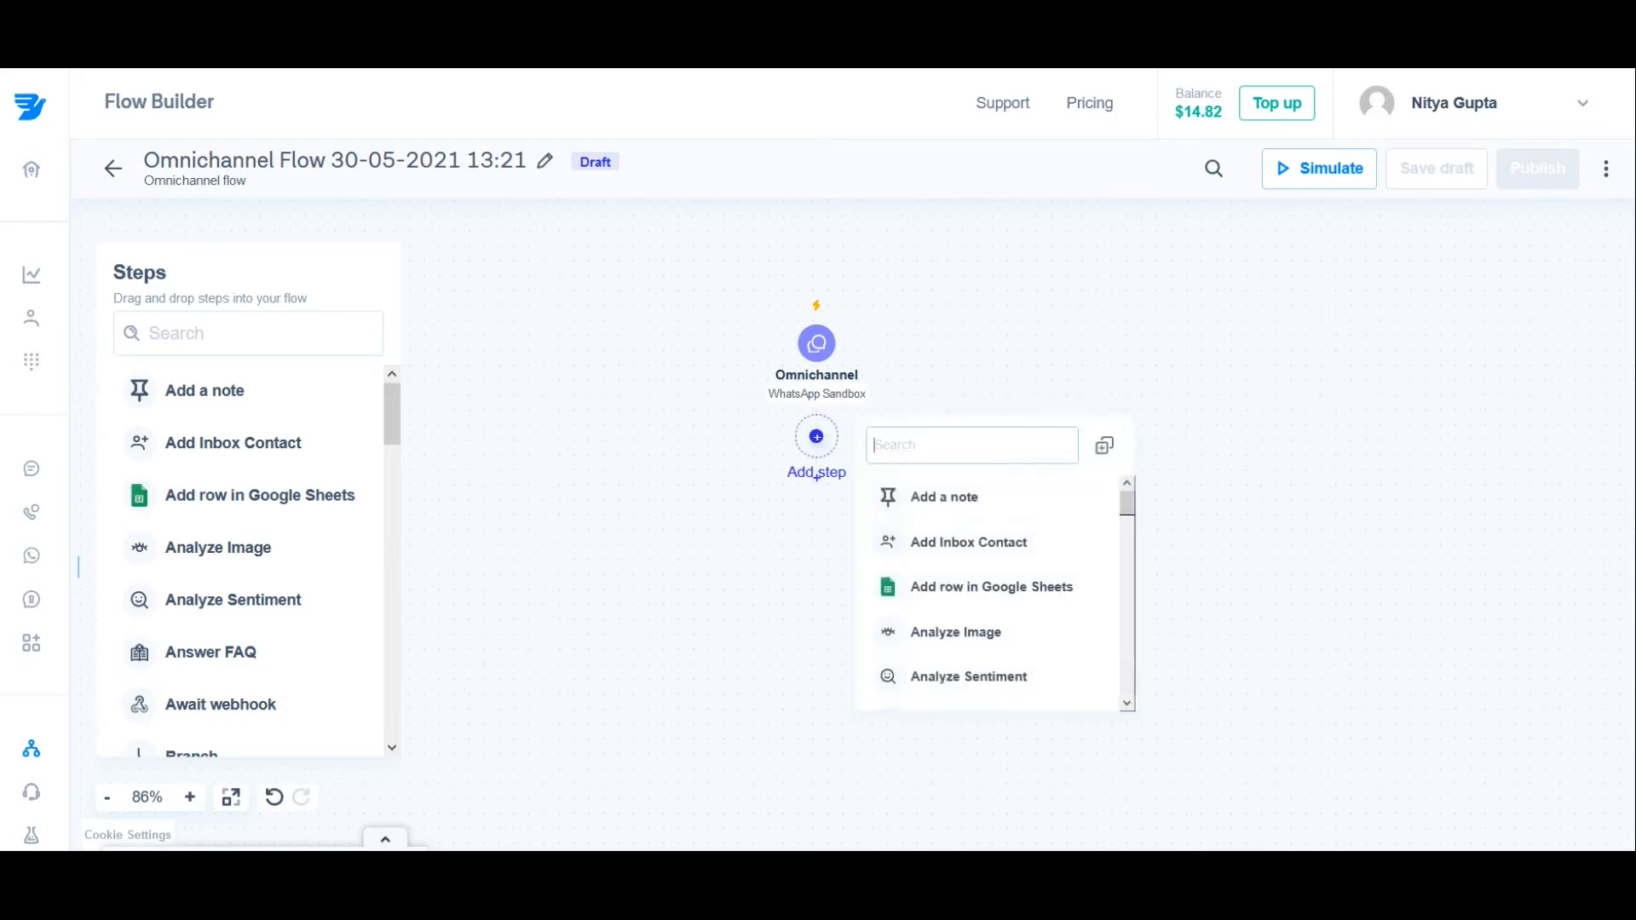
{"action": "type", "text": "reply"}
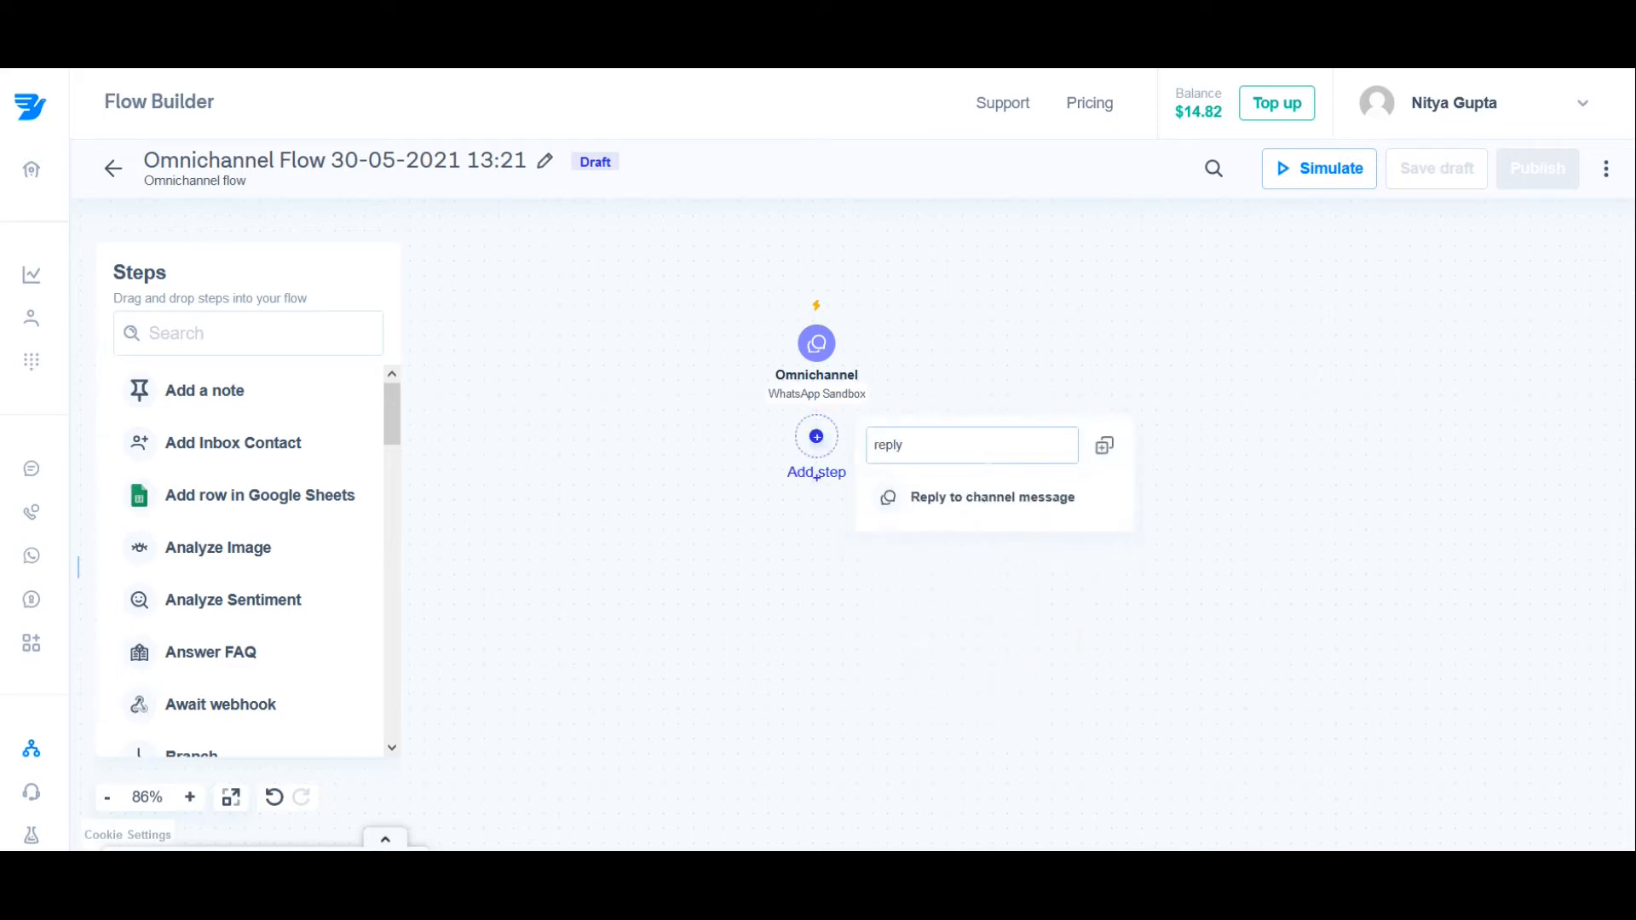
{"action": "left_click", "coordinate": [1001, 501]}
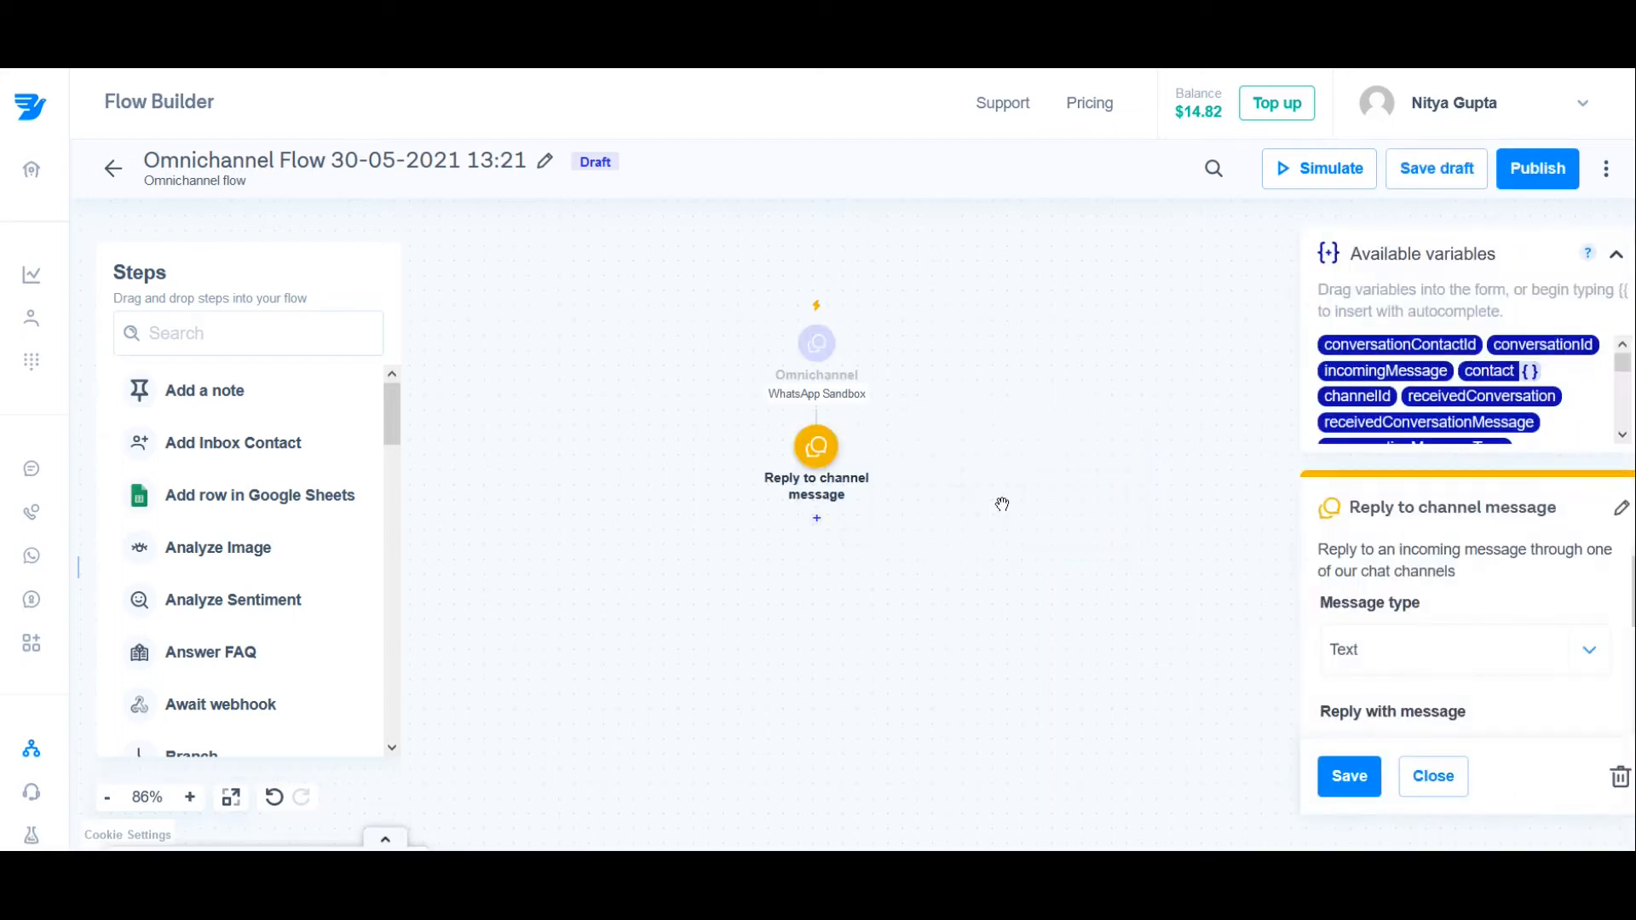
Step: Examine the available variables and the message type and reply settings of the "Reply to channel message" step
{"action": "mouse_move", "coordinate": [1494, 373]}
{"action": "mouse_move", "coordinate": [1624, 365]}
{"action": "left_mouse_down"}
{"action": "mouse_move", "coordinate": [1626, 406]}
{"action": "mouse_move", "coordinate": [1624, 354]}
{"action": "left_mouse_up"}
{"action": "scroll", "coordinate": [1550, 610], "scroll_direction": "down", "scroll_amount": 1}
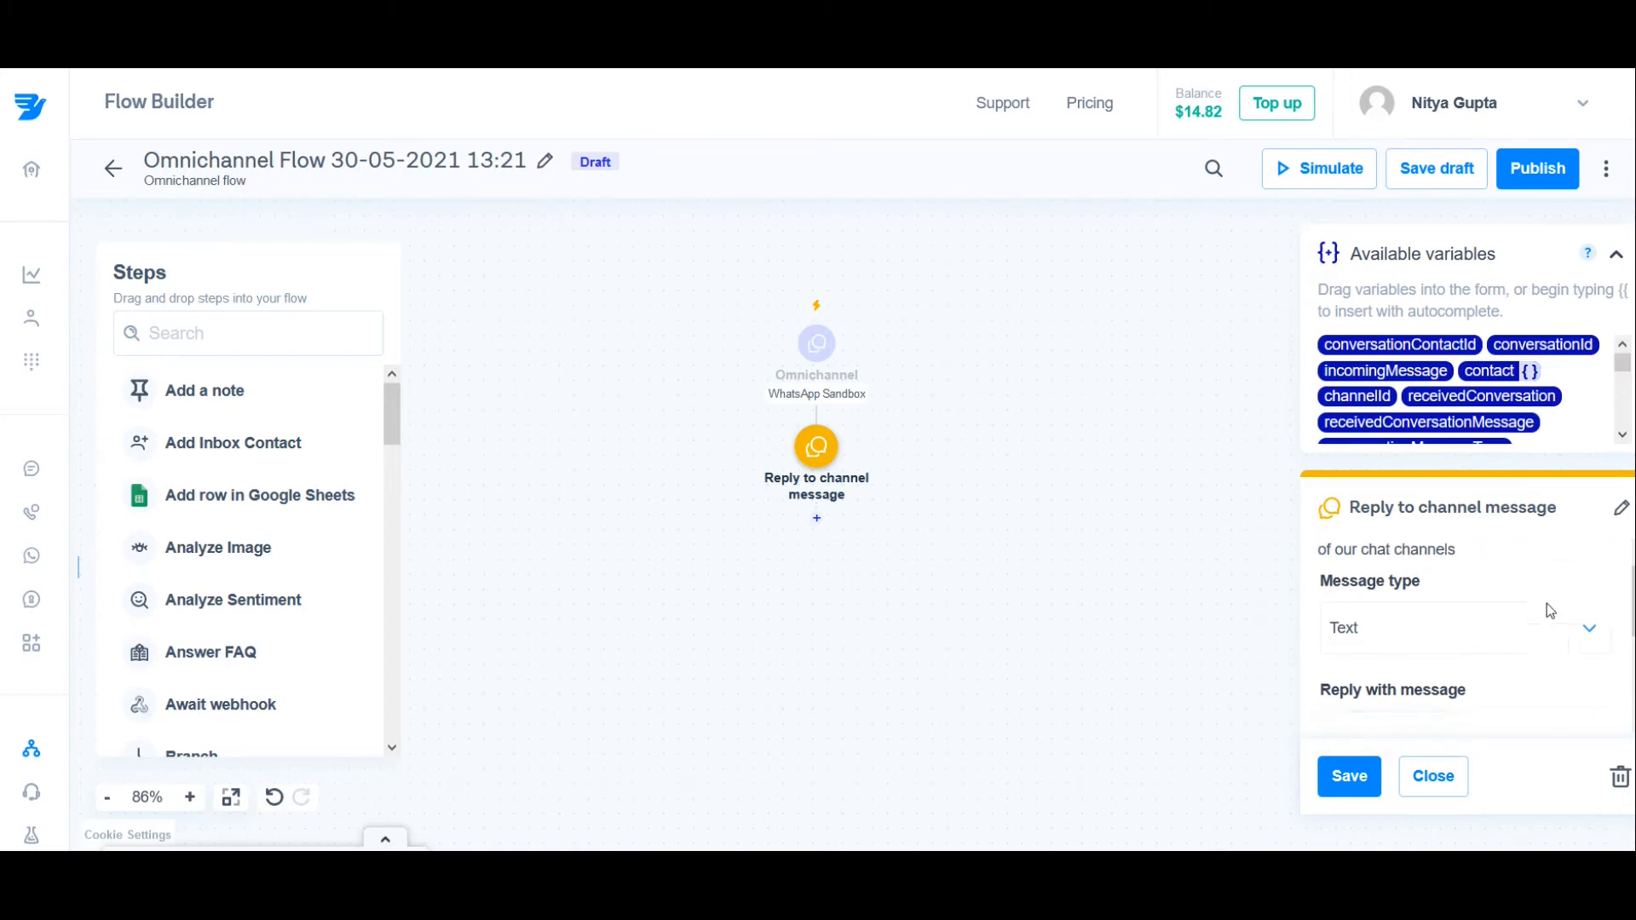
{"action": "scroll", "coordinate": [1550, 610], "scroll_direction": "up", "scroll_amount": 1}
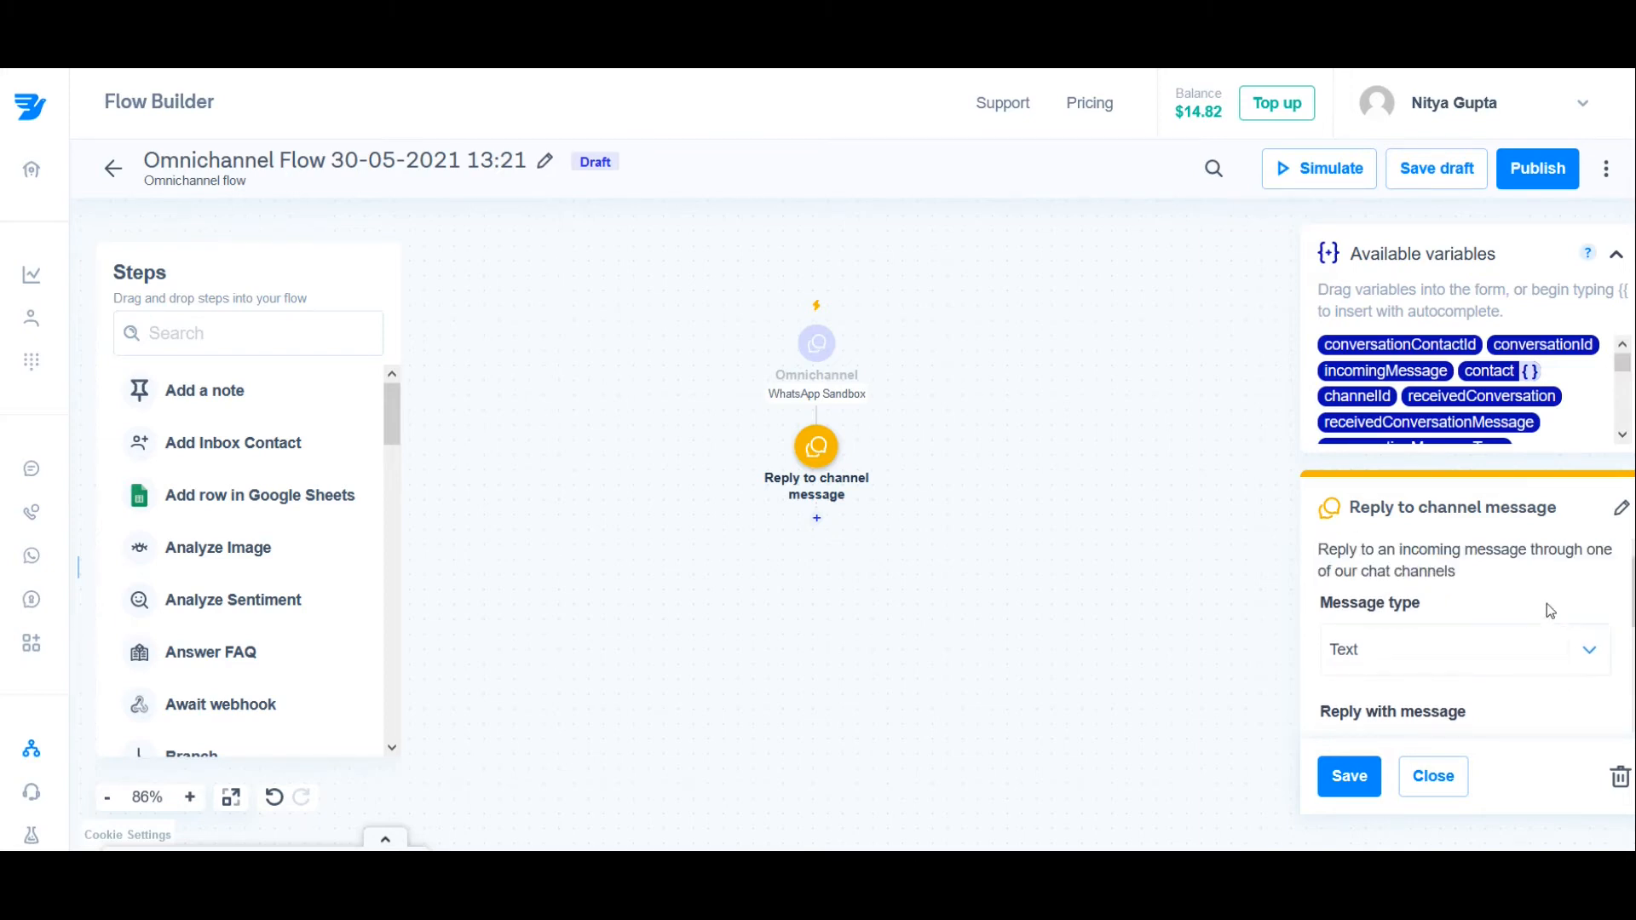
{"action": "scroll", "coordinate": [1547, 604], "scroll_direction": "down", "scroll_amount": 2}
{"action": "triple_click", "coordinate": [1430, 585]}
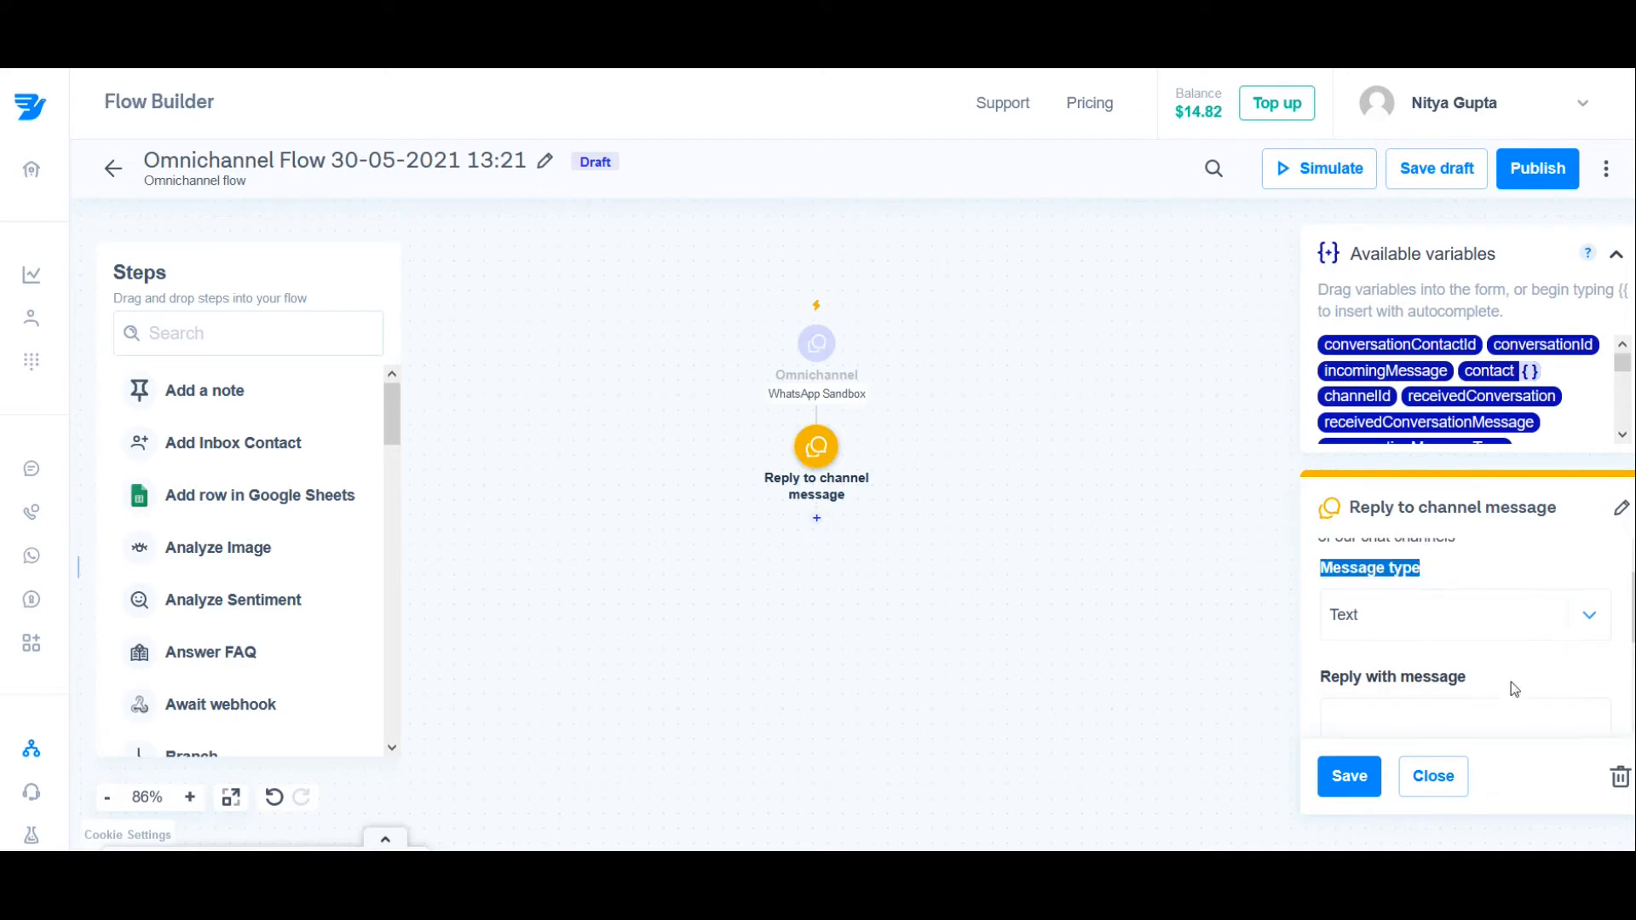
{"action": "scroll", "coordinate": [1511, 683], "scroll_direction": "up", "scroll_amount": 1}
{"action": "scroll", "coordinate": [1511, 684], "scroll_direction": "down", "scroll_amount": 1}
{"action": "scroll", "coordinate": [1511, 682], "scroll_direction": "up", "scroll_amount": 1}
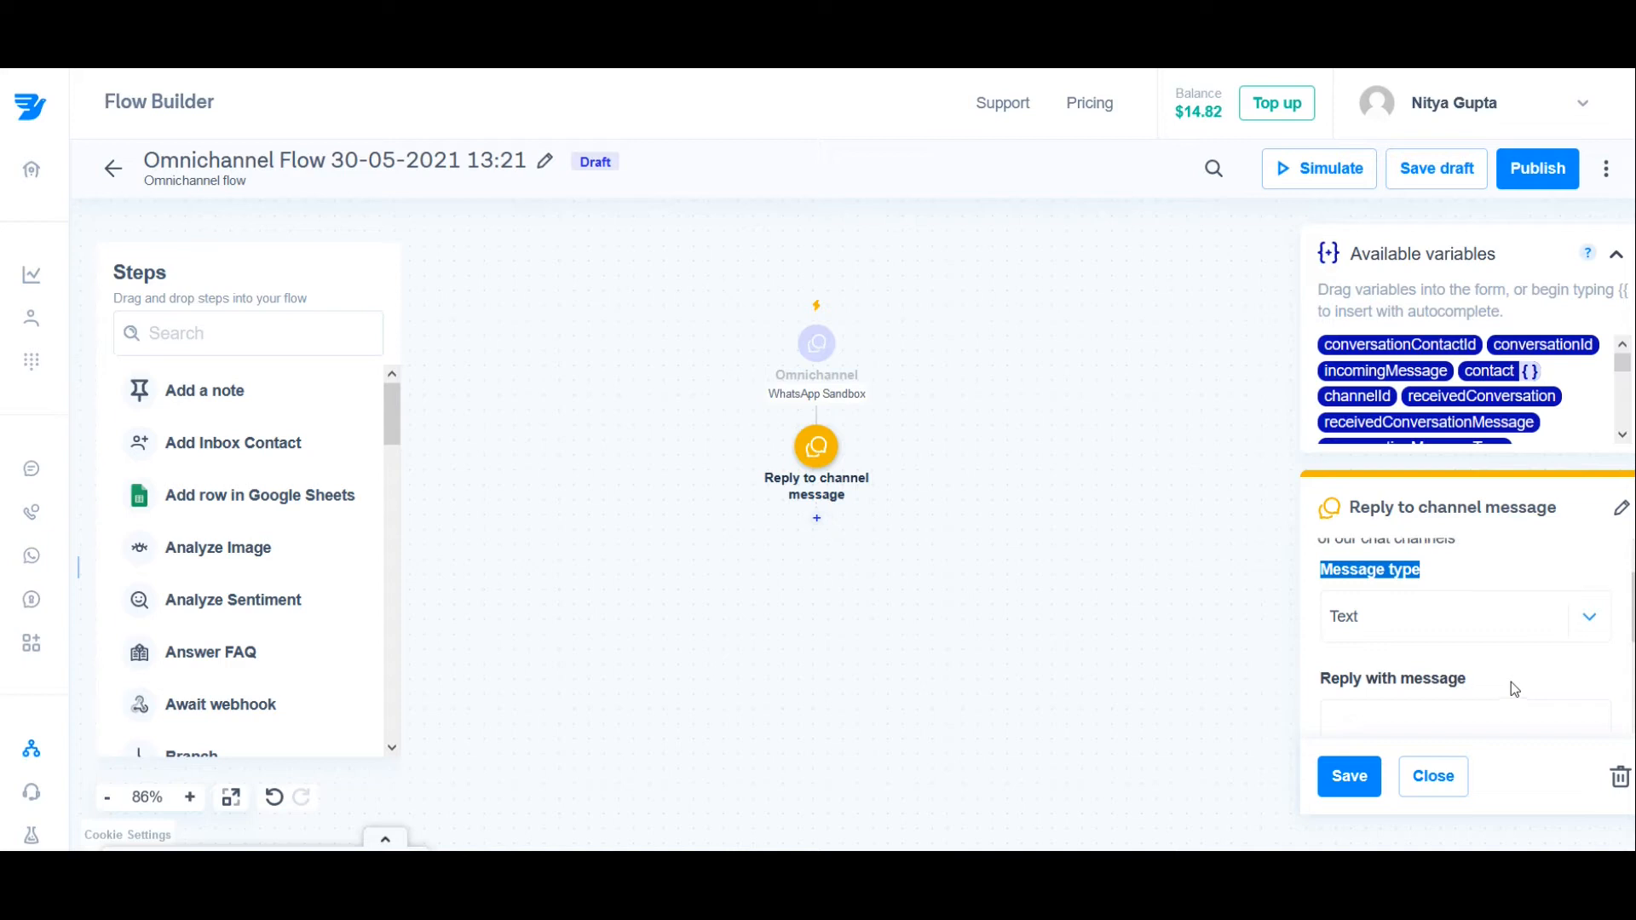
{"action": "scroll", "coordinate": [1511, 682], "scroll_direction": "down", "scroll_amount": 2}
Step: Begin the reply message with "Hi" followed by the contact.phoneNumber variable
{"action": "scroll", "coordinate": [1511, 681], "scroll_direction": "down", "scroll_amount": 2}
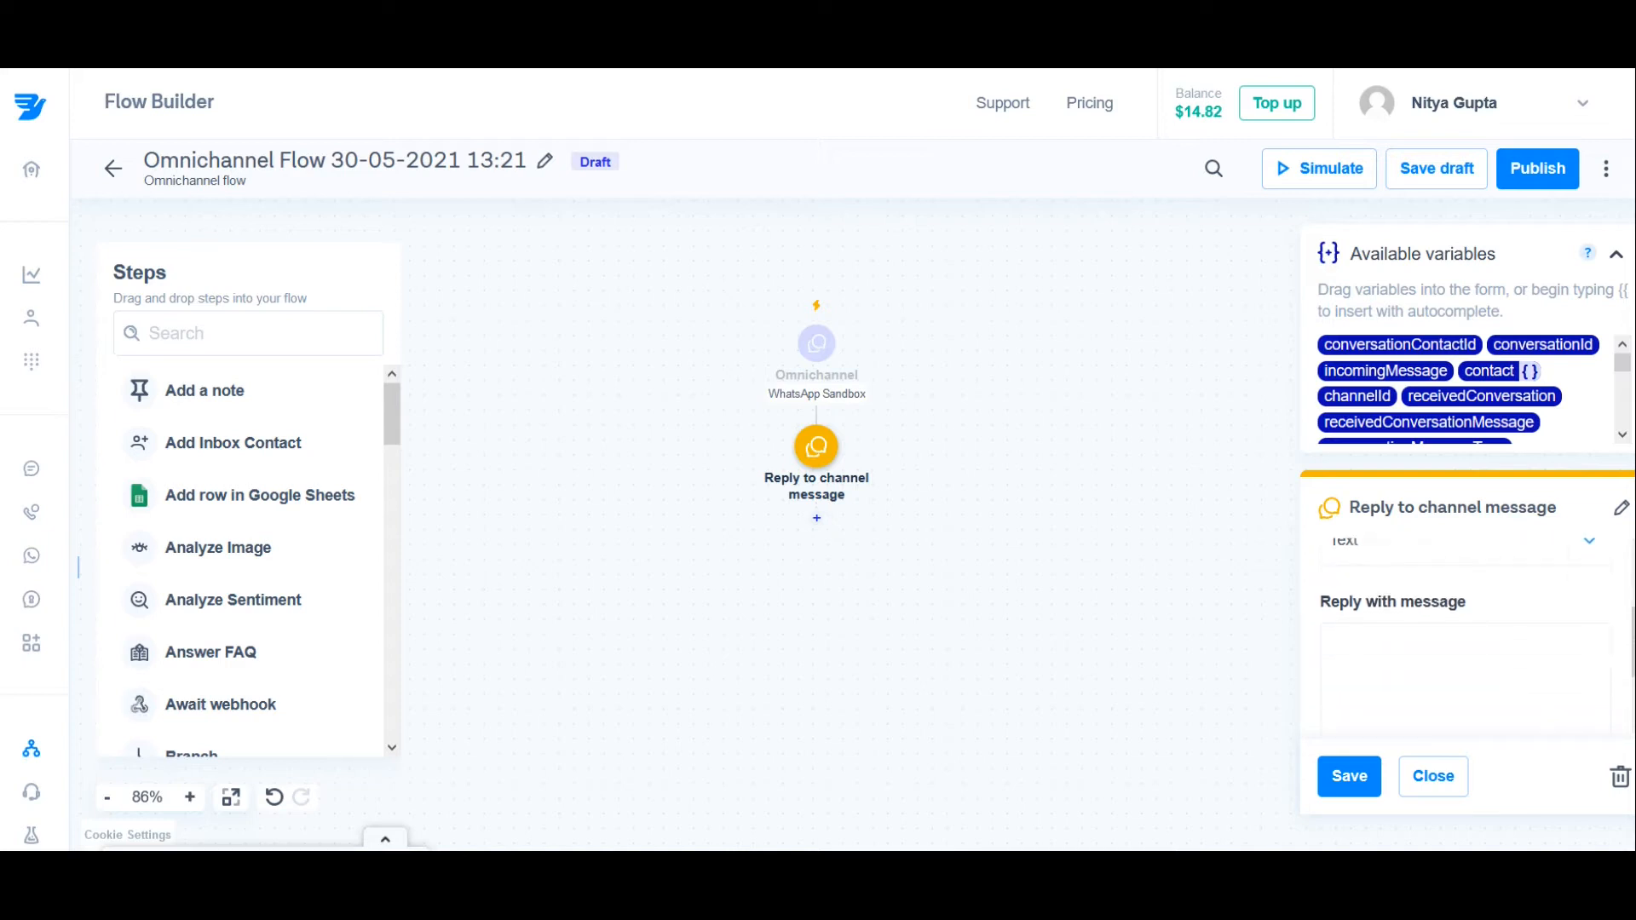
{"action": "left_click", "coordinate": [1381, 612]}
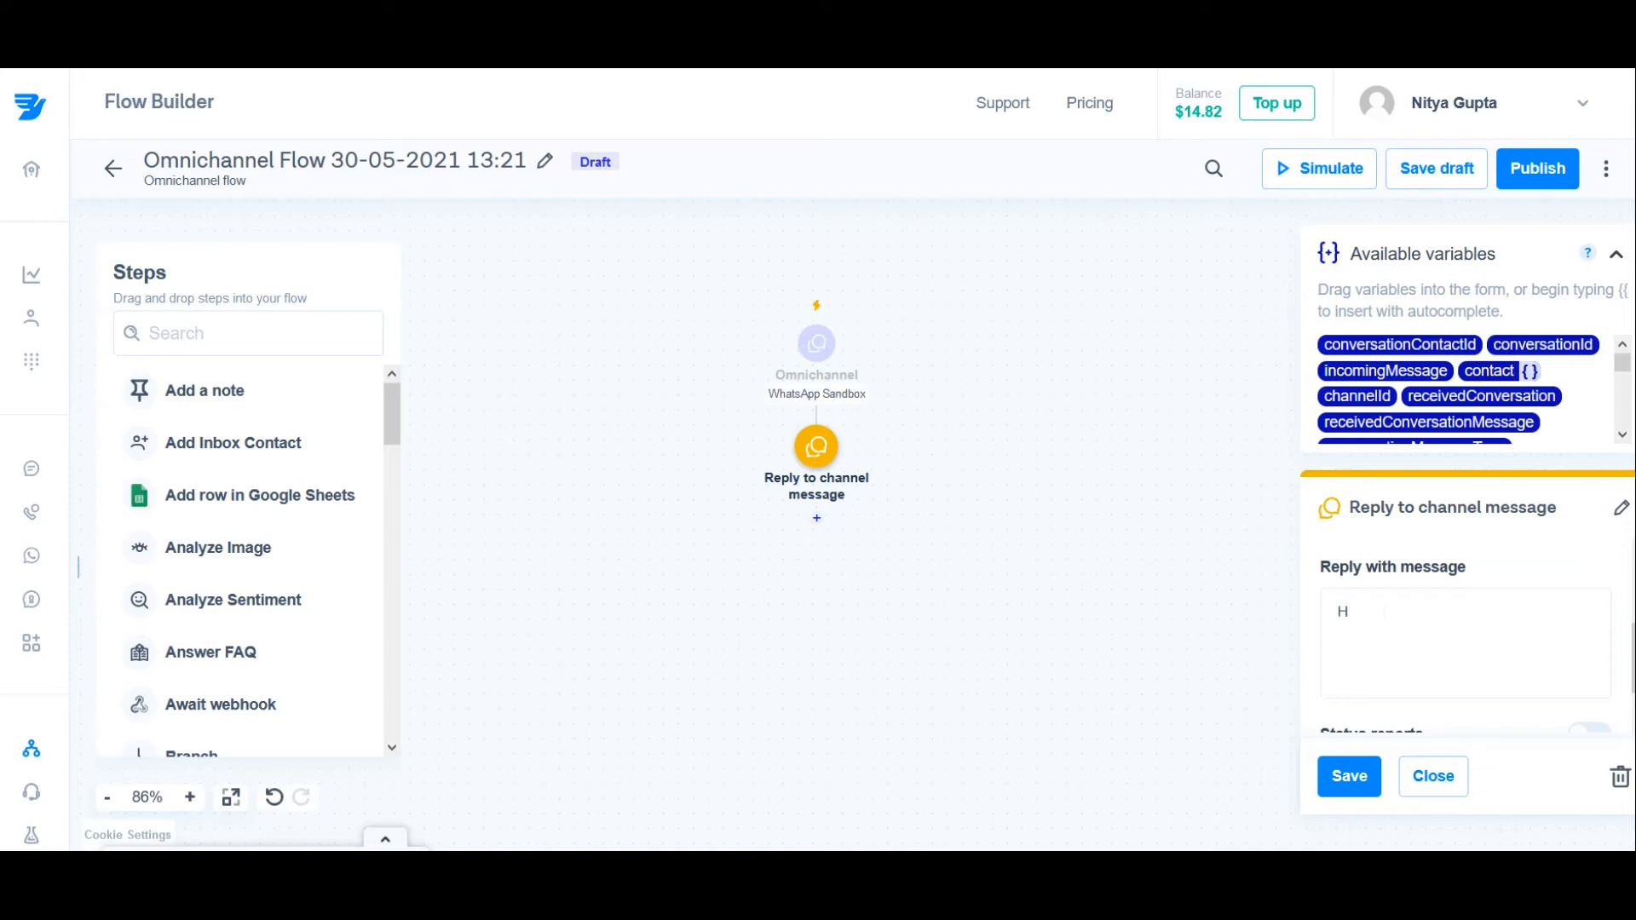
{"action": "type", "text": "Hi {{con"}
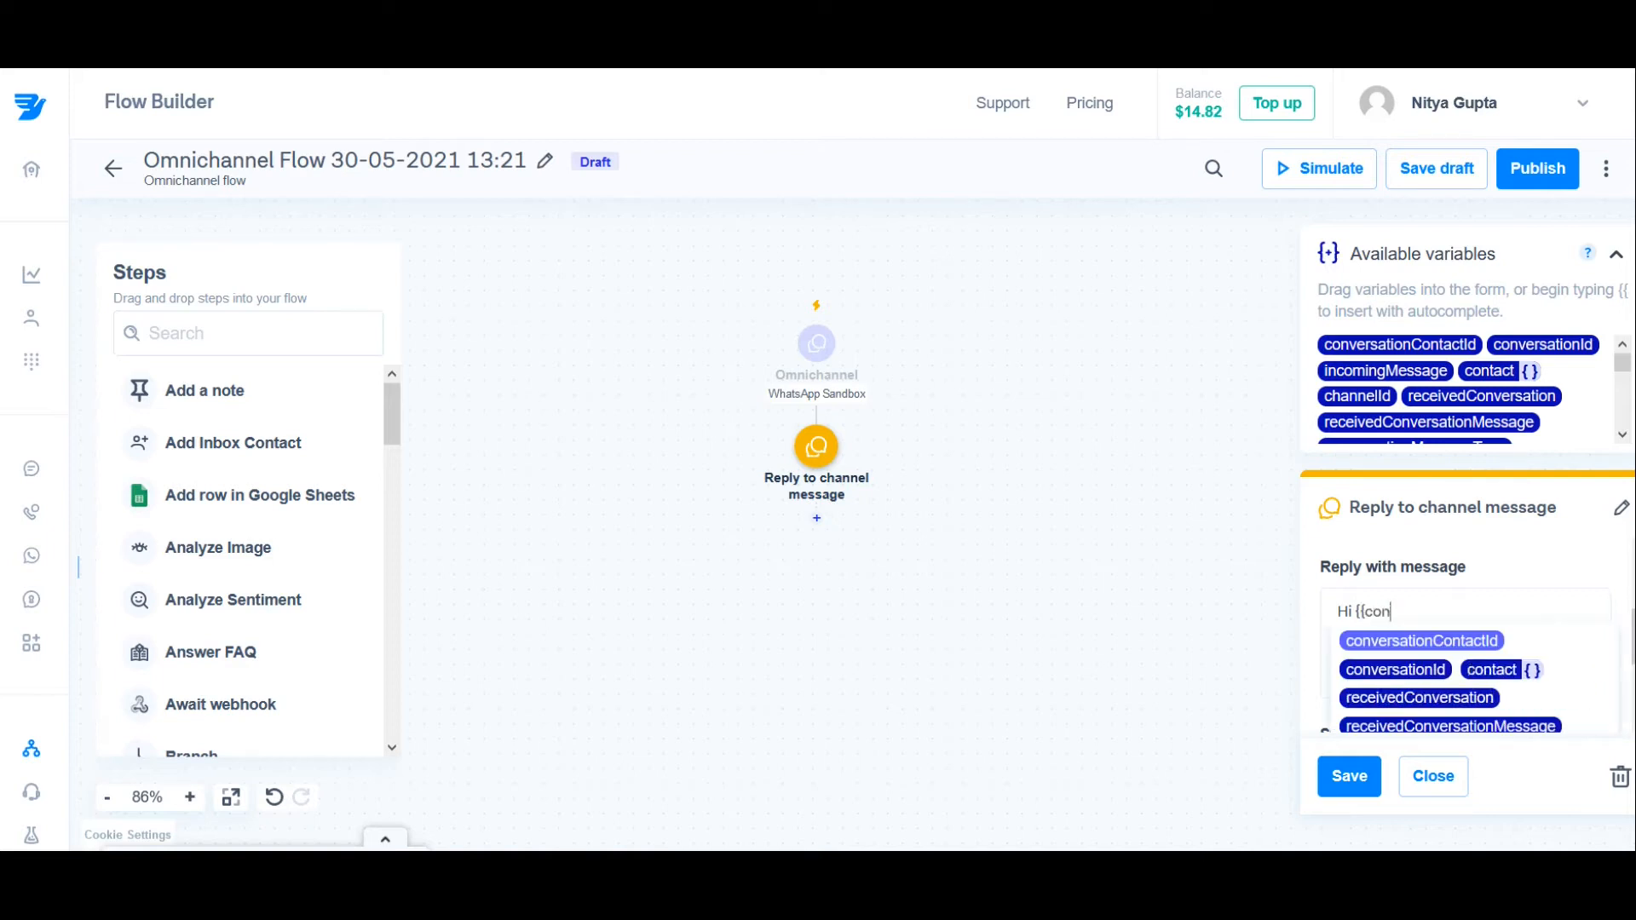
{"action": "type", "text": "tact."}
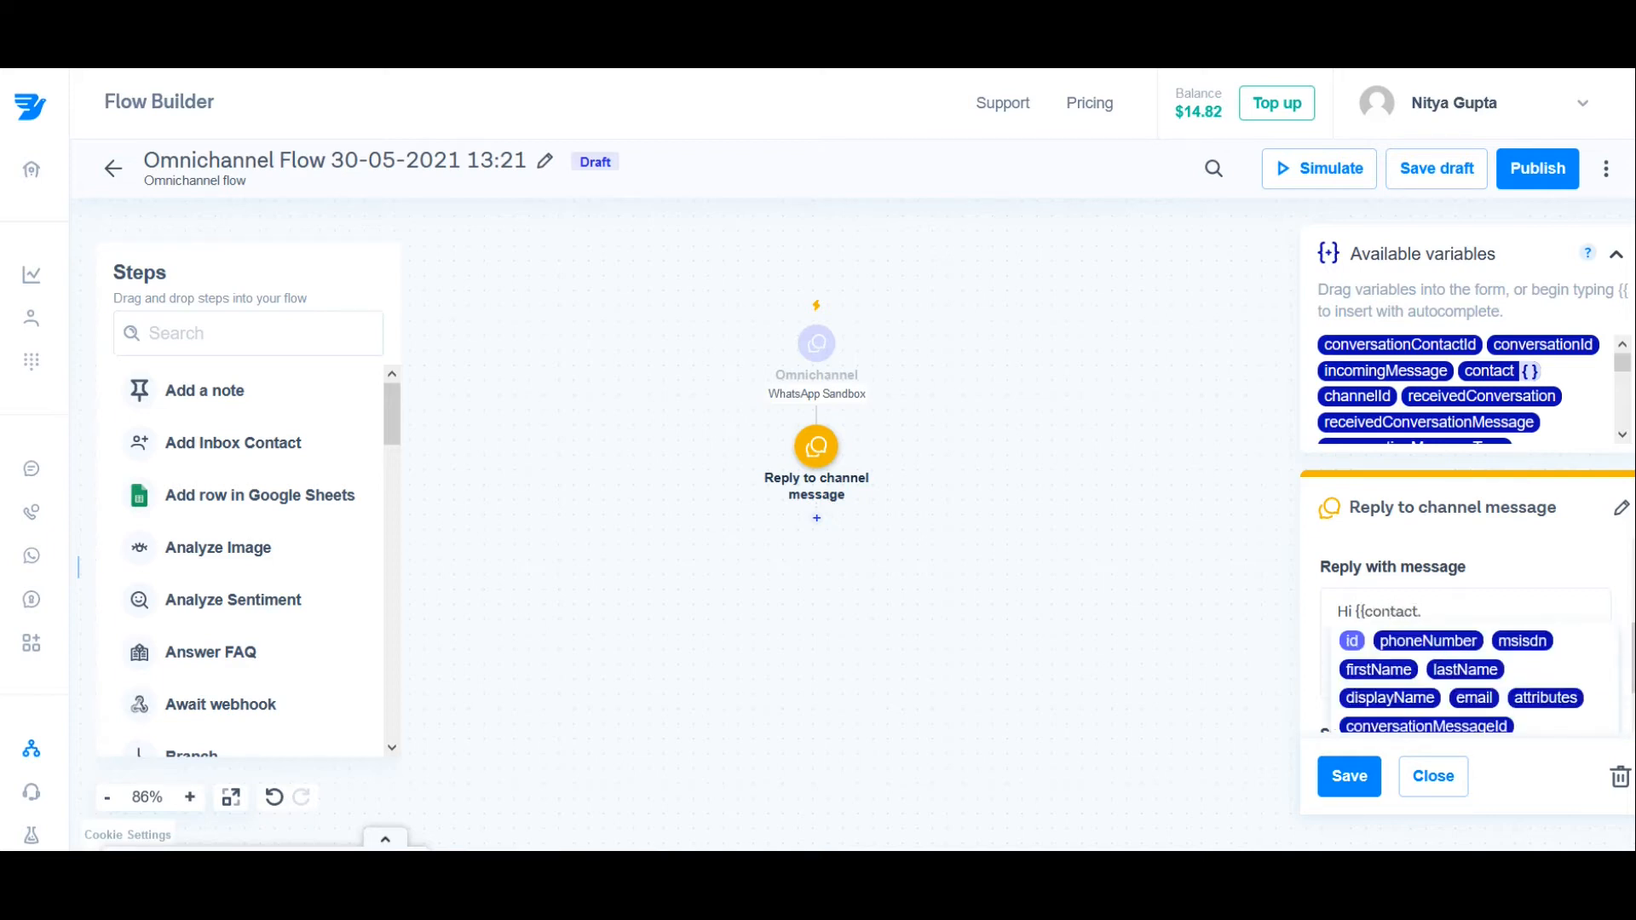
{"action": "type", "text": "phone"}
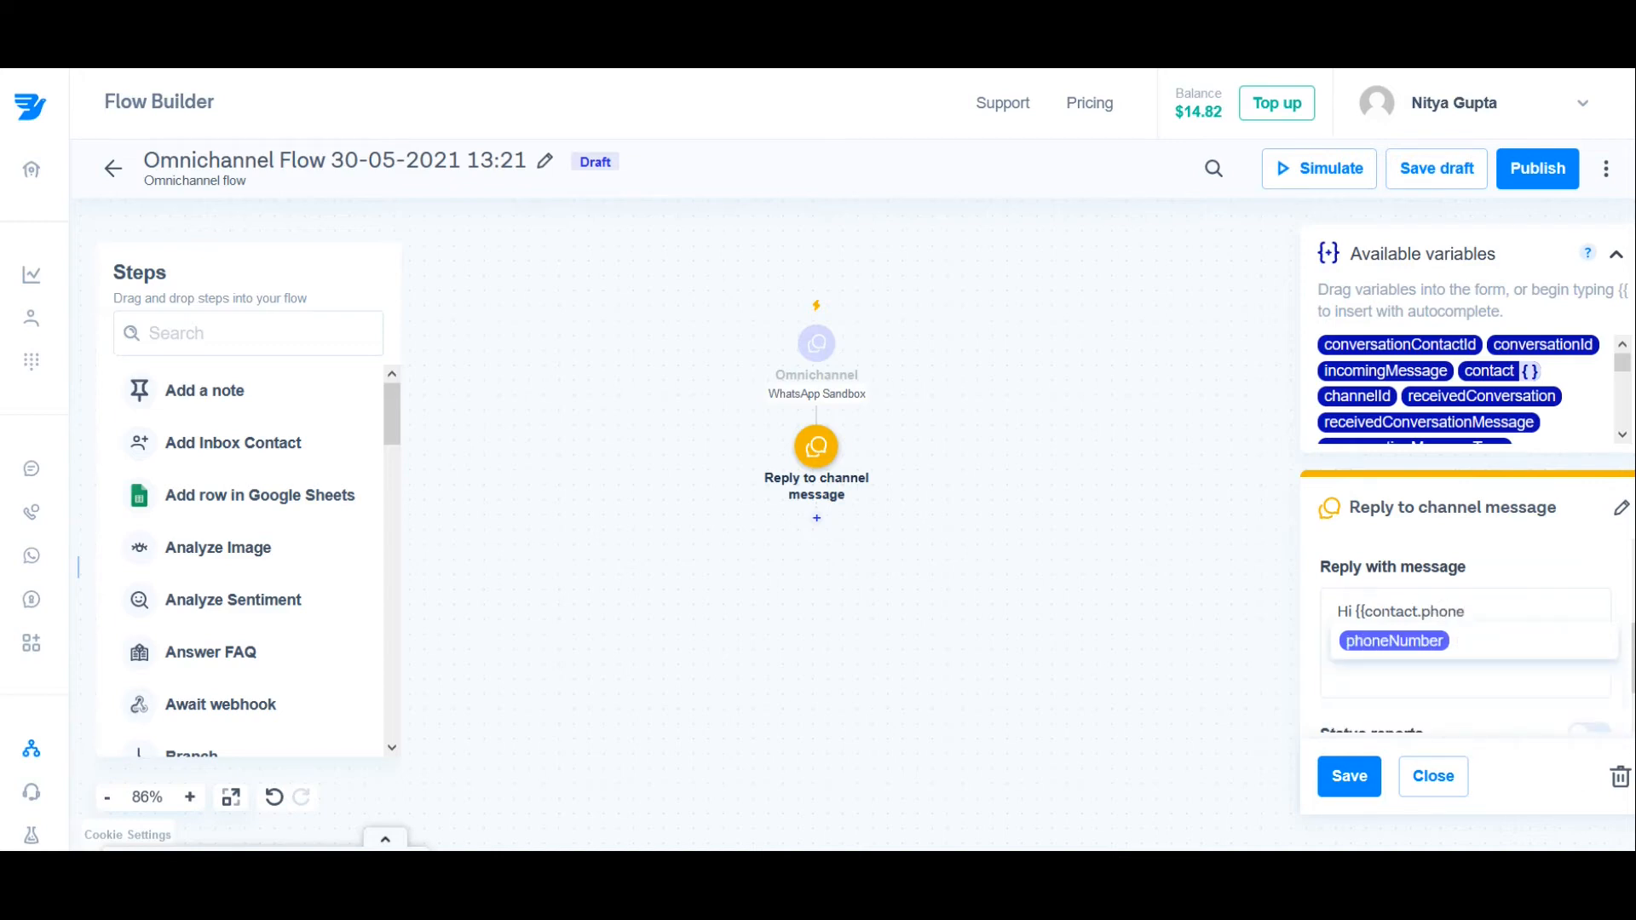
{"action": "left_click", "coordinate": [1398, 641]}
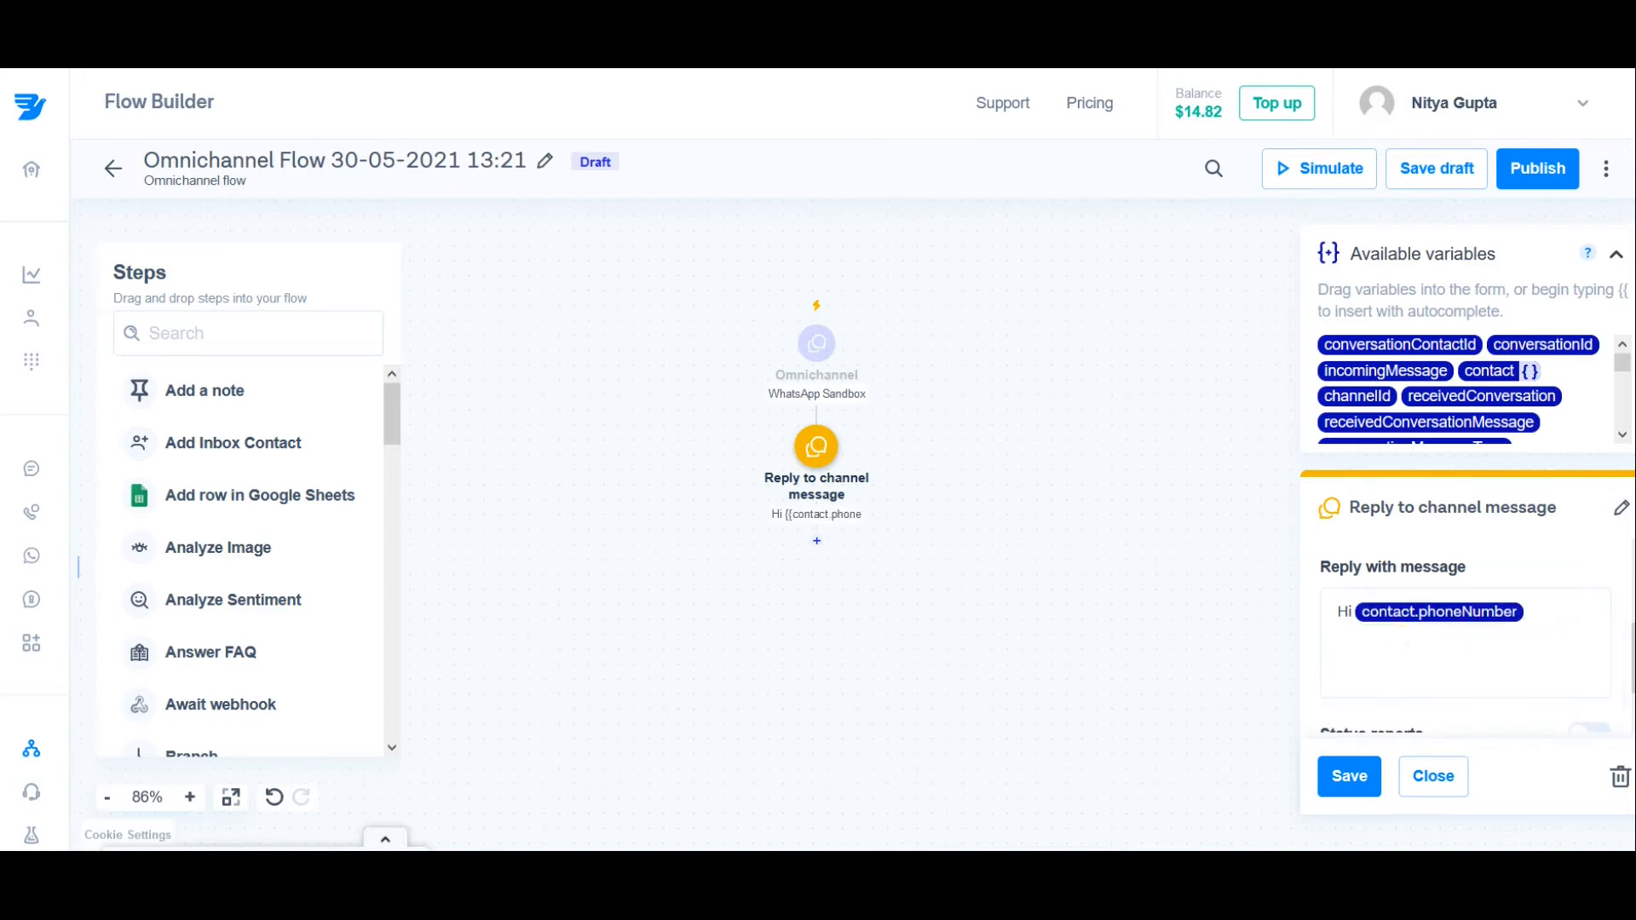
Step: Add a comma after the variable and a new line reading "Welcome to SalaryCredits automated services!"
{"action": "type", "text": ","}
{"action": "key", "text": "Return"}
{"action": "type", "text": "Welcome to SalaryCredits automated services!"}
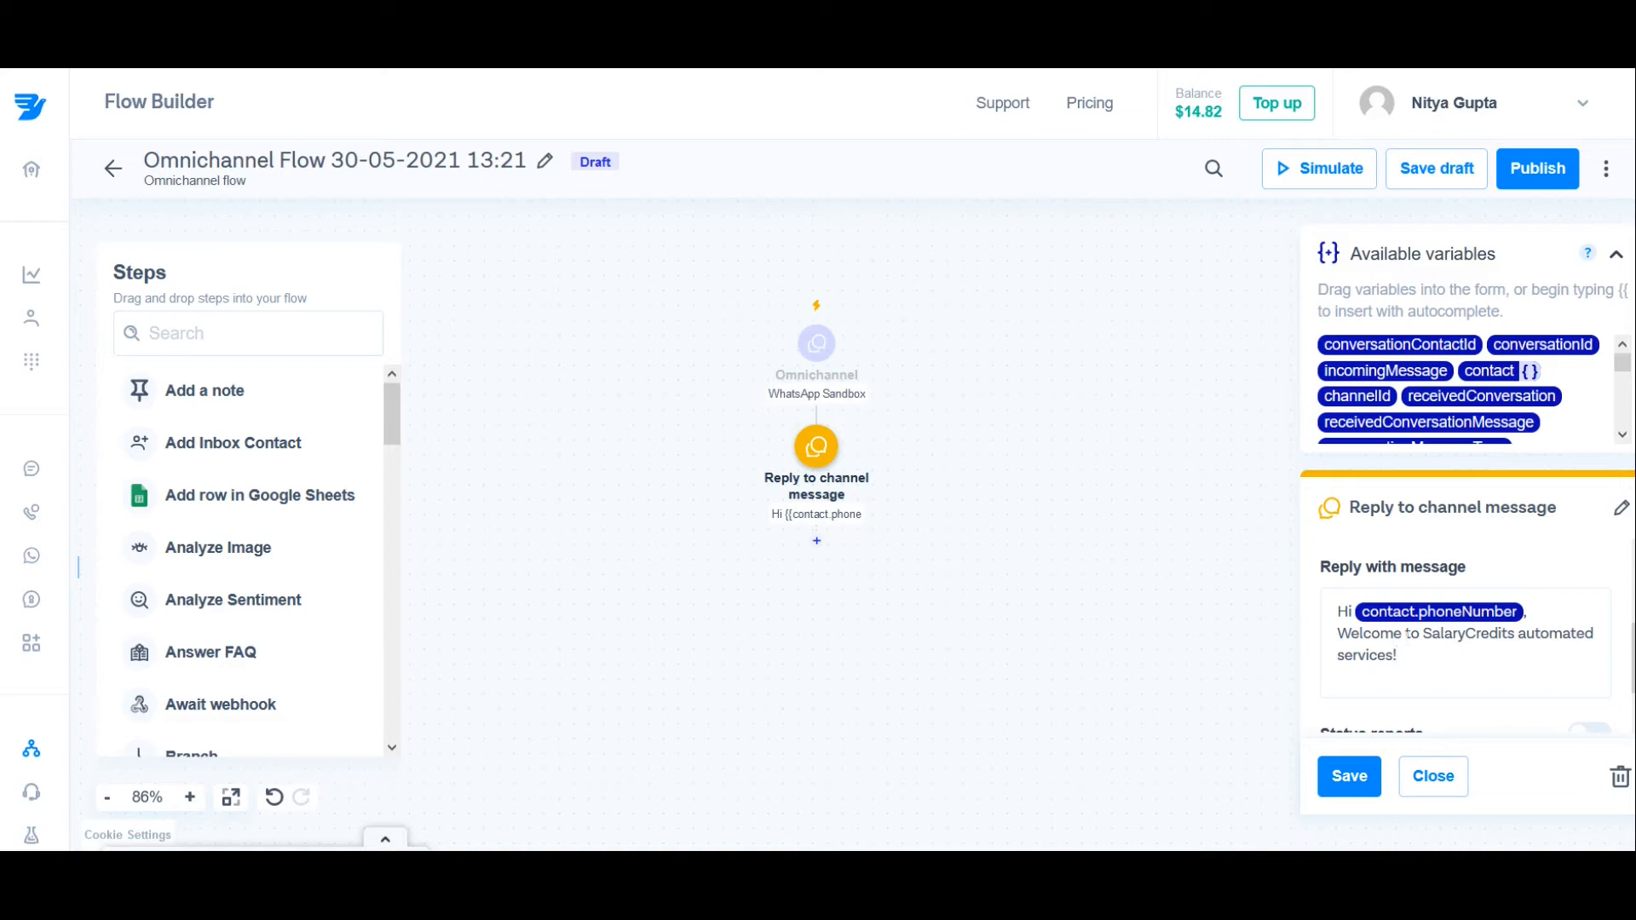
Step: Save the "Reply to channel message" step and save the flow as a draft
{"action": "left_click", "coordinate": [1347, 758]}
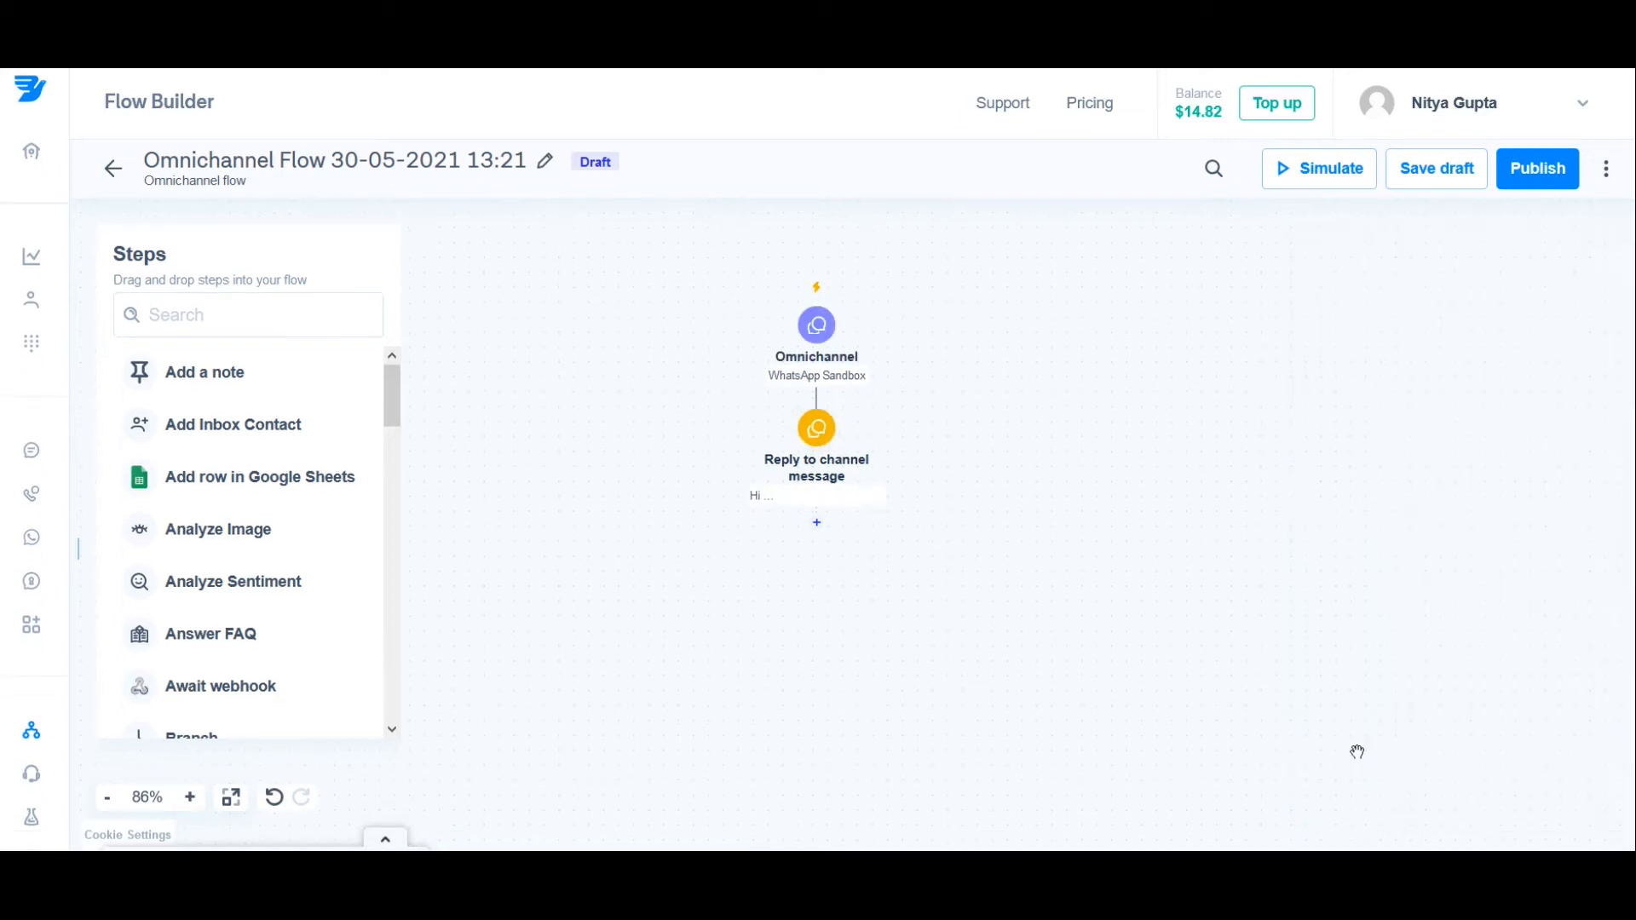
{"action": "left_click", "coordinate": [1431, 172]}
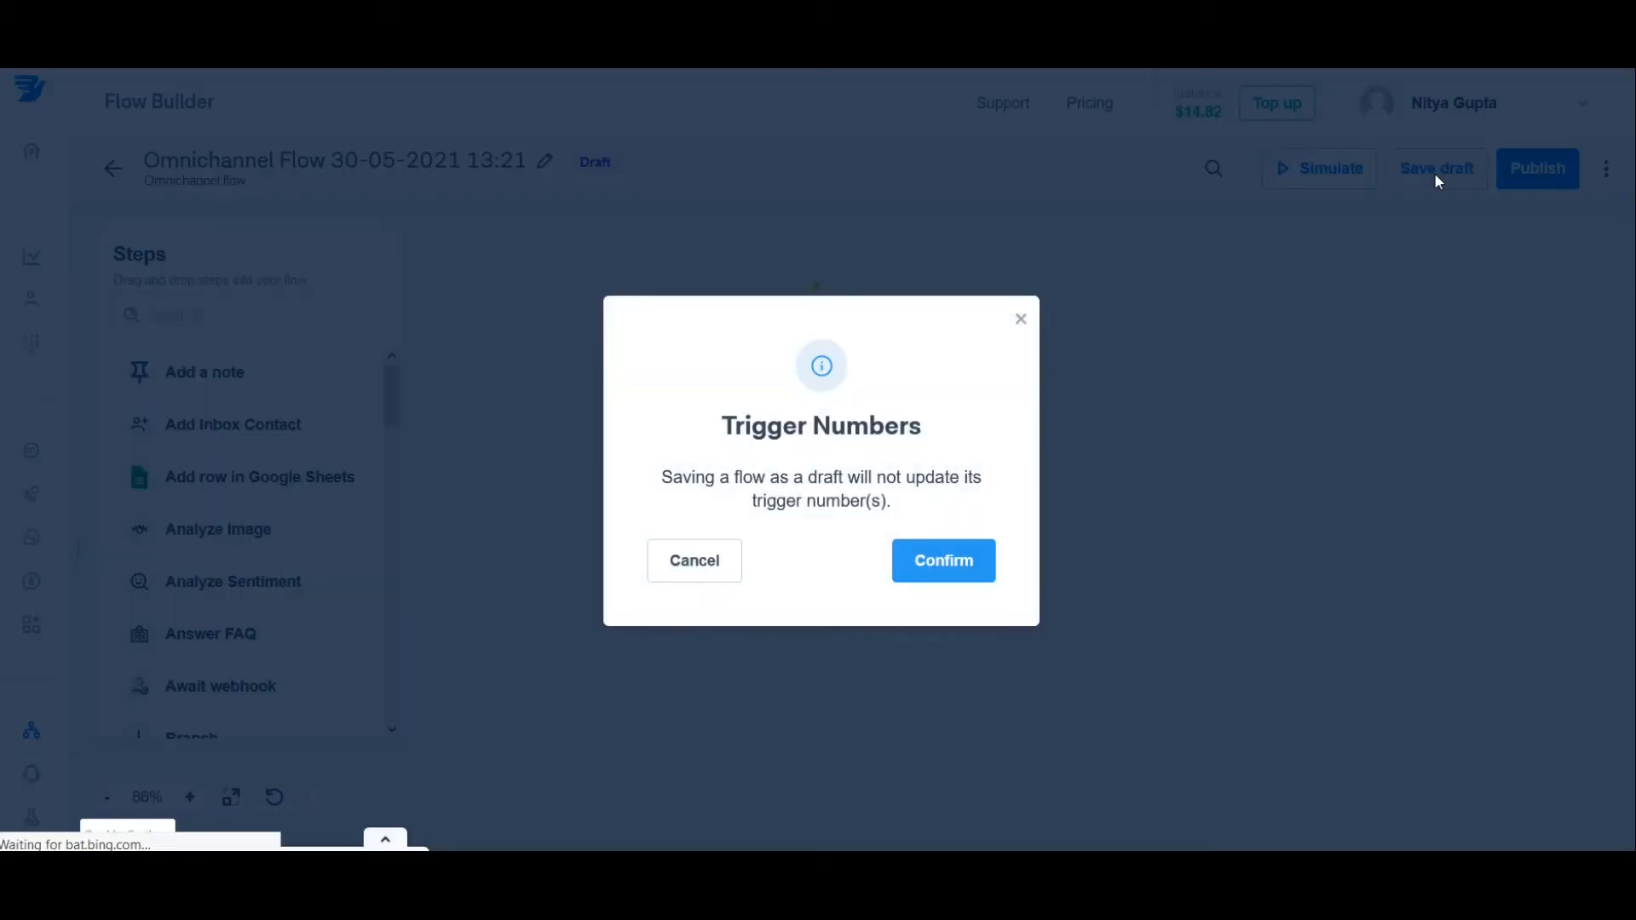
{"action": "left_click", "coordinate": [994, 560]}
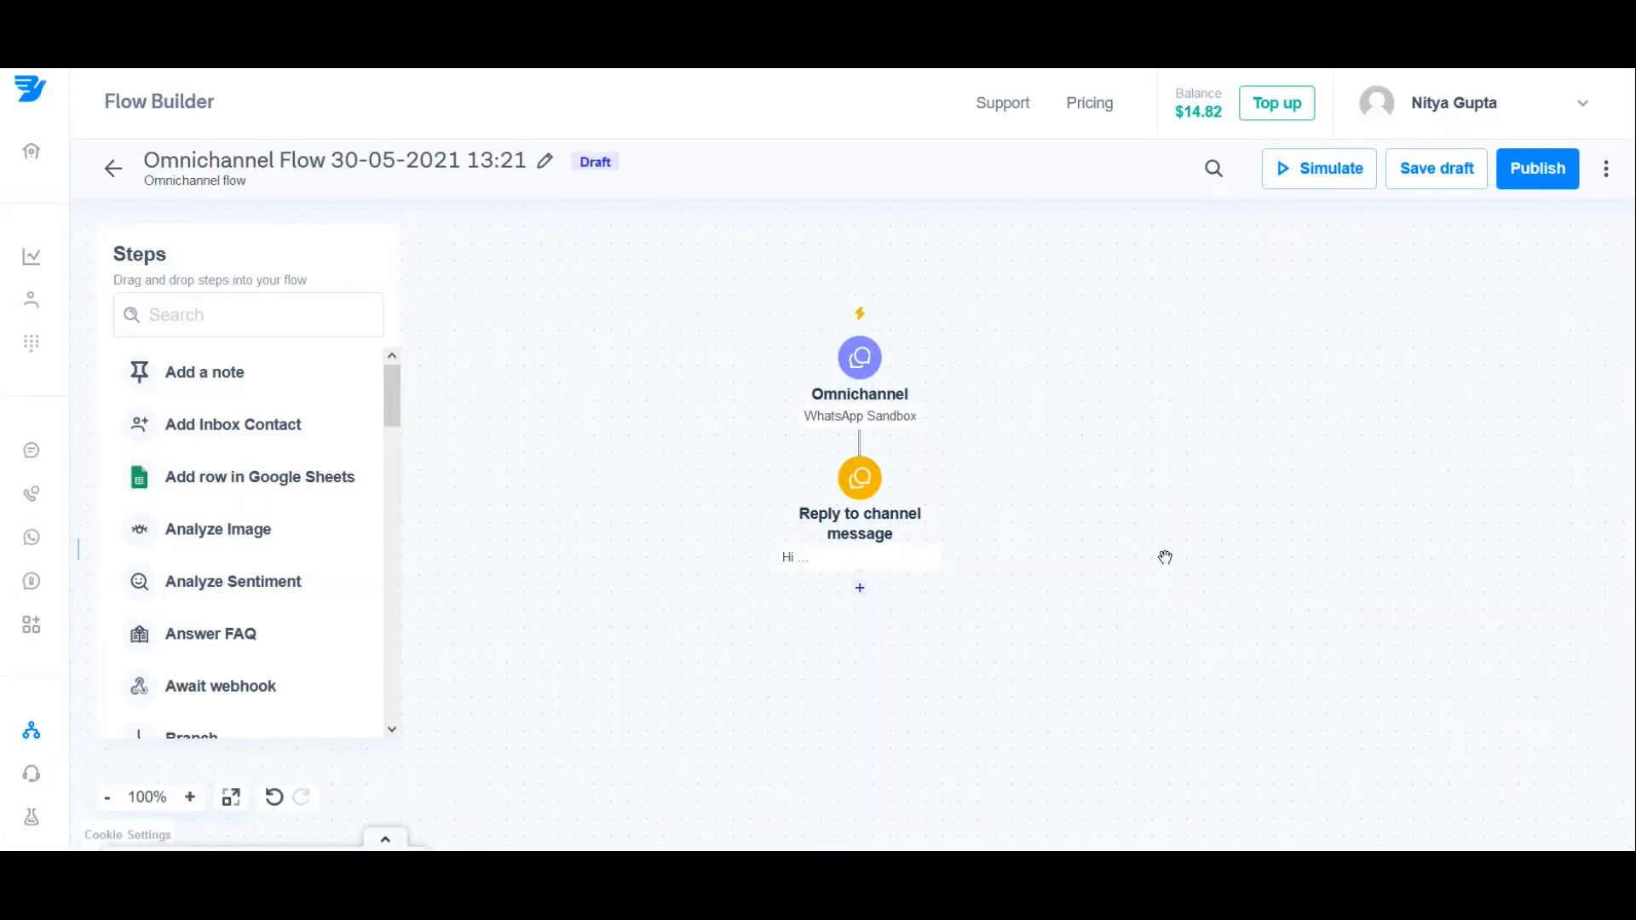
Step: Simulate the flow by sending "hello" through the WhatsApp channel, and stop the simulation
{"action": "left_click", "coordinate": [1334, 181]}
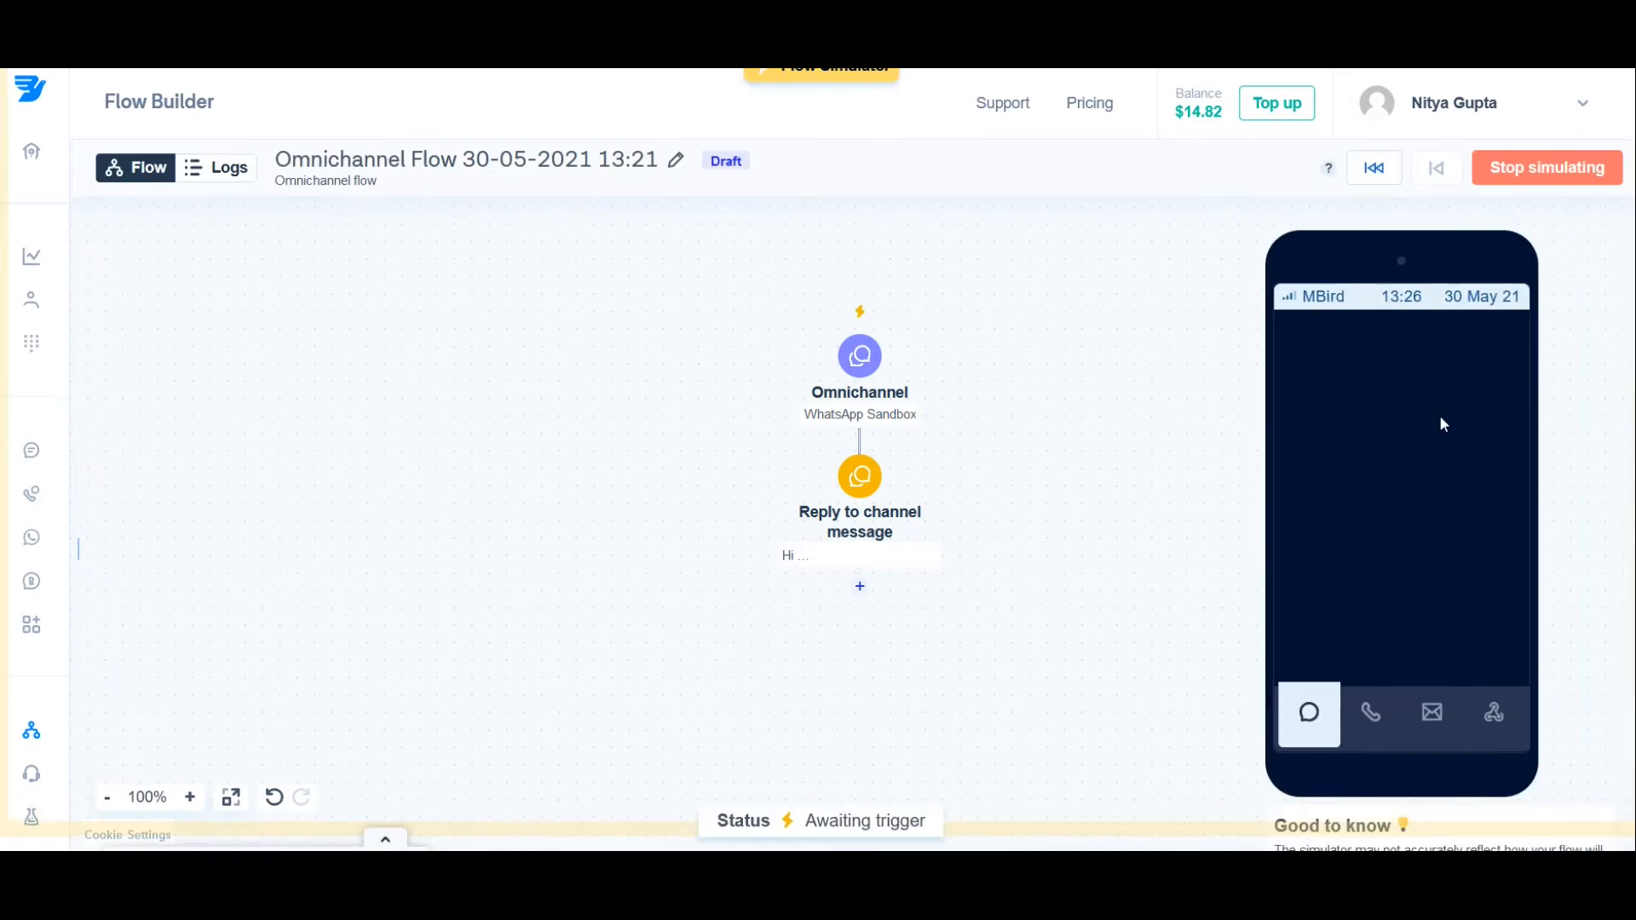
{"action": "left_click", "coordinate": [1308, 444]}
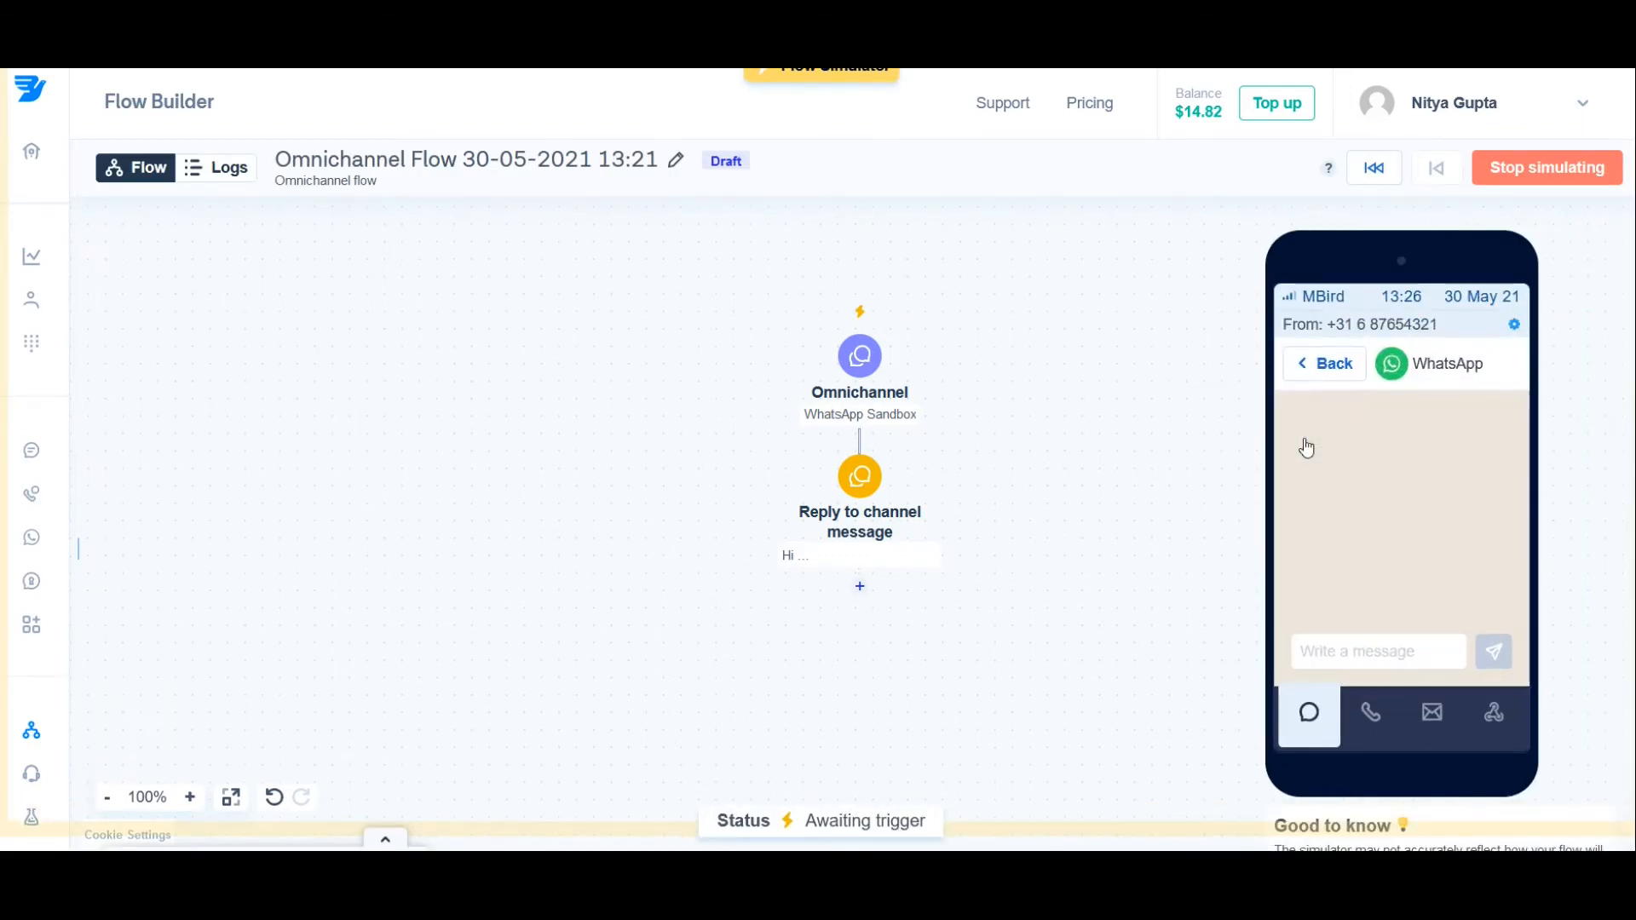
{"action": "left_click", "coordinate": [1363, 651]}
{"action": "type", "text": "hello"}
{"action": "key", "text": "Return"}
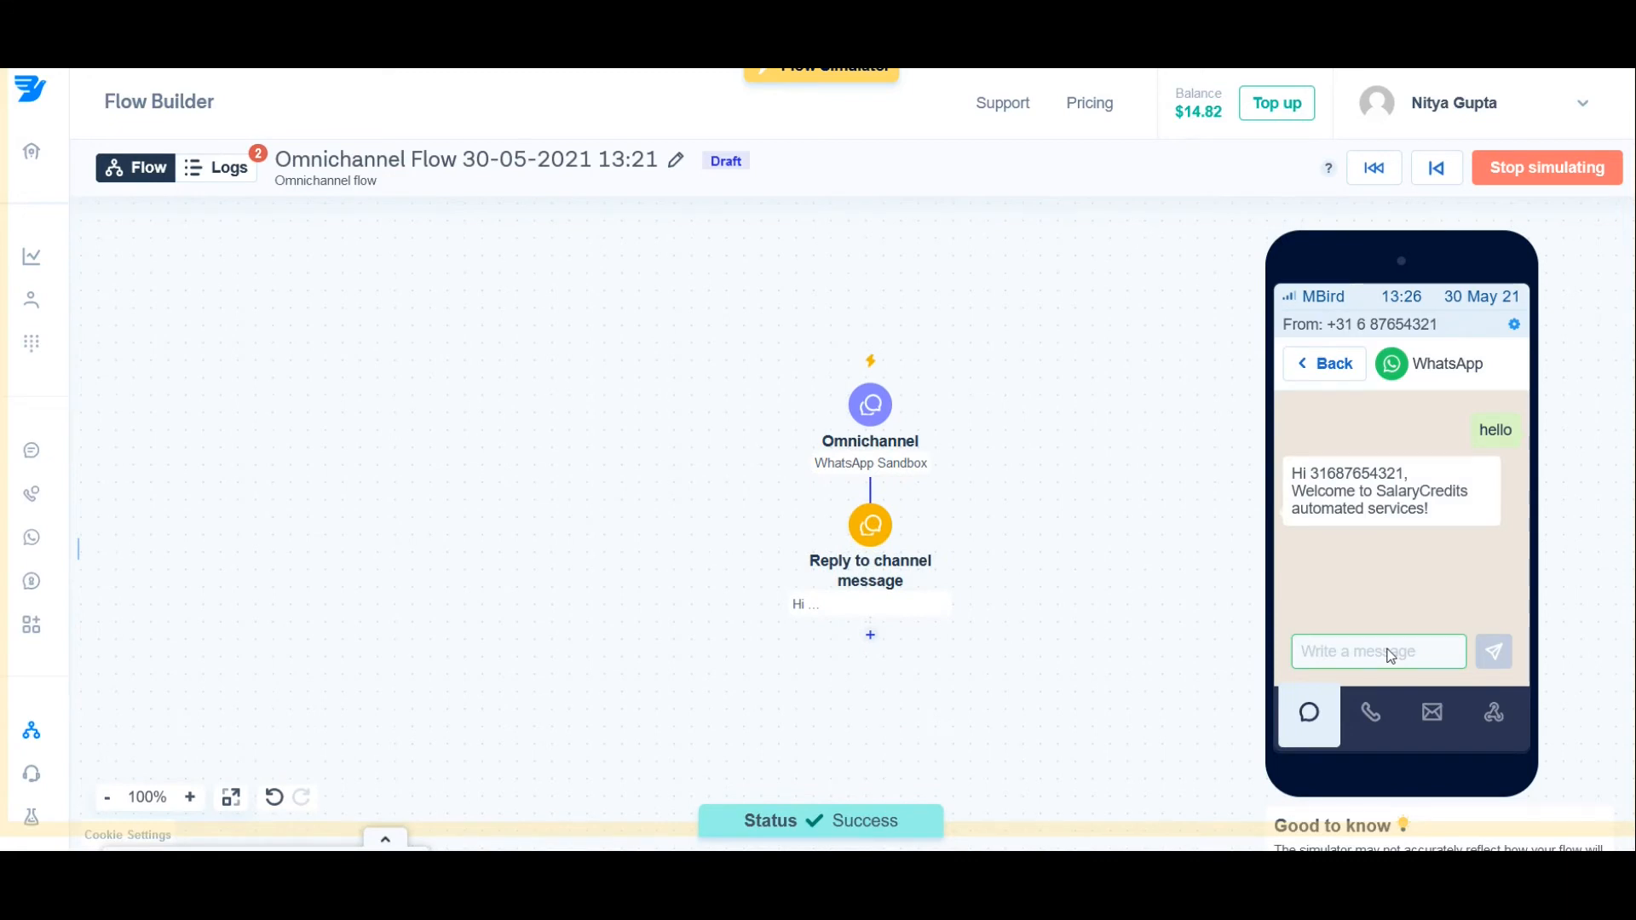
{"action": "left_click", "coordinate": [1552, 174]}
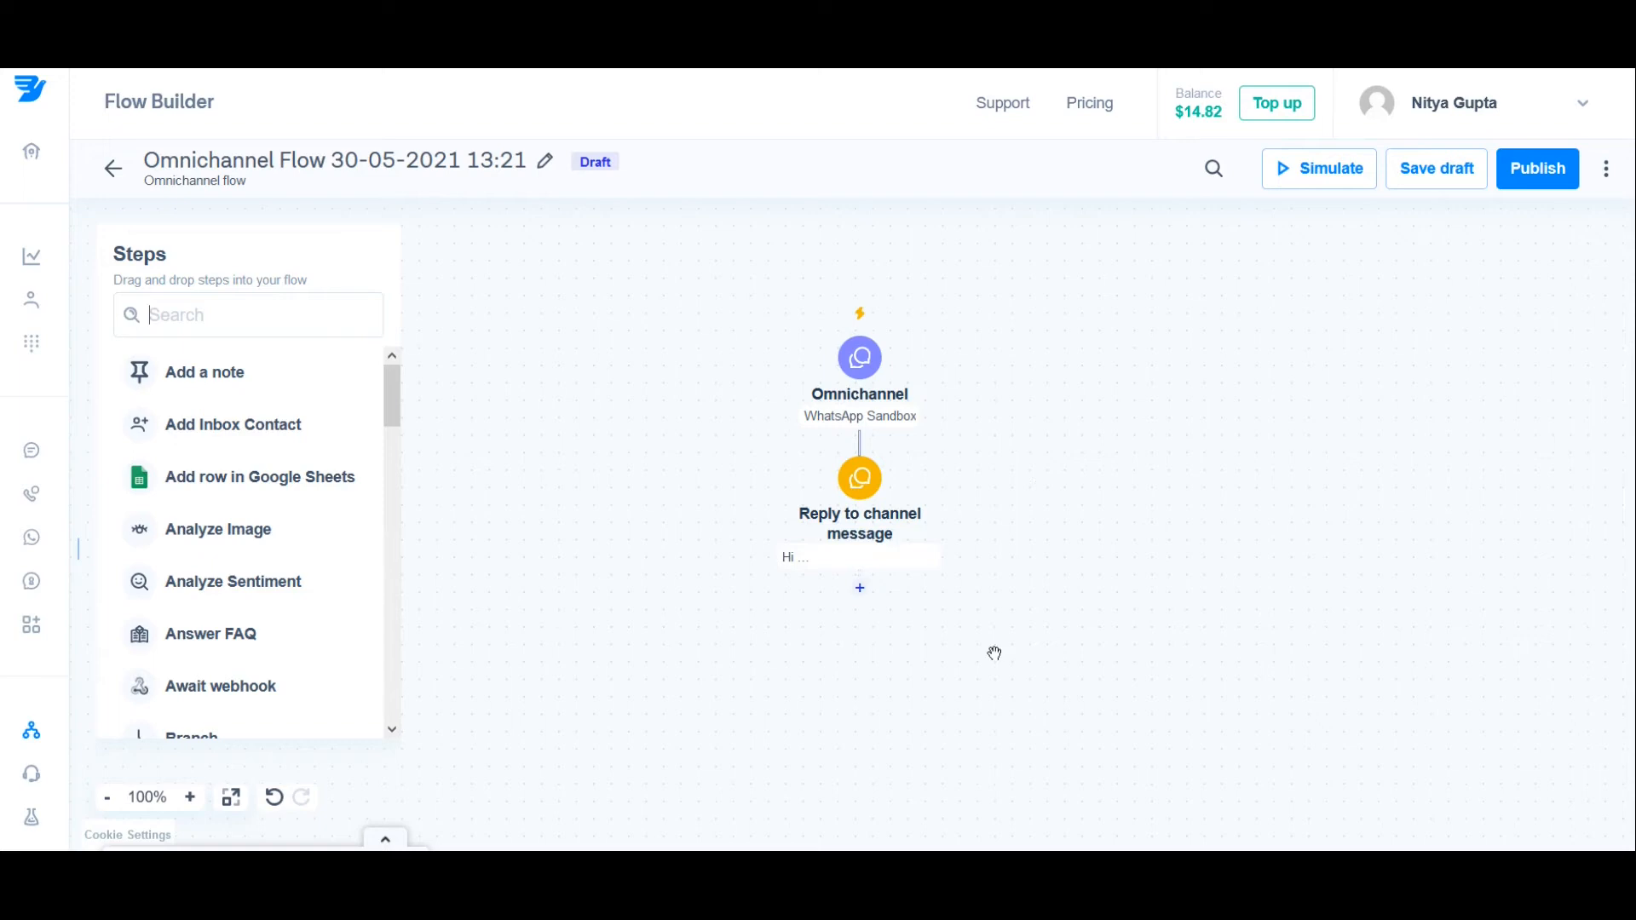
Step: Add a "Send conversations message" step after the channel reply and set it to address the message by Conversation ID
{"action": "left_click", "coordinate": [860, 606]}
{"action": "type", "text": "send"}
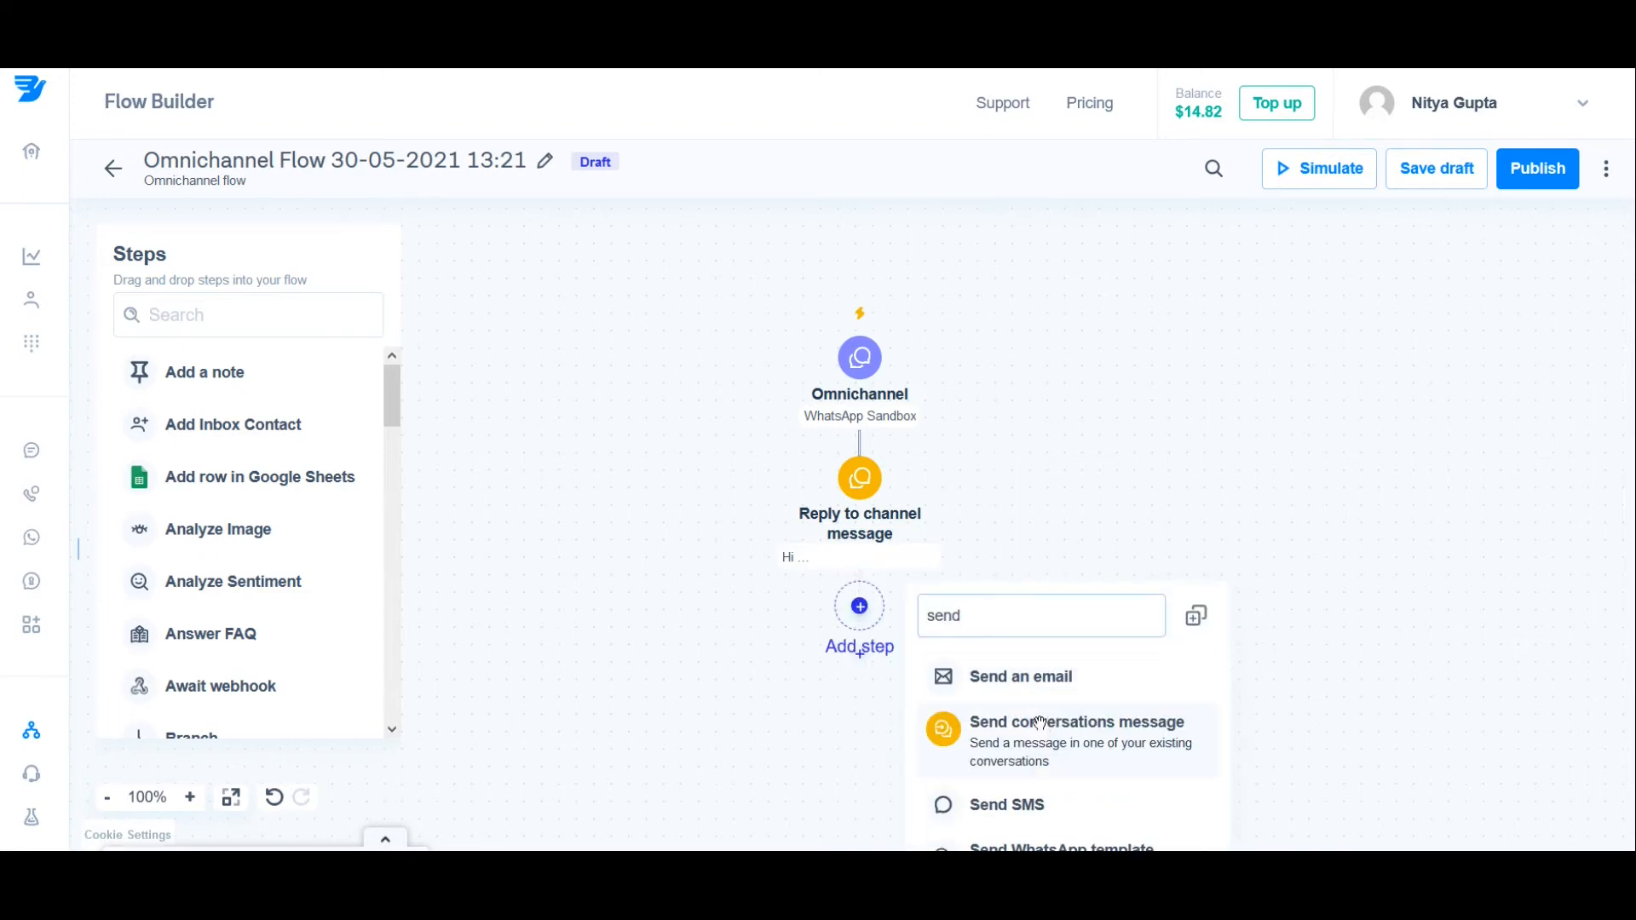
{"action": "left_click", "coordinate": [1045, 738]}
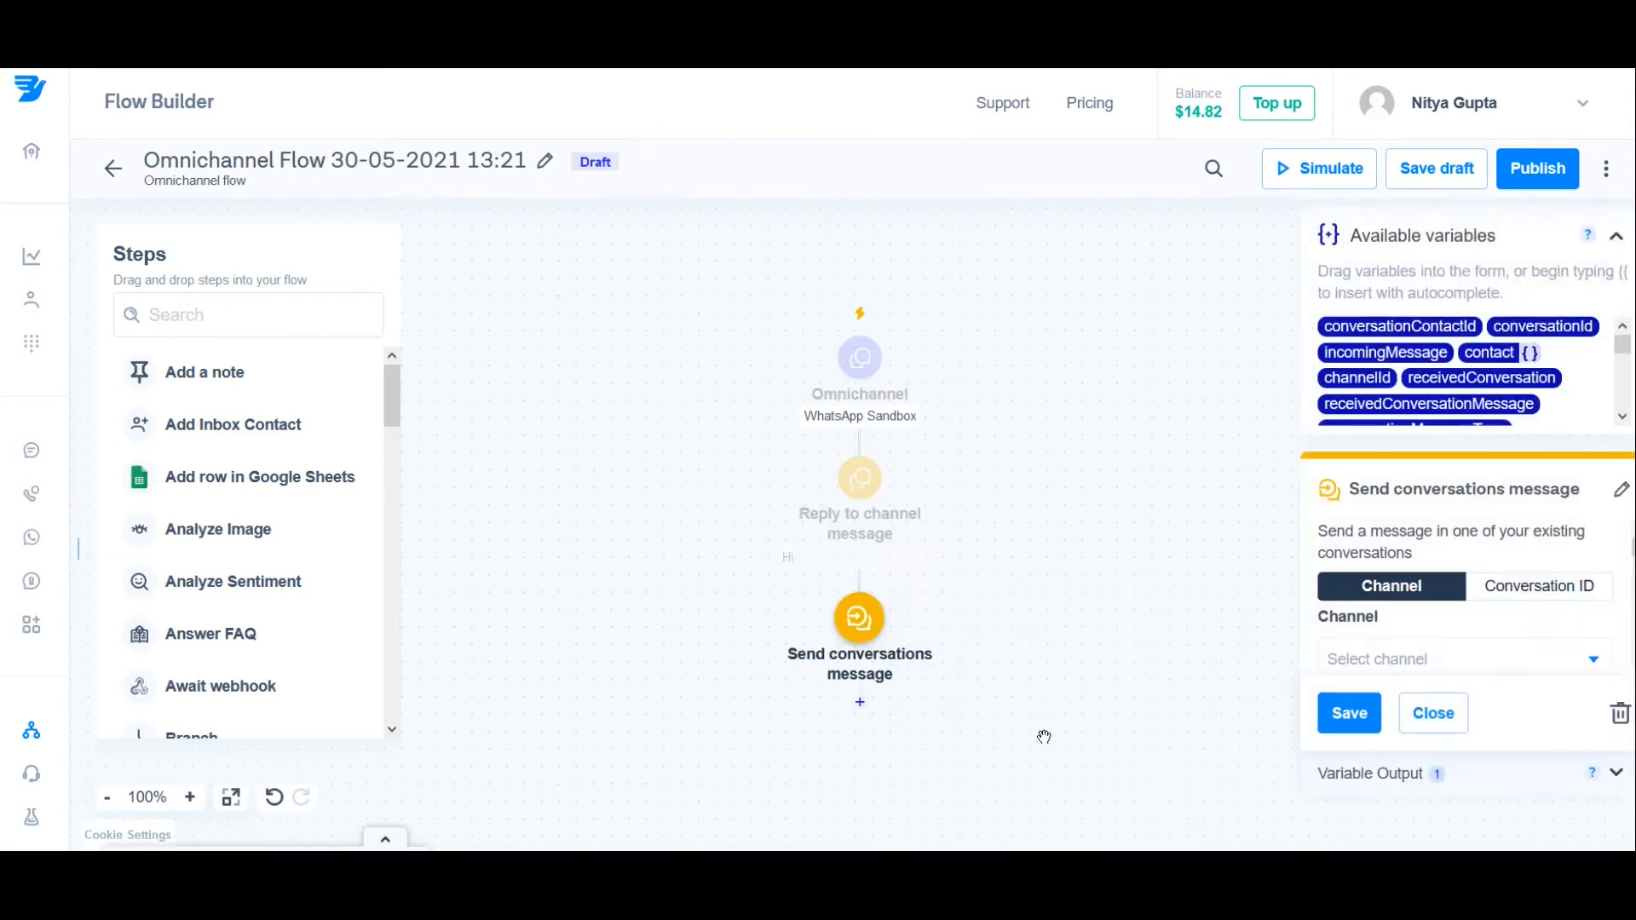
{"action": "left_click", "coordinate": [1544, 588]}
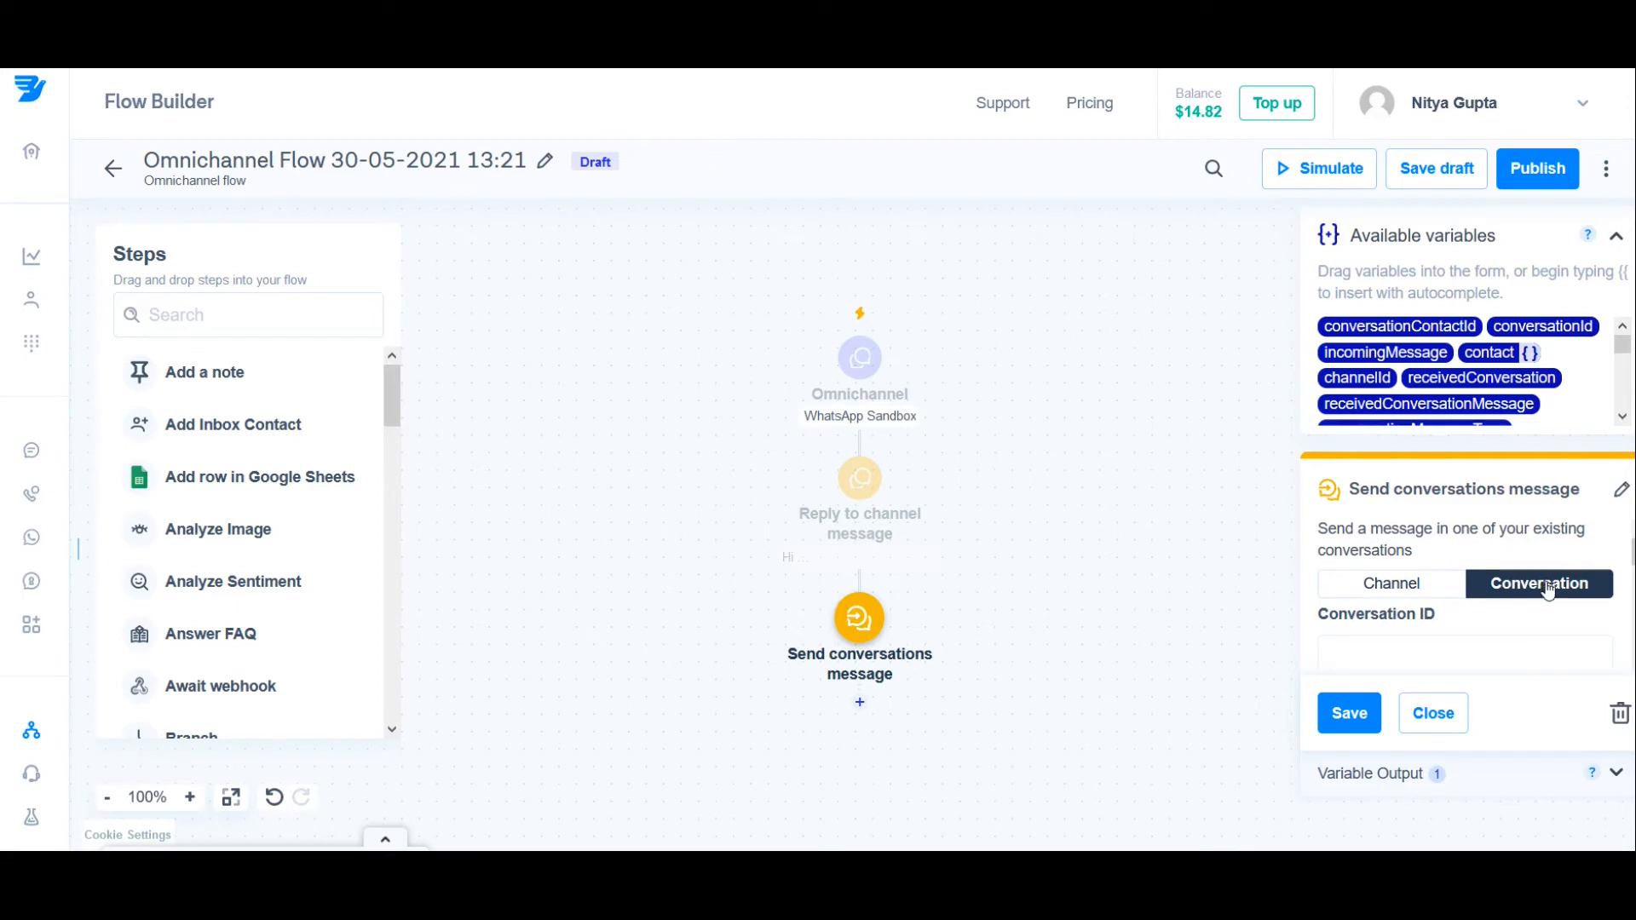
Step: Insert the conversationId variable into the Conversation ID field from the available variables, and clear the field again
{"action": "mouse_move", "coordinate": [1567, 324]}
{"action": "left_click_drag", "start_coordinate": [1568, 324], "coordinate": [1458, 667]}
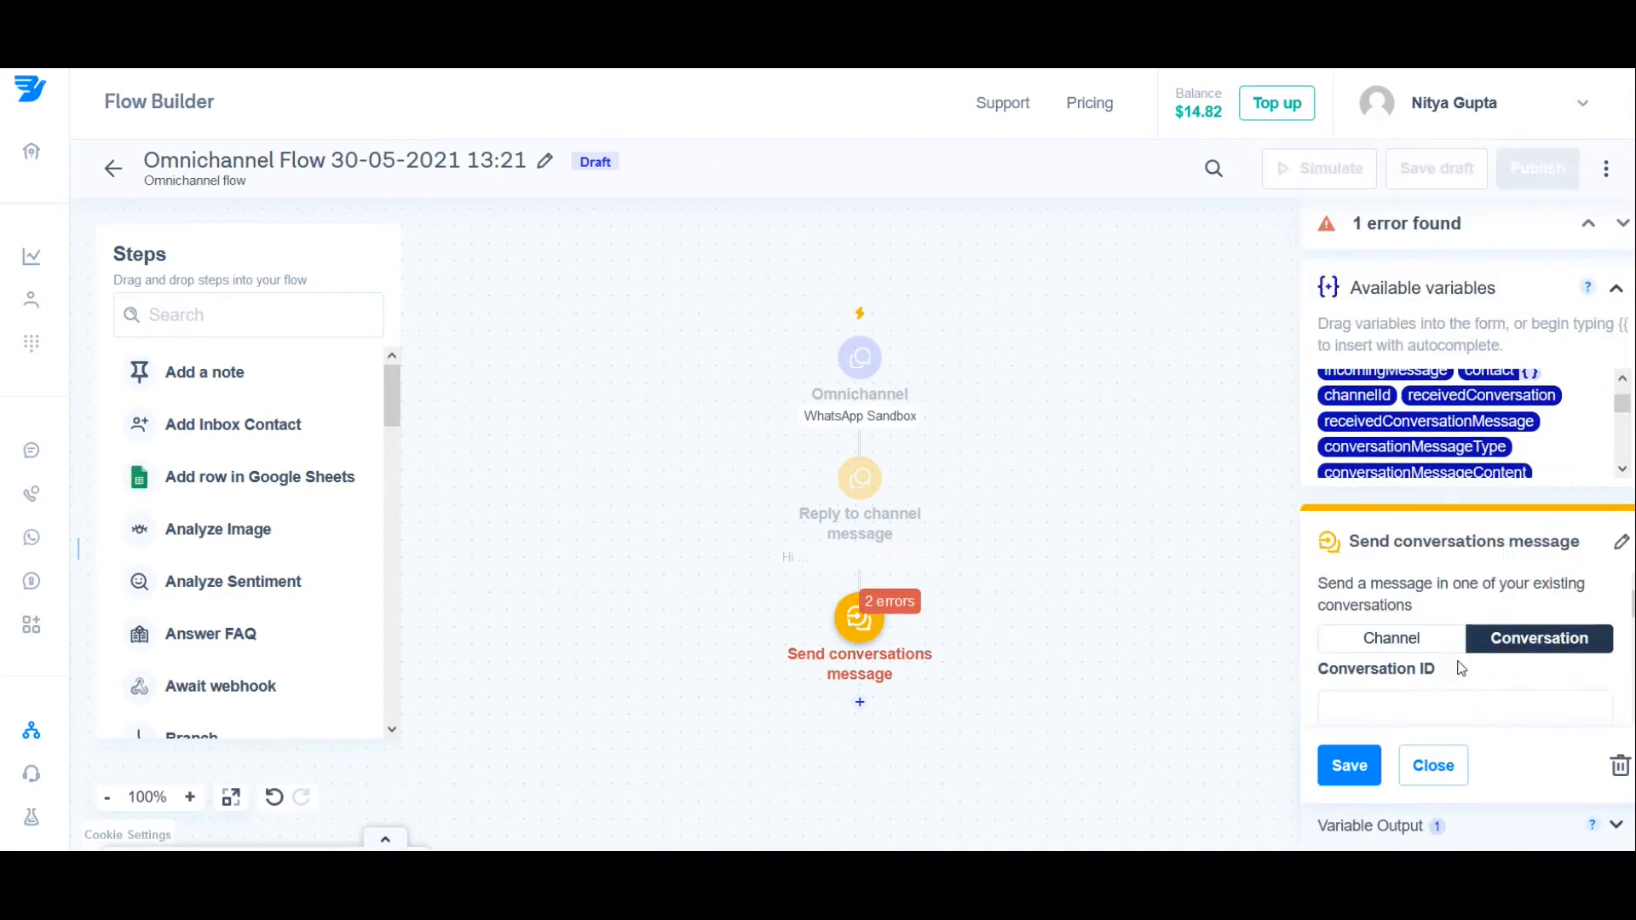
{"action": "scroll", "coordinate": [1582, 426], "scroll_direction": "up", "scroll_amount": 1}
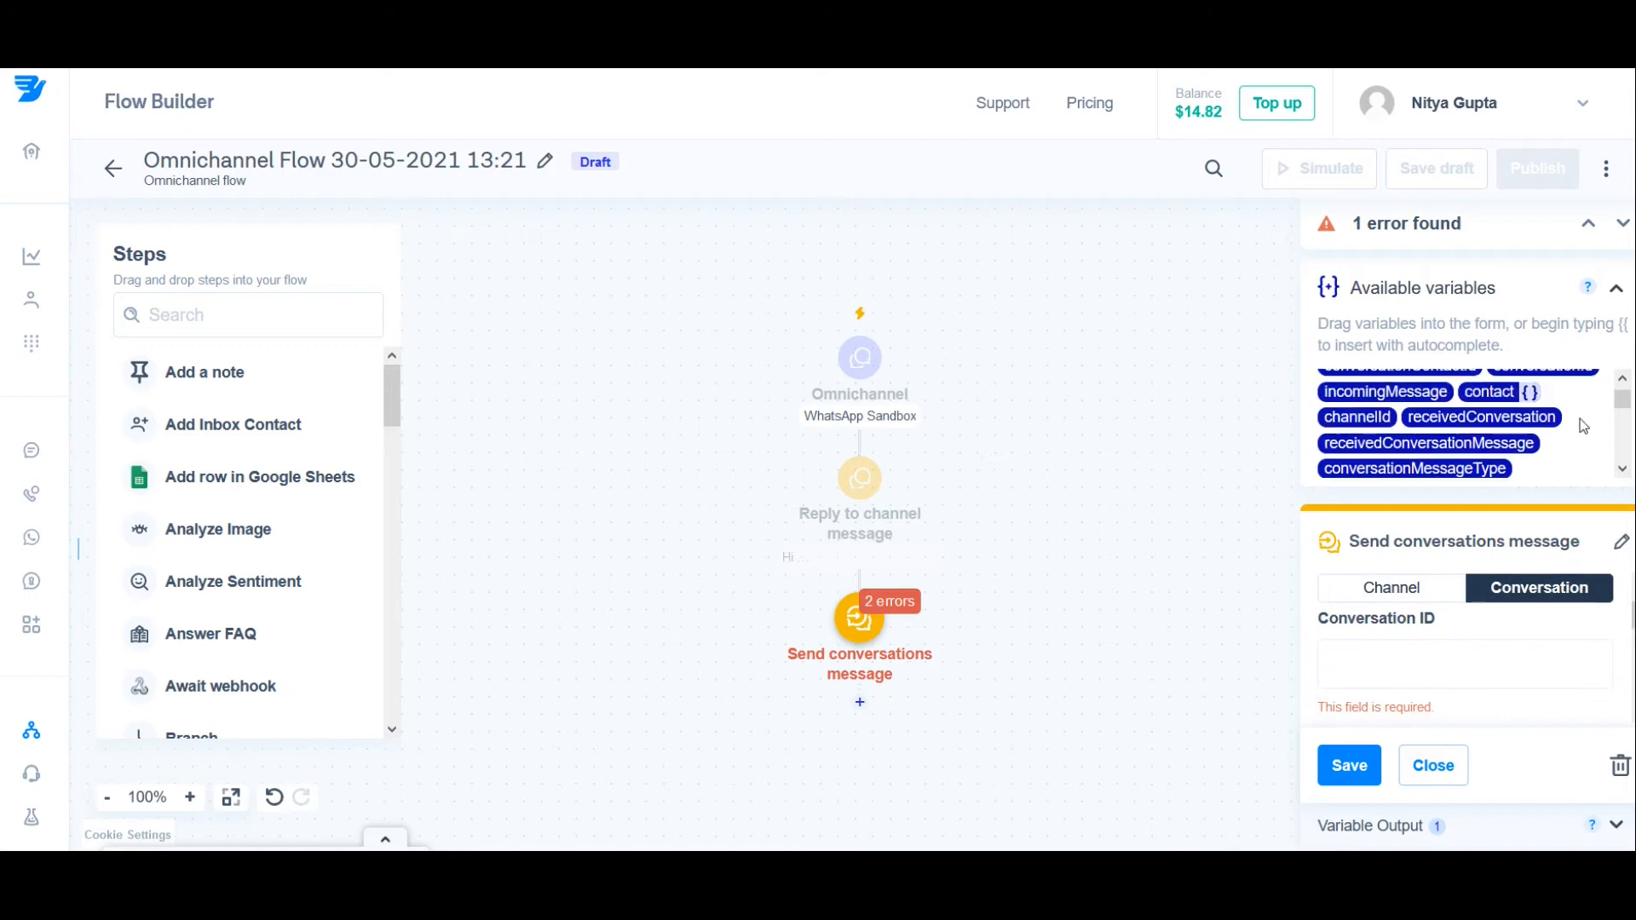
{"action": "left_click_drag", "start_coordinate": [1569, 376], "coordinate": [1433, 647]}
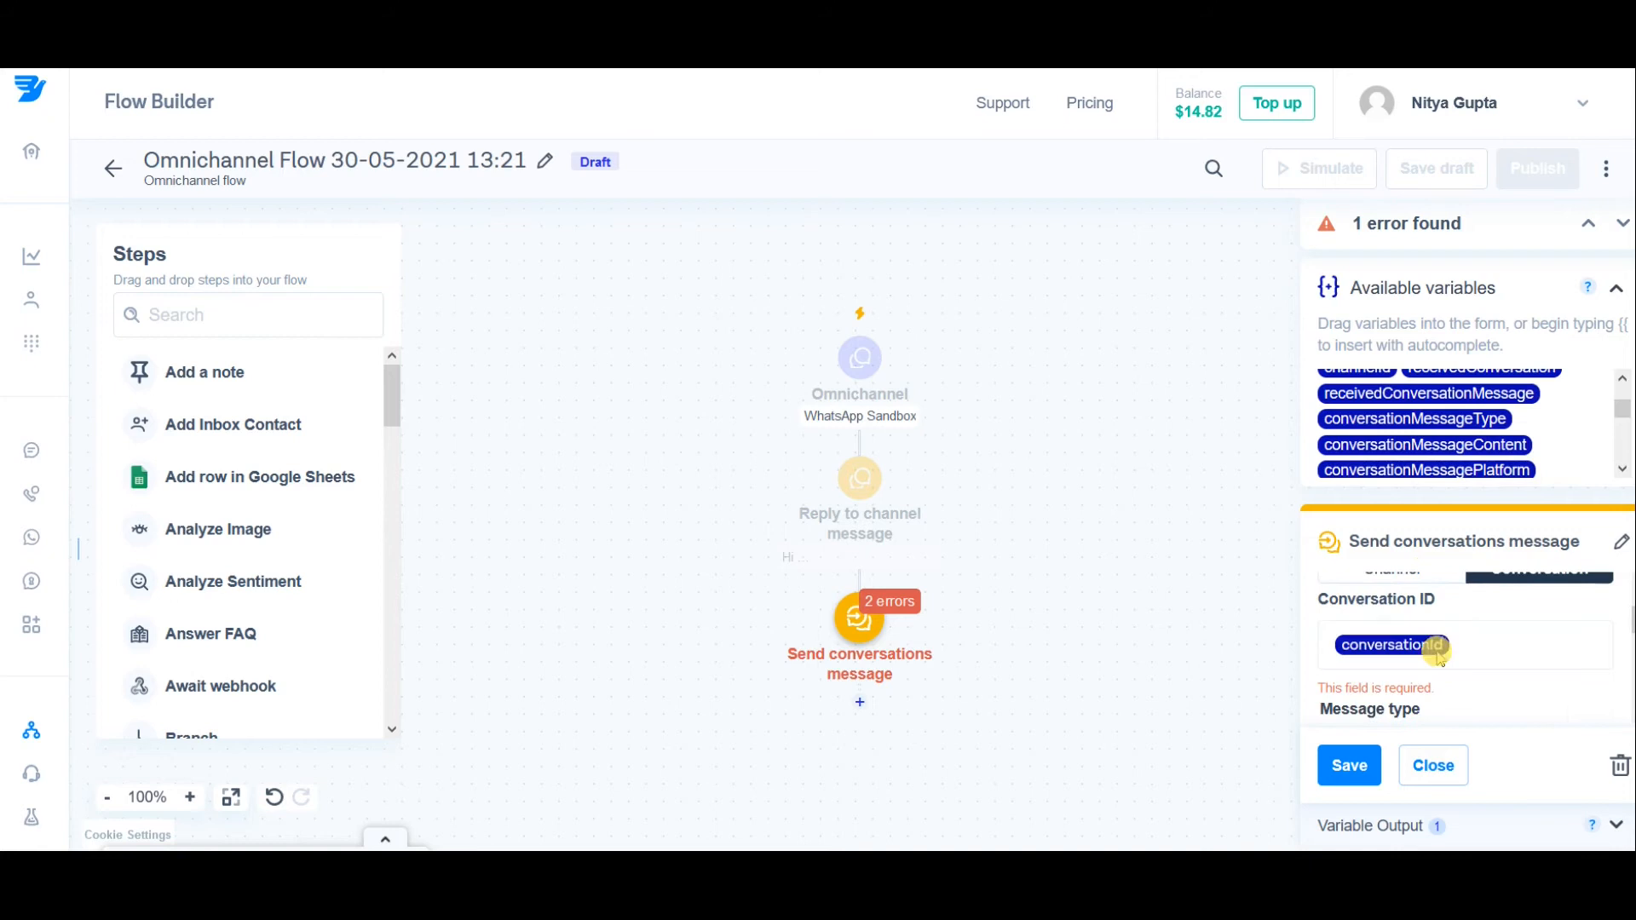
{"action": "left_click", "coordinate": [1515, 686]}
{"action": "left_click", "coordinate": [1498, 658]}
{"action": "left_click", "coordinate": [1485, 647]}
{"action": "key", "text": "BackSpace"}
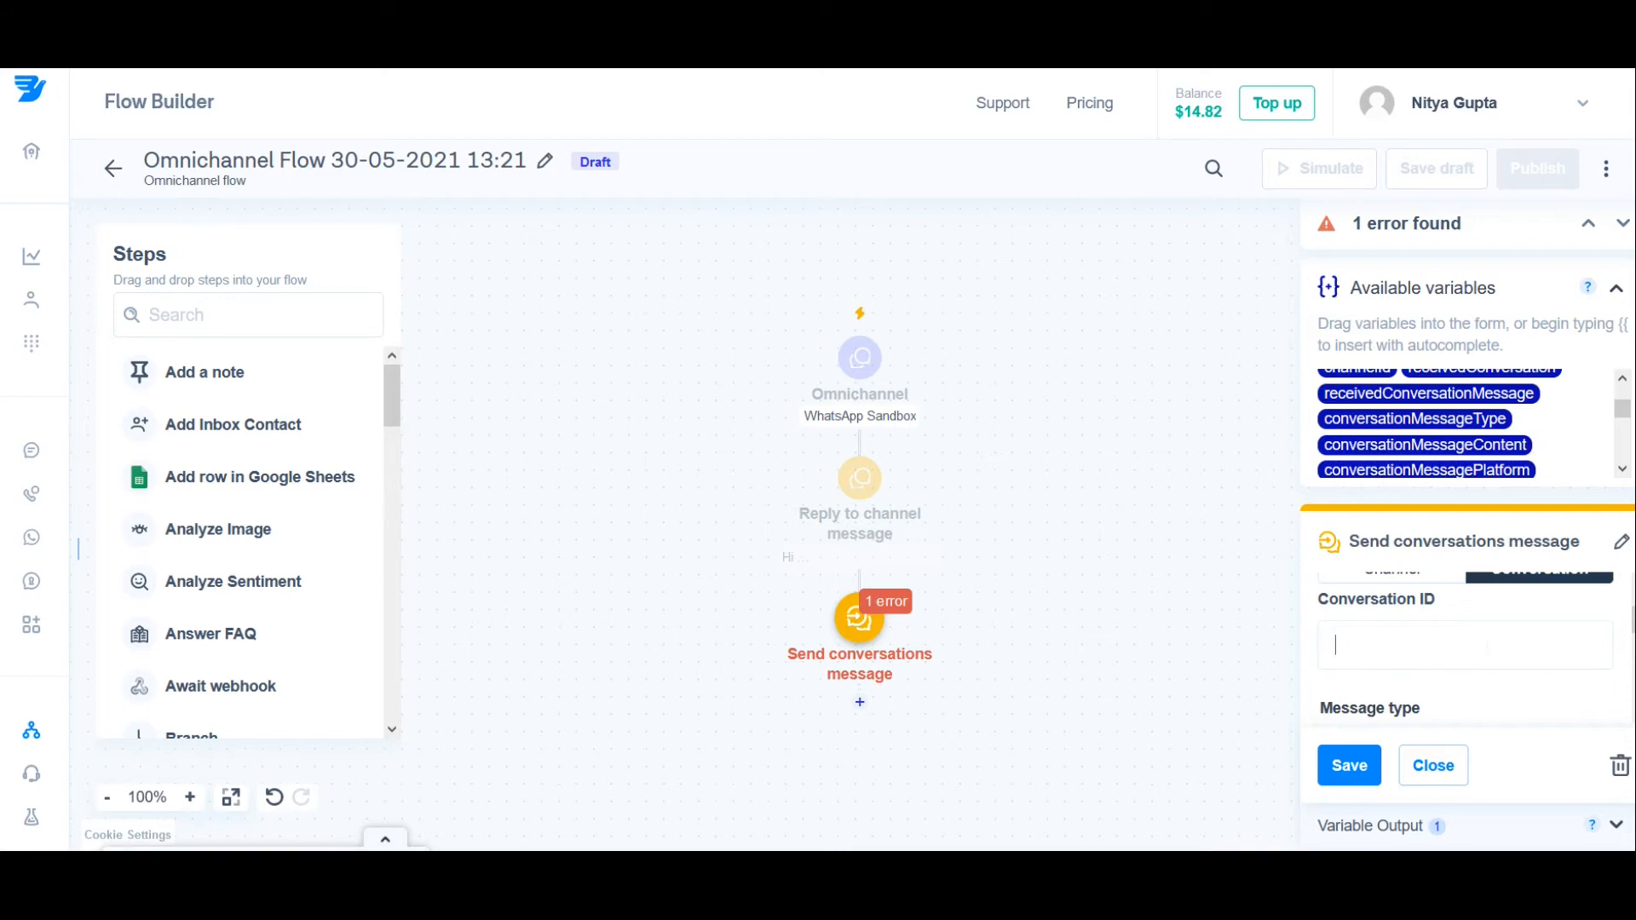
Step: Fill in the Conversation ID with the conversationId variable using the "{{" autocomplete
{"action": "type", "text": "{{convers"}
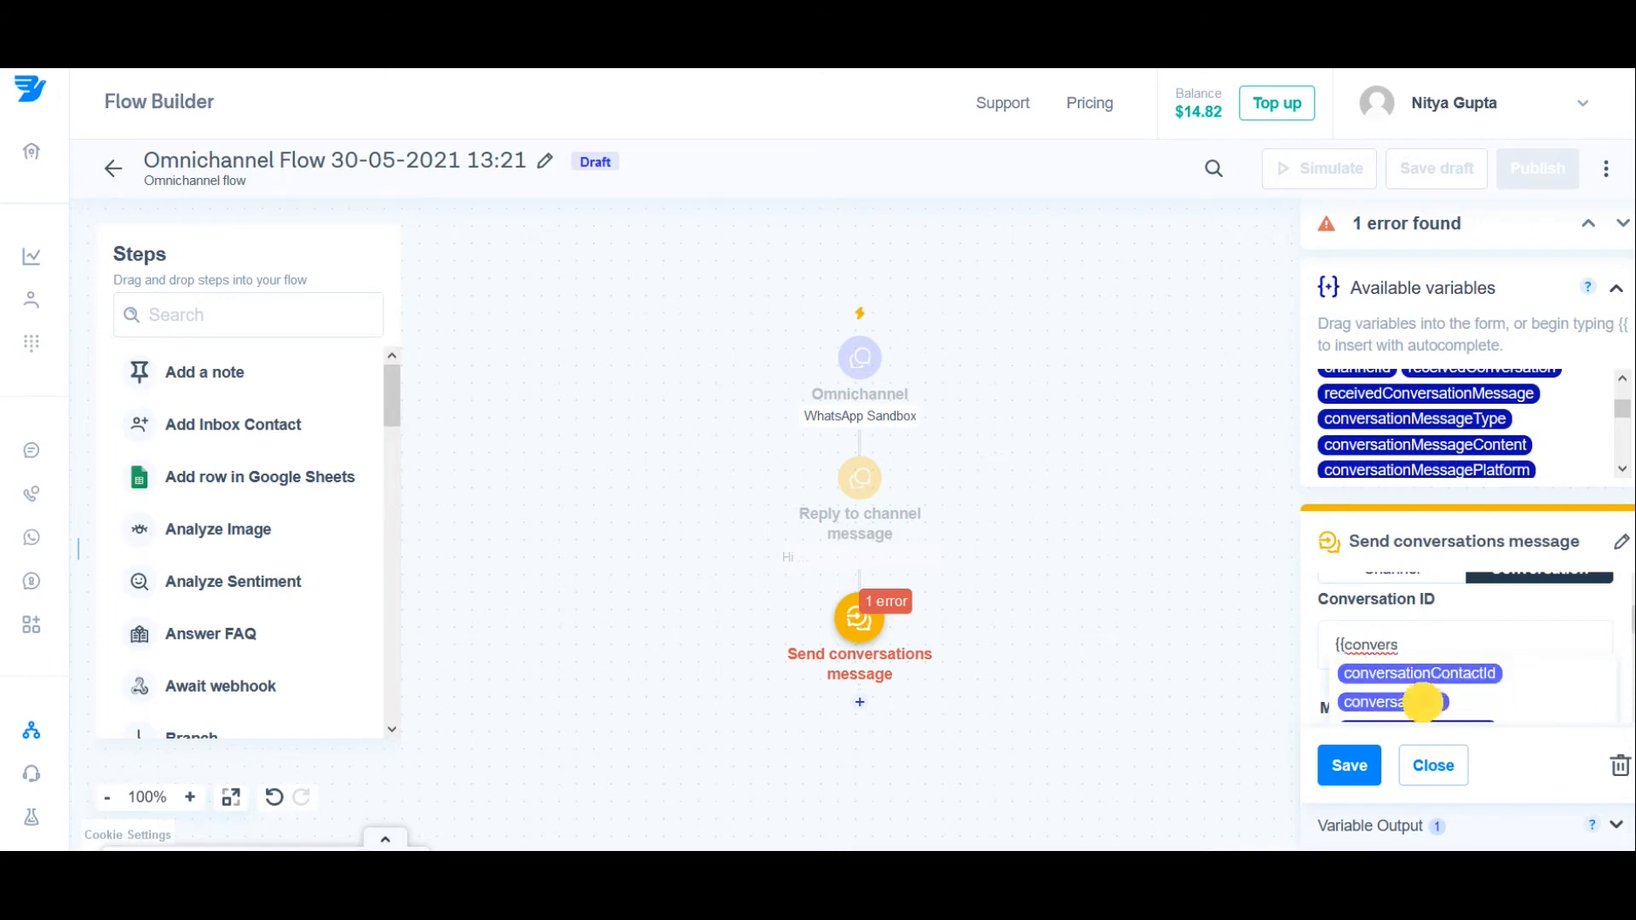
{"action": "left_click", "coordinate": [1428, 705]}
Step: Begin the text message of the "Send conversations message" step with "How can we help you today?"
{"action": "scroll", "coordinate": [1494, 668], "scroll_direction": "down", "scroll_amount": 1}
{"action": "triple_click", "coordinate": [1361, 639]}
{"action": "scroll", "coordinate": [1454, 643], "scroll_direction": "down", "scroll_amount": 1}
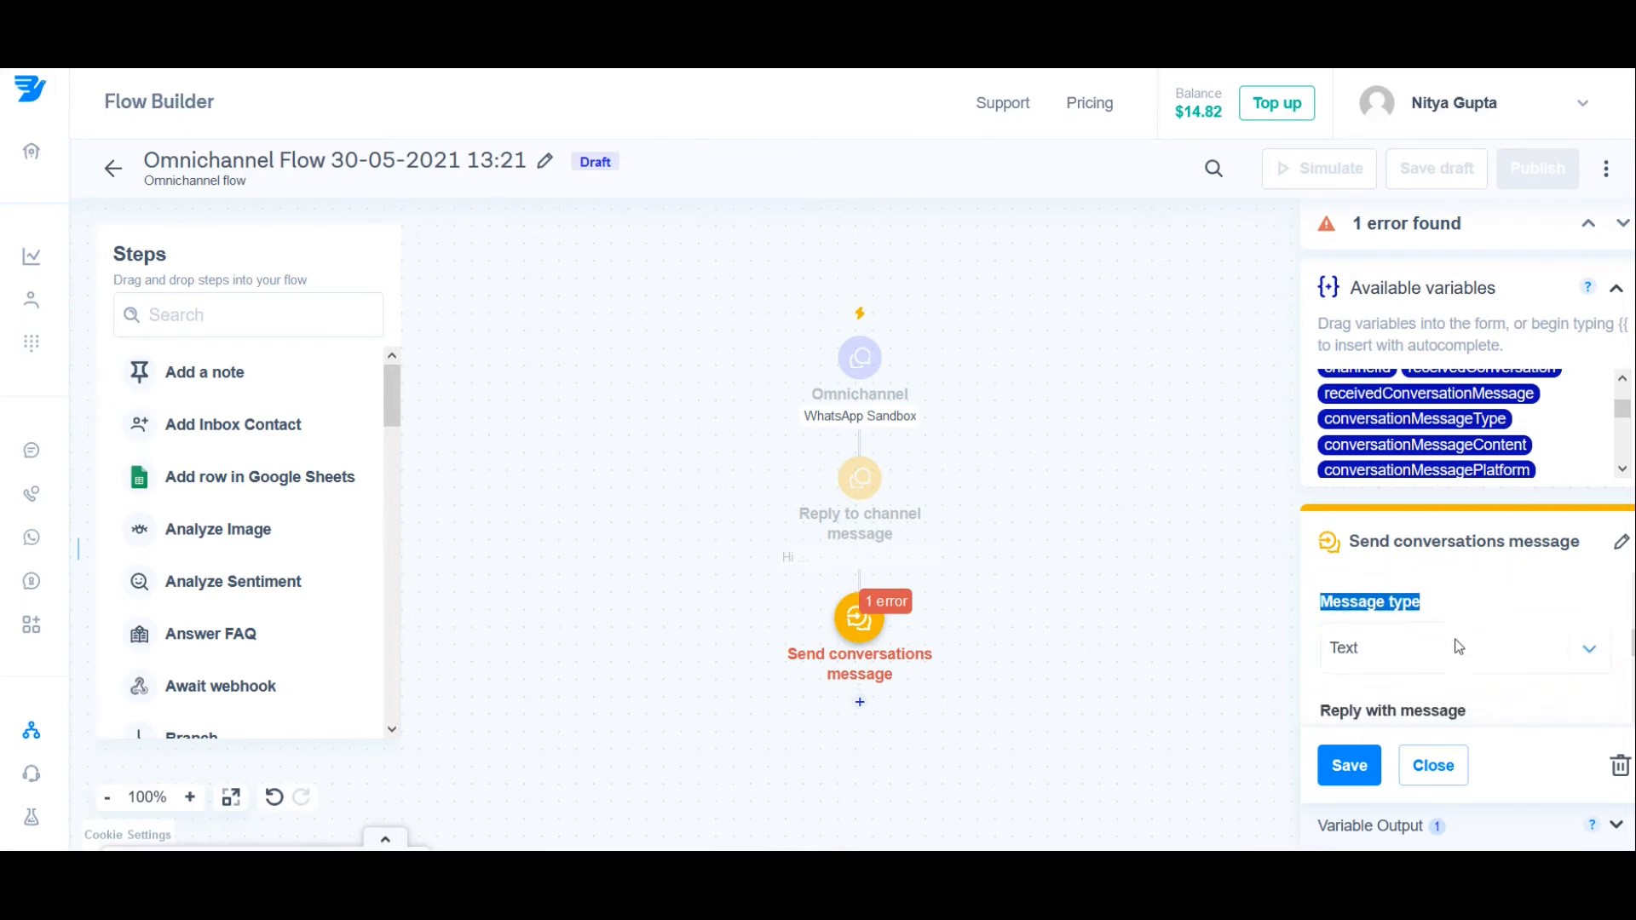
{"action": "scroll", "coordinate": [1437, 673], "scroll_direction": "down", "scroll_amount": 1}
{"action": "scroll", "coordinate": [1453, 676], "scroll_direction": "down", "scroll_amount": 1}
{"action": "left_click", "coordinate": [1397, 668]}
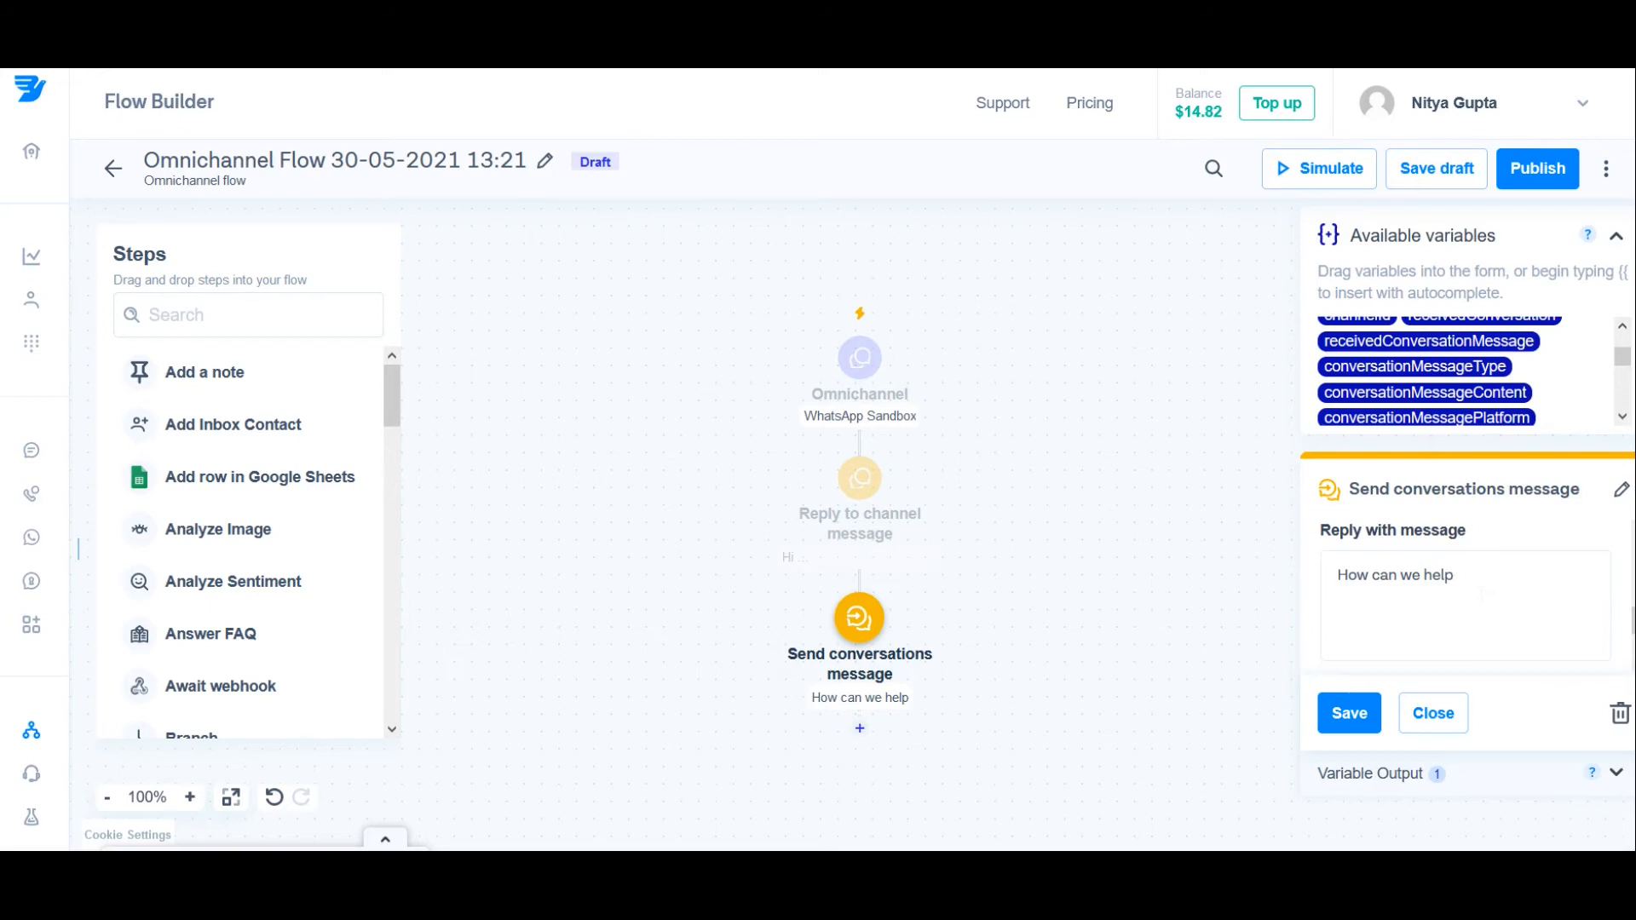
{"action": "type", "text": "you today"}
Step: Add the lines "A. Apply New Loan", "B. Loan Status" and "C. Other" to the message, followed by "Reply A,B or C"
{"action": "type", "text": "A. Apply New Loan"}
{"action": "key", "text": "Return"}
{"action": "type", "text": "B. Loan Statu"}
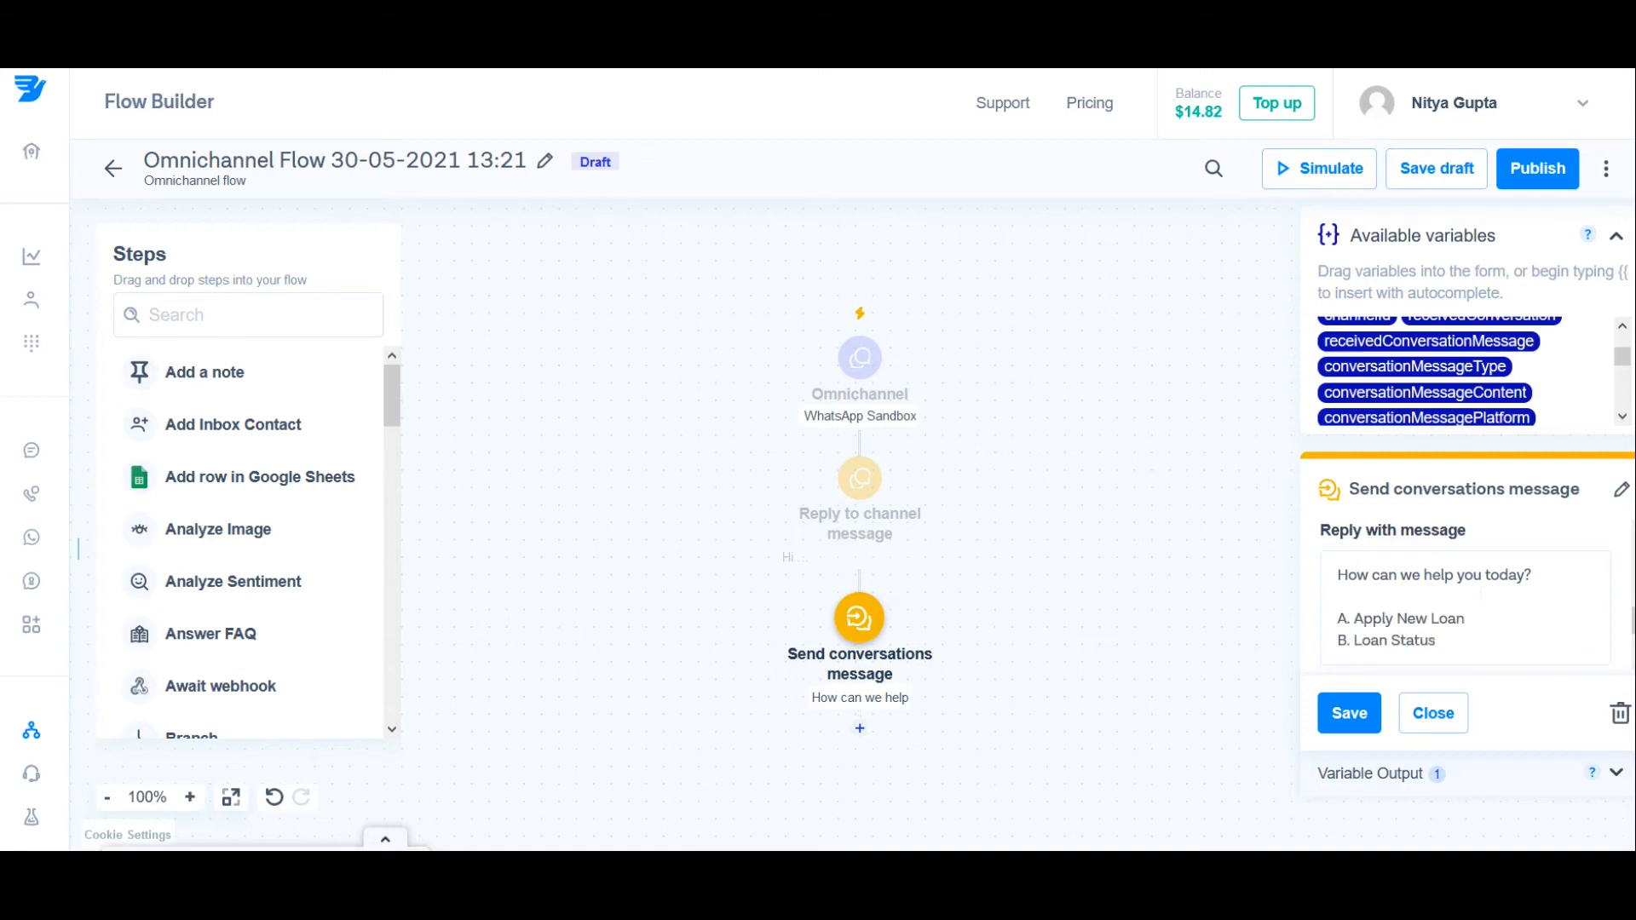
{"action": "type", "text": "s"}
{"action": "key", "text": "Return"}
{"action": "type", "text": "C"}
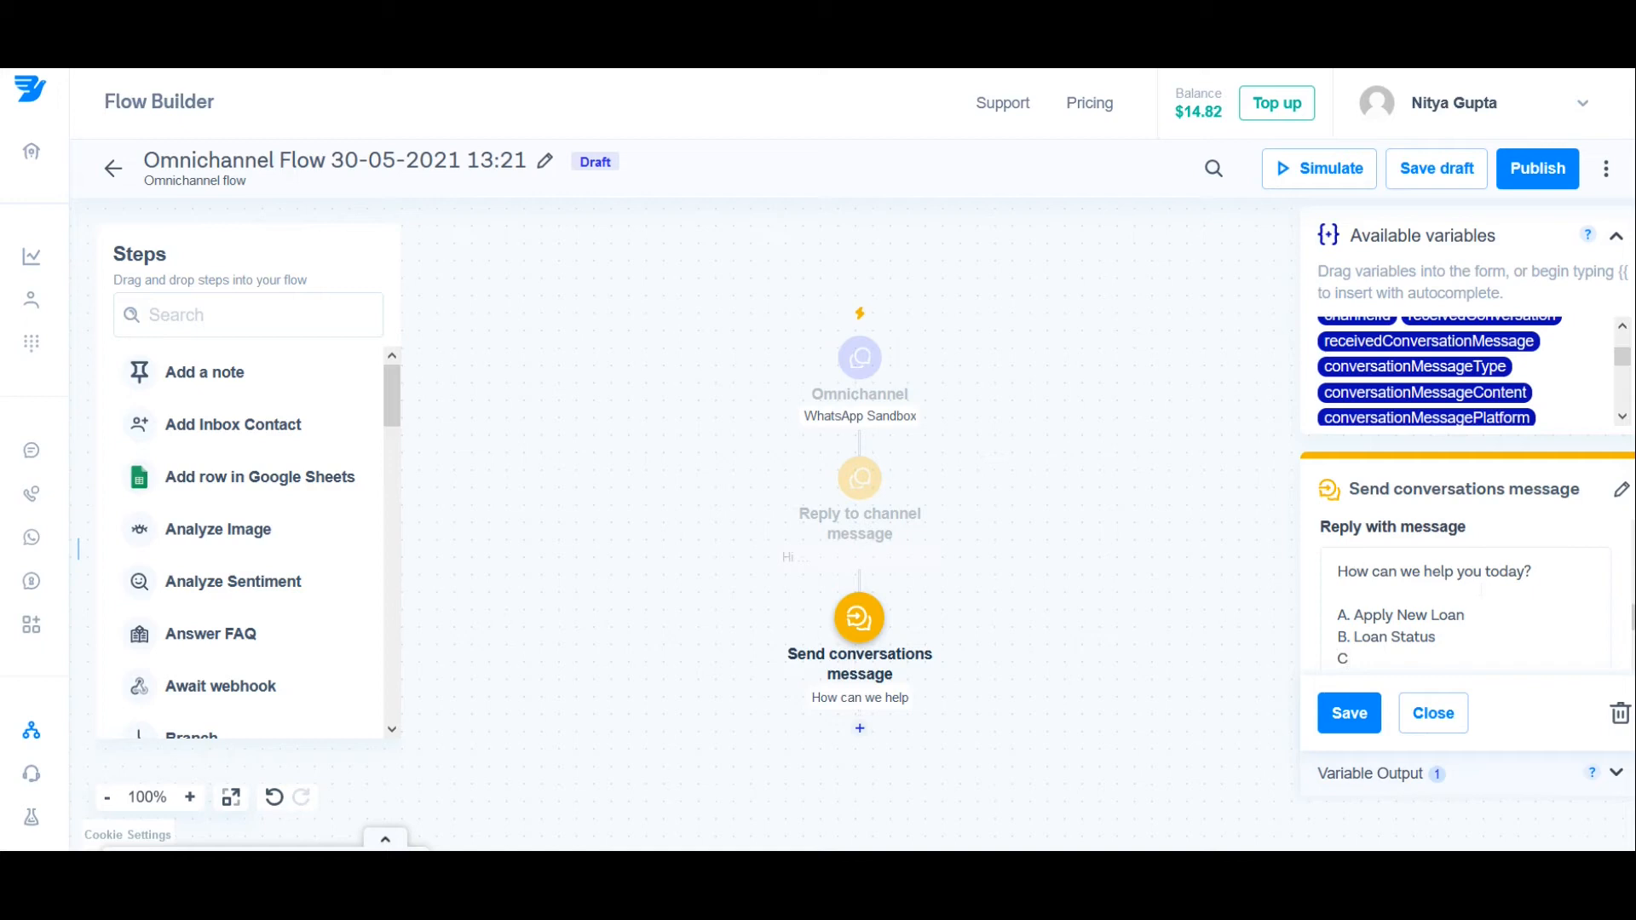
{"action": "type", "text": ". Other"}
{"action": "key", "text": "Return"}
{"action": "key", "text": "Return"}
{"action": "type", "text": "Reply A,B or C"}
Step: Save the "Send conversations message" step and save the flow as a draft
{"action": "scroll", "coordinate": [1466, 580], "scroll_direction": "down", "scroll_amount": 1}
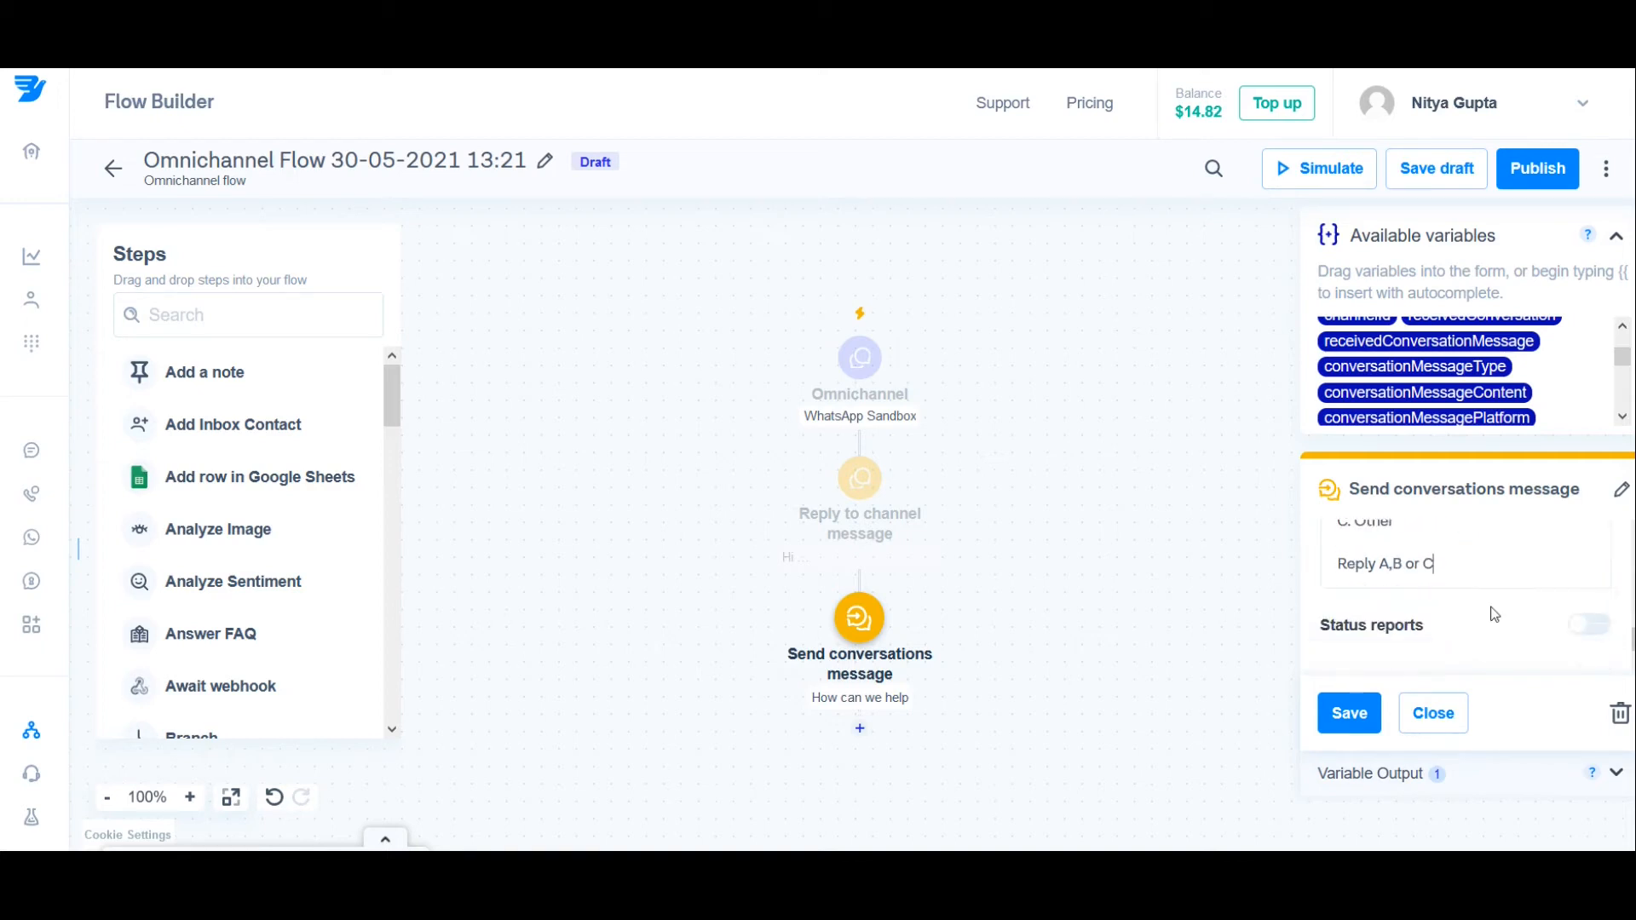
{"action": "scroll", "coordinate": [1491, 612], "scroll_direction": "up", "scroll_amount": 2}
{"action": "left_click", "coordinate": [1353, 716]}
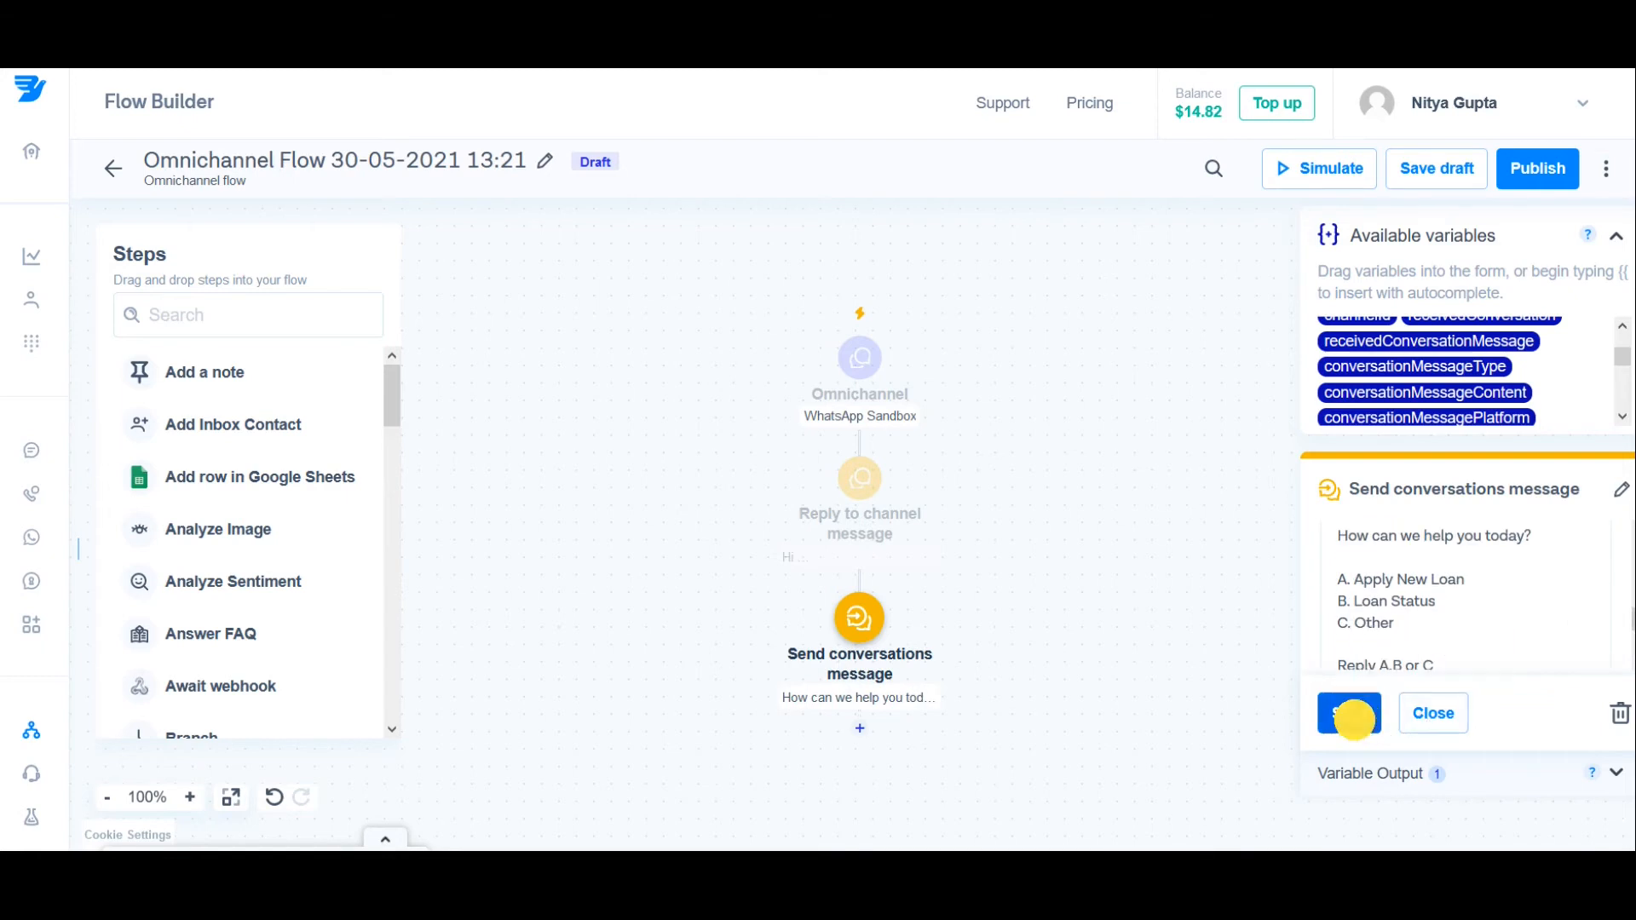
{"action": "left_click", "coordinate": [1434, 174]}
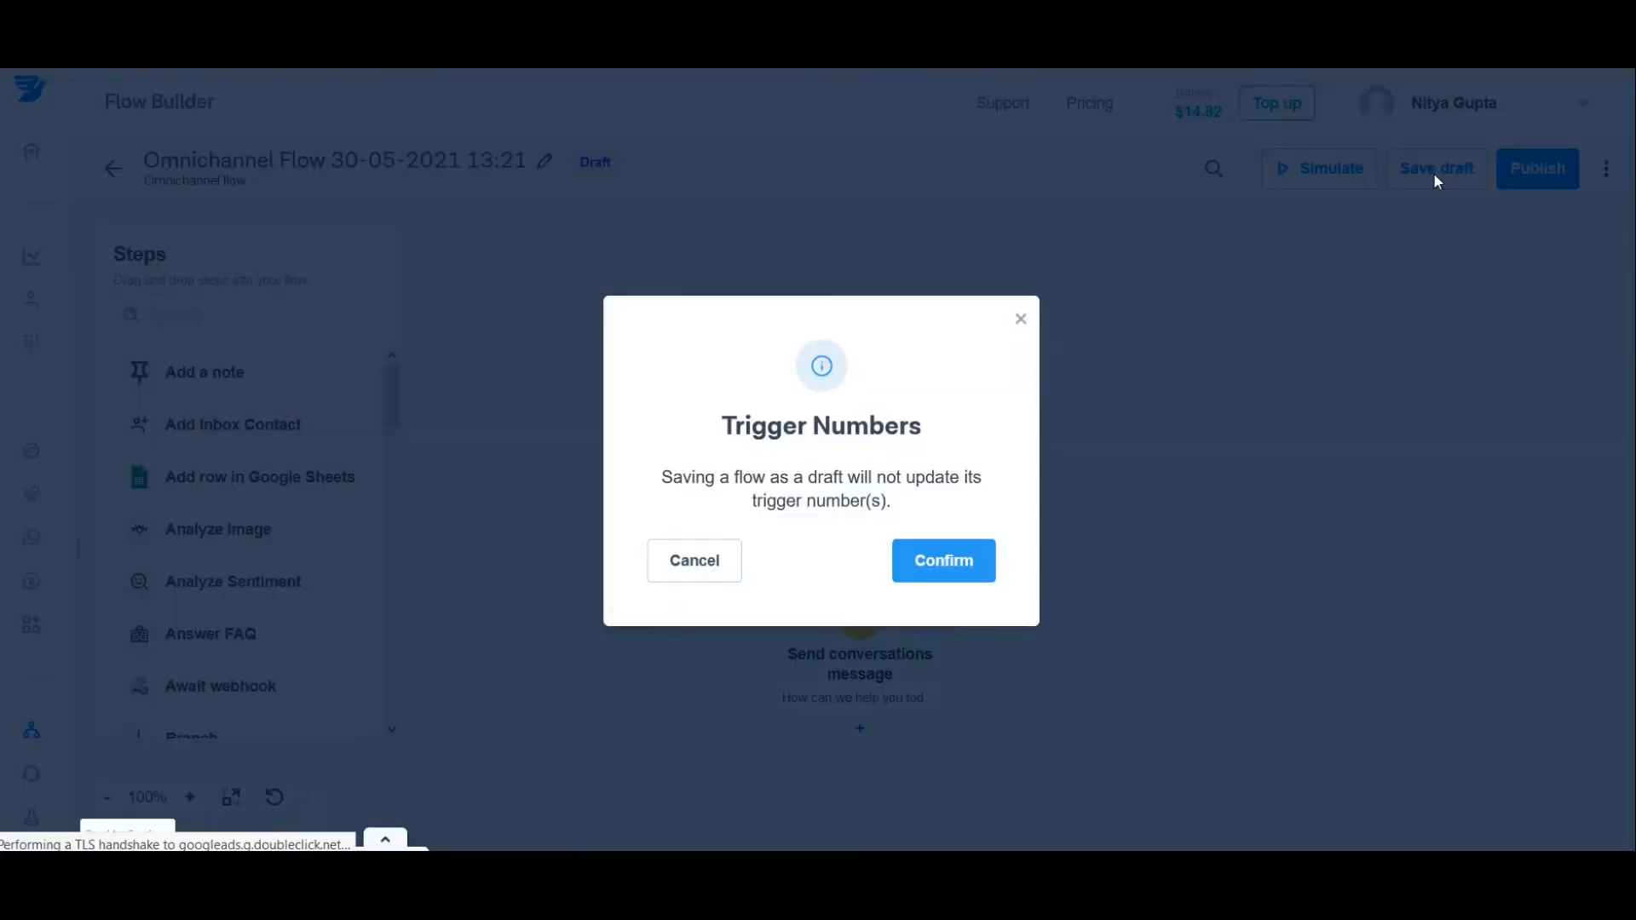
{"action": "left_click", "coordinate": [955, 564]}
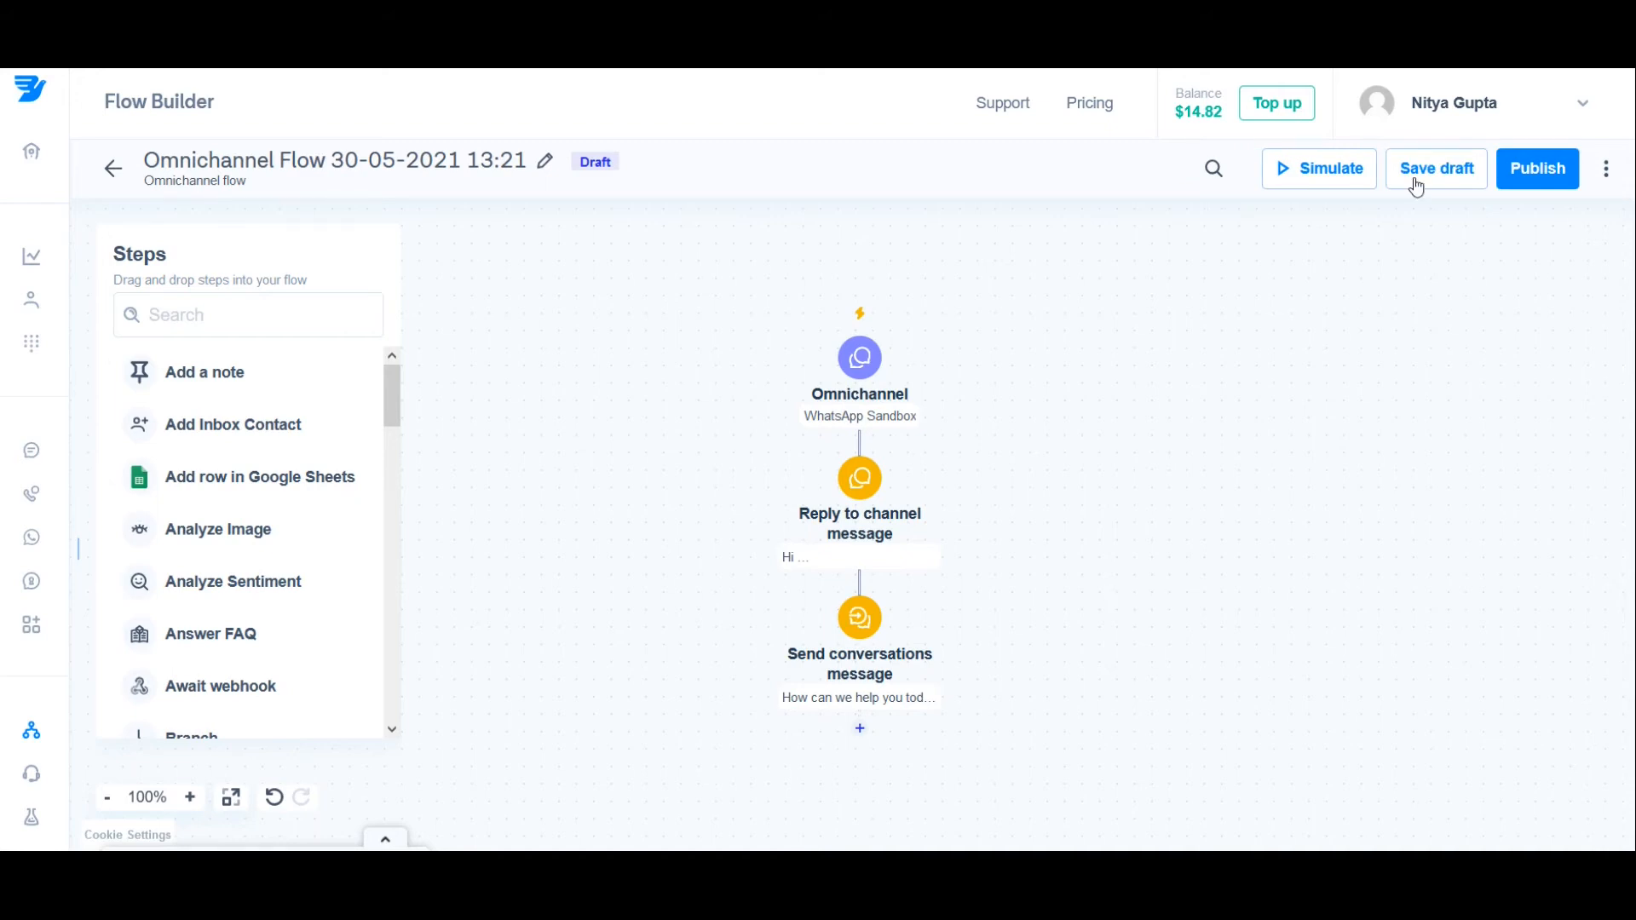
Step: Simulate the flow by sending "Hello" through the WhatsApp channel, and stop the simulation
{"action": "left_click", "coordinate": [1325, 176]}
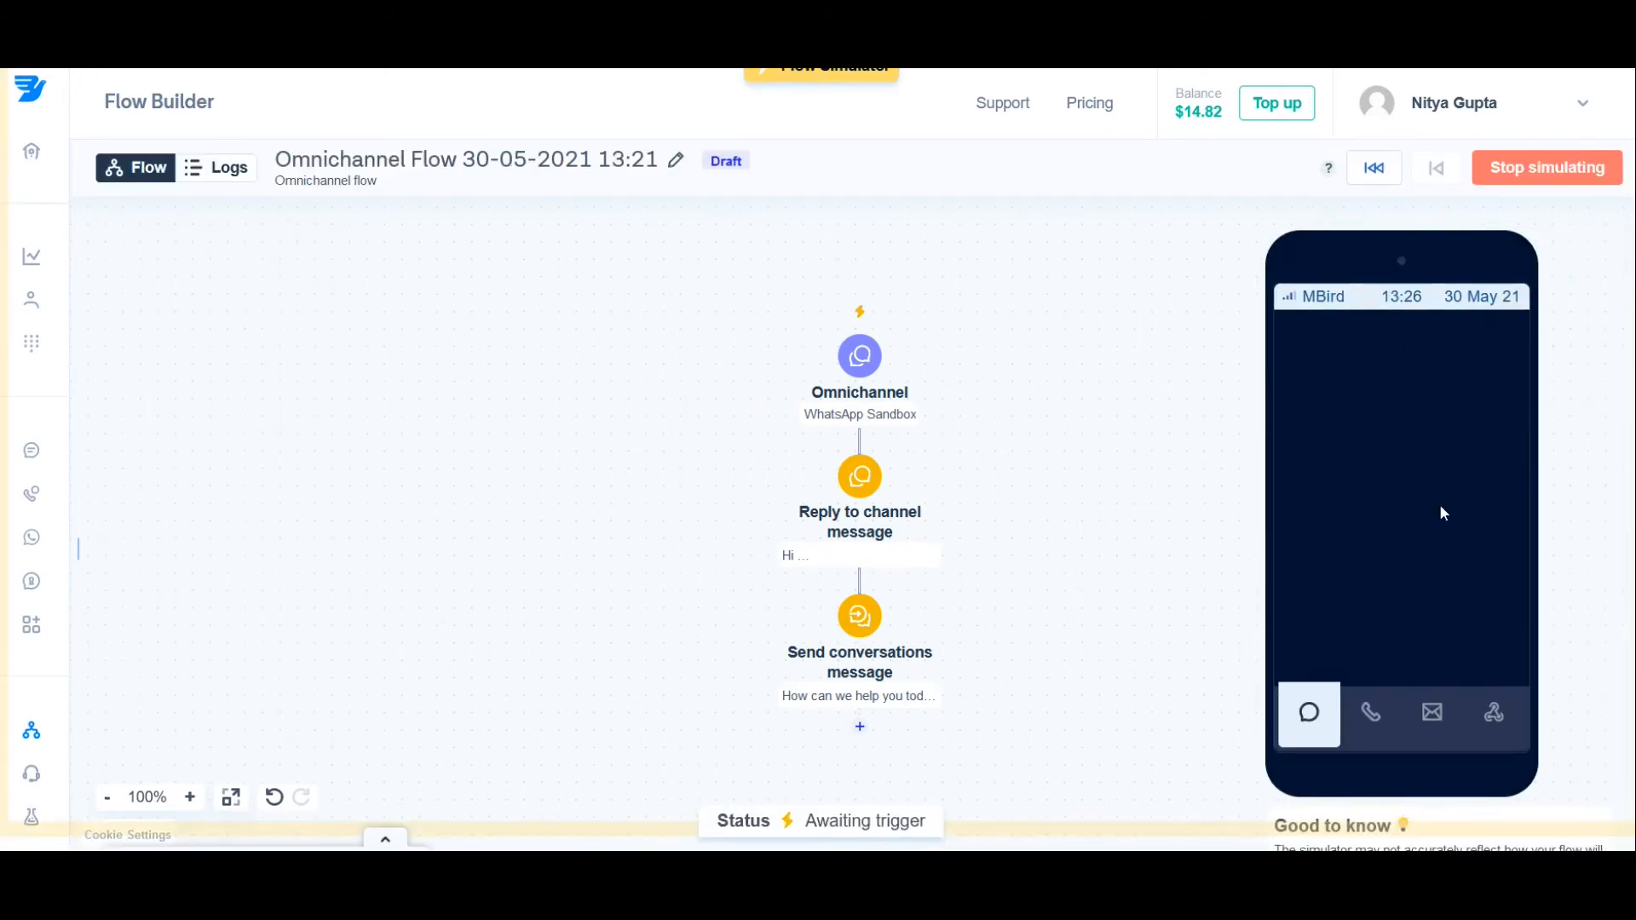
{"action": "left_click", "coordinate": [1321, 435]}
{"action": "left_click", "coordinate": [1406, 651]}
{"action": "type", "text": "Hello"}
{"action": "key", "text": "Return"}
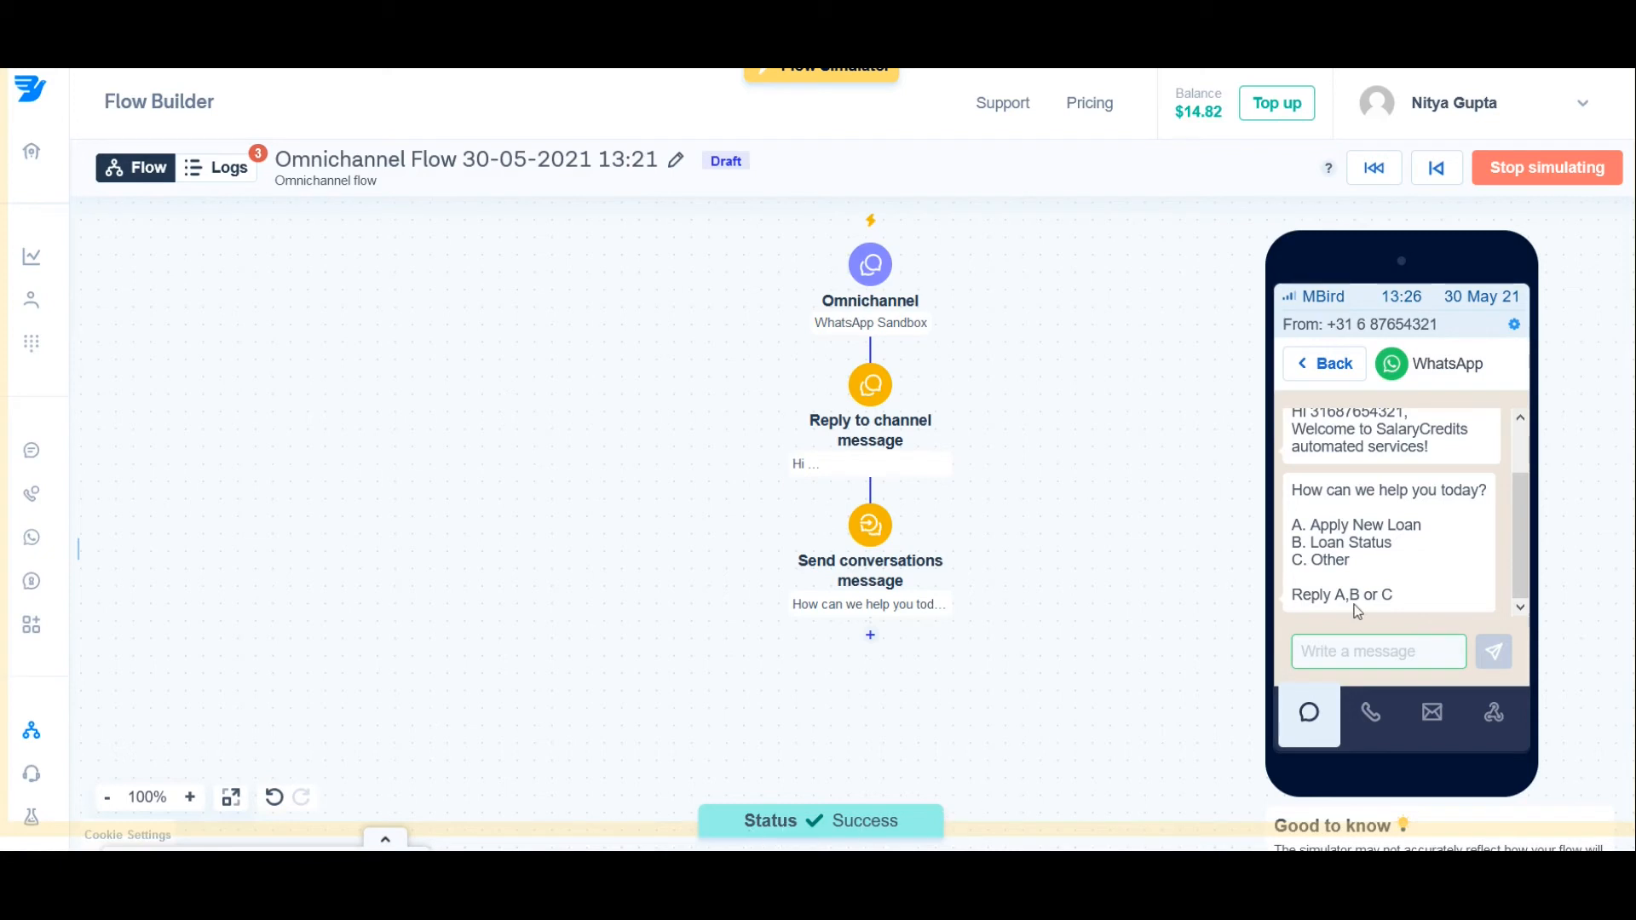
{"action": "left_click", "coordinate": [1551, 177]}
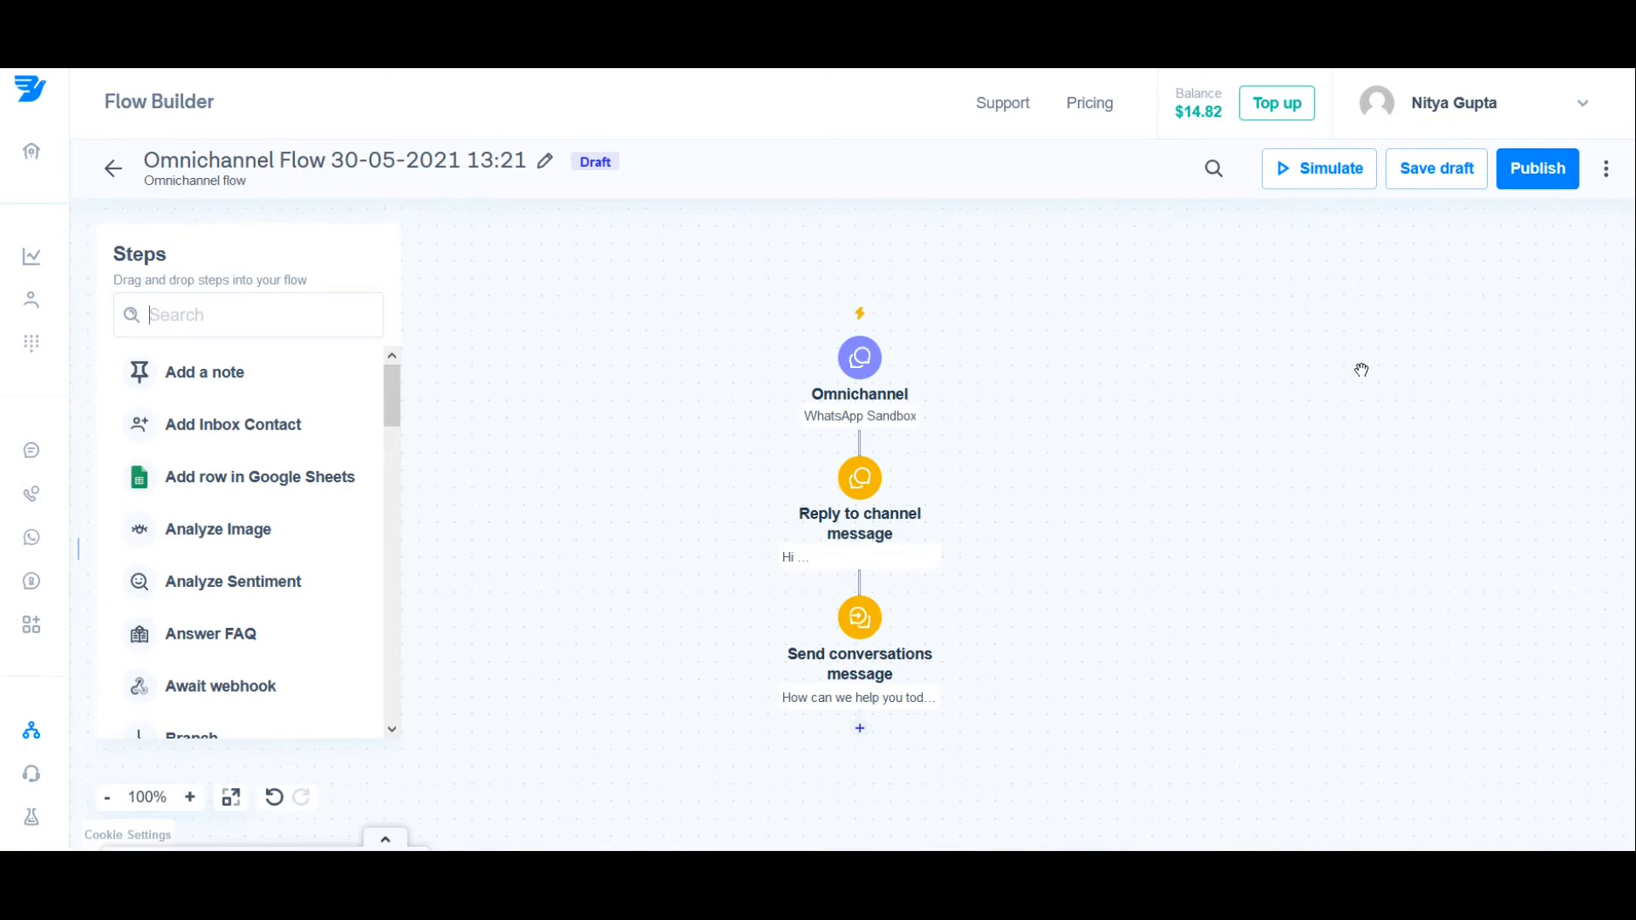
Step: Add a "Wait for a response" step after the "Send conversations message" step
{"action": "left_click_drag", "start_coordinate": [1077, 610], "coordinate": [1069, 500]}
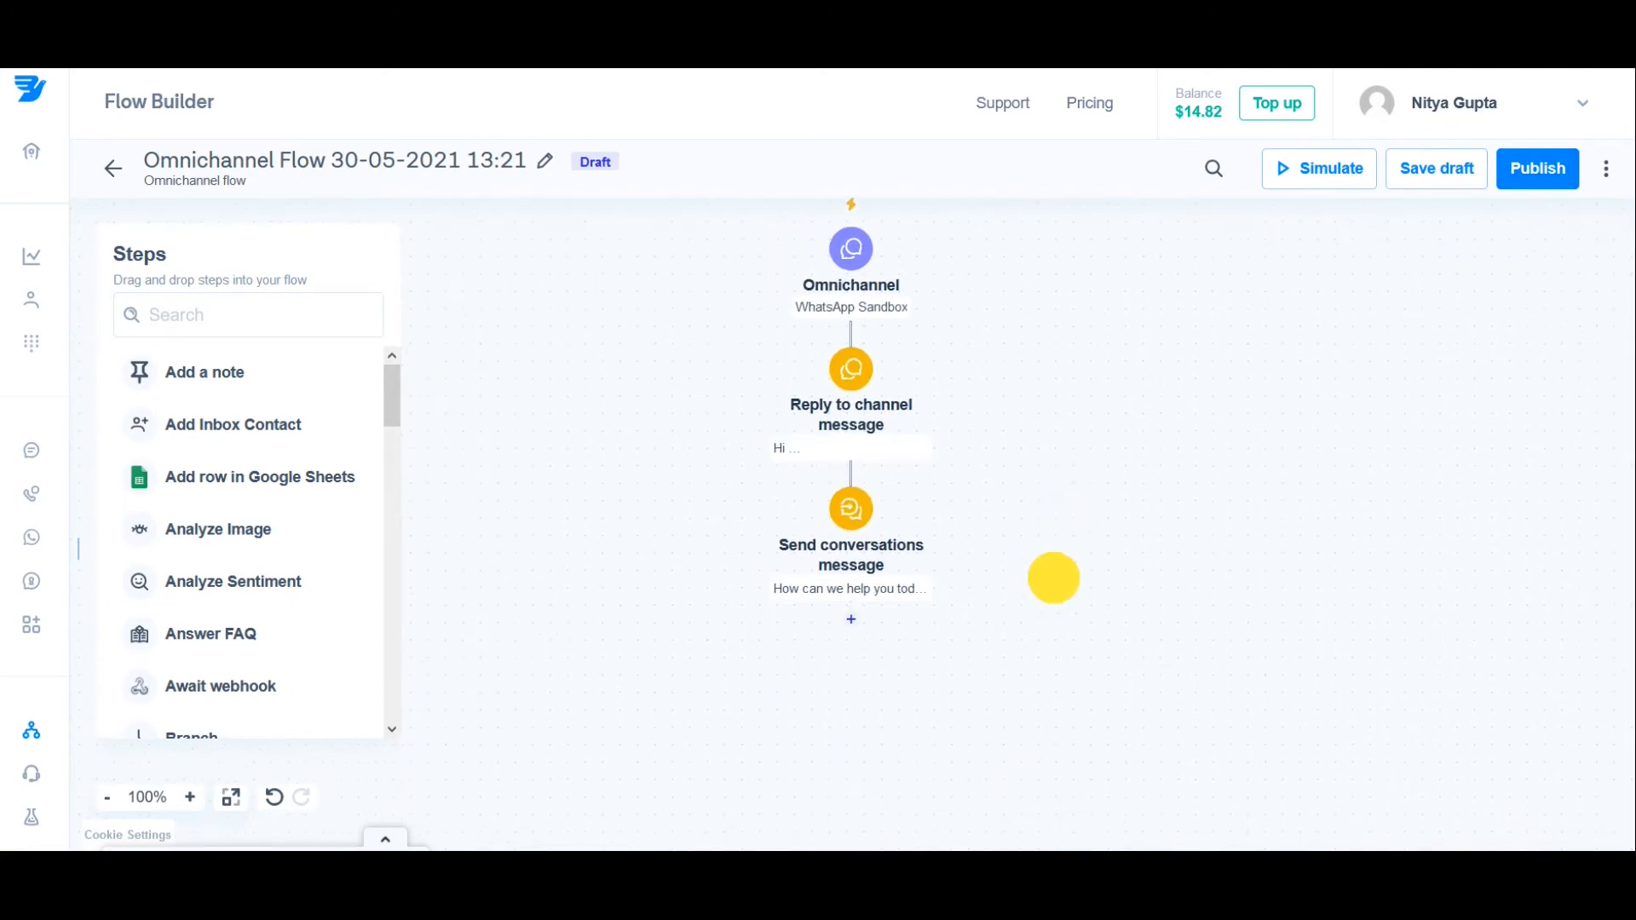
{"action": "left_click_drag", "start_coordinate": [1051, 577], "coordinate": [1051, 515]}
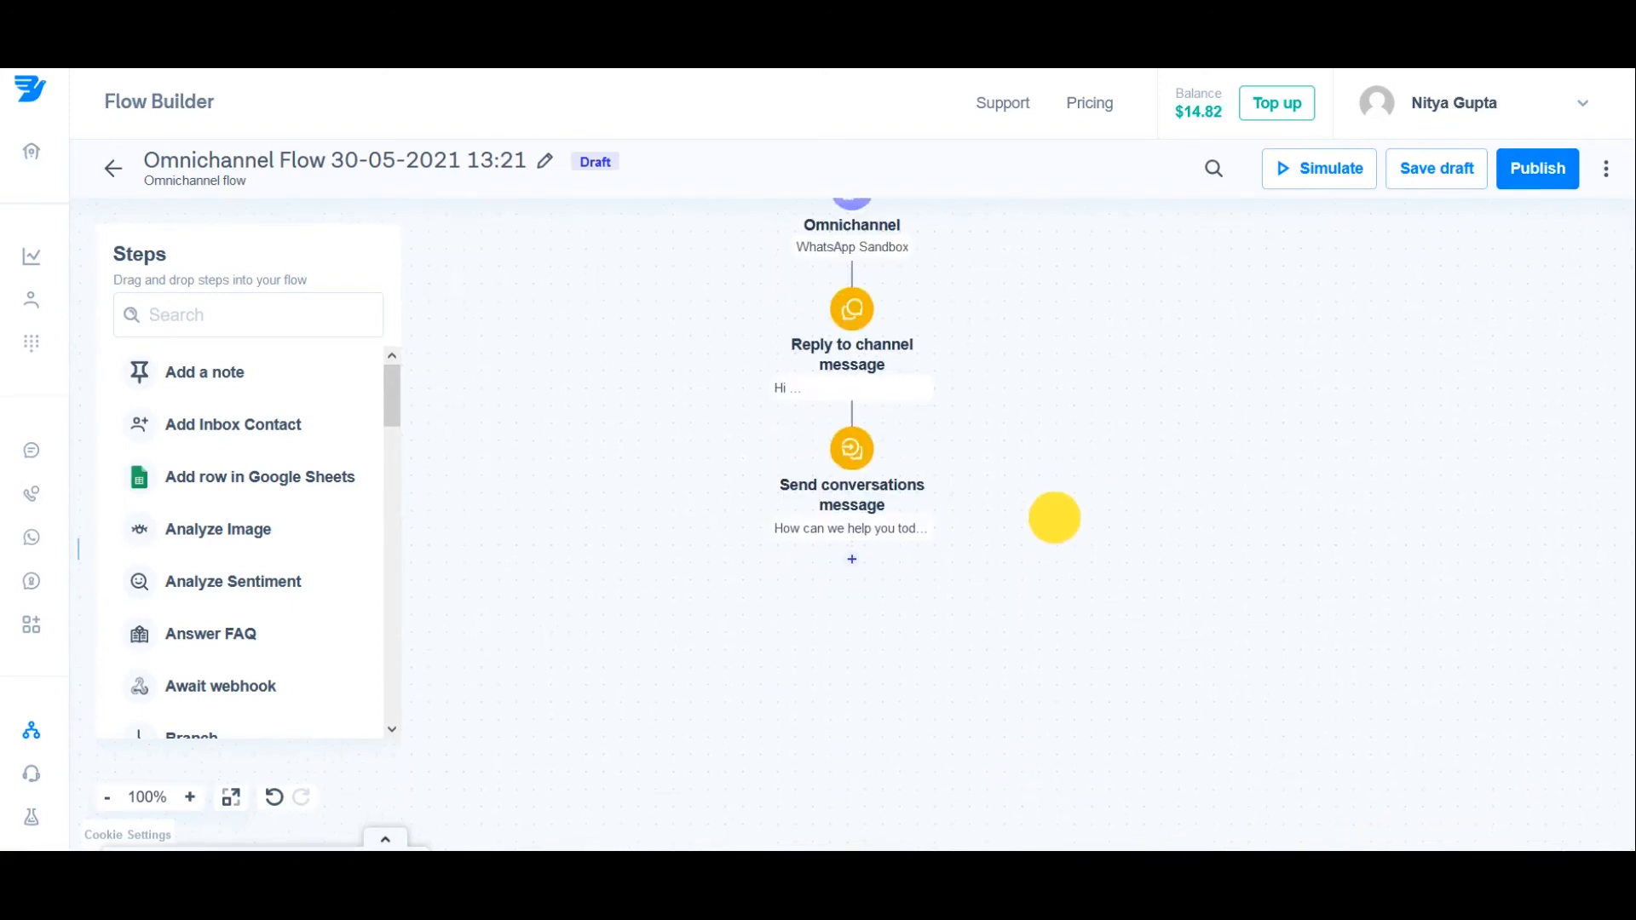
{"action": "left_click", "coordinate": [853, 564]}
{"action": "type", "text": "wait for a res"}
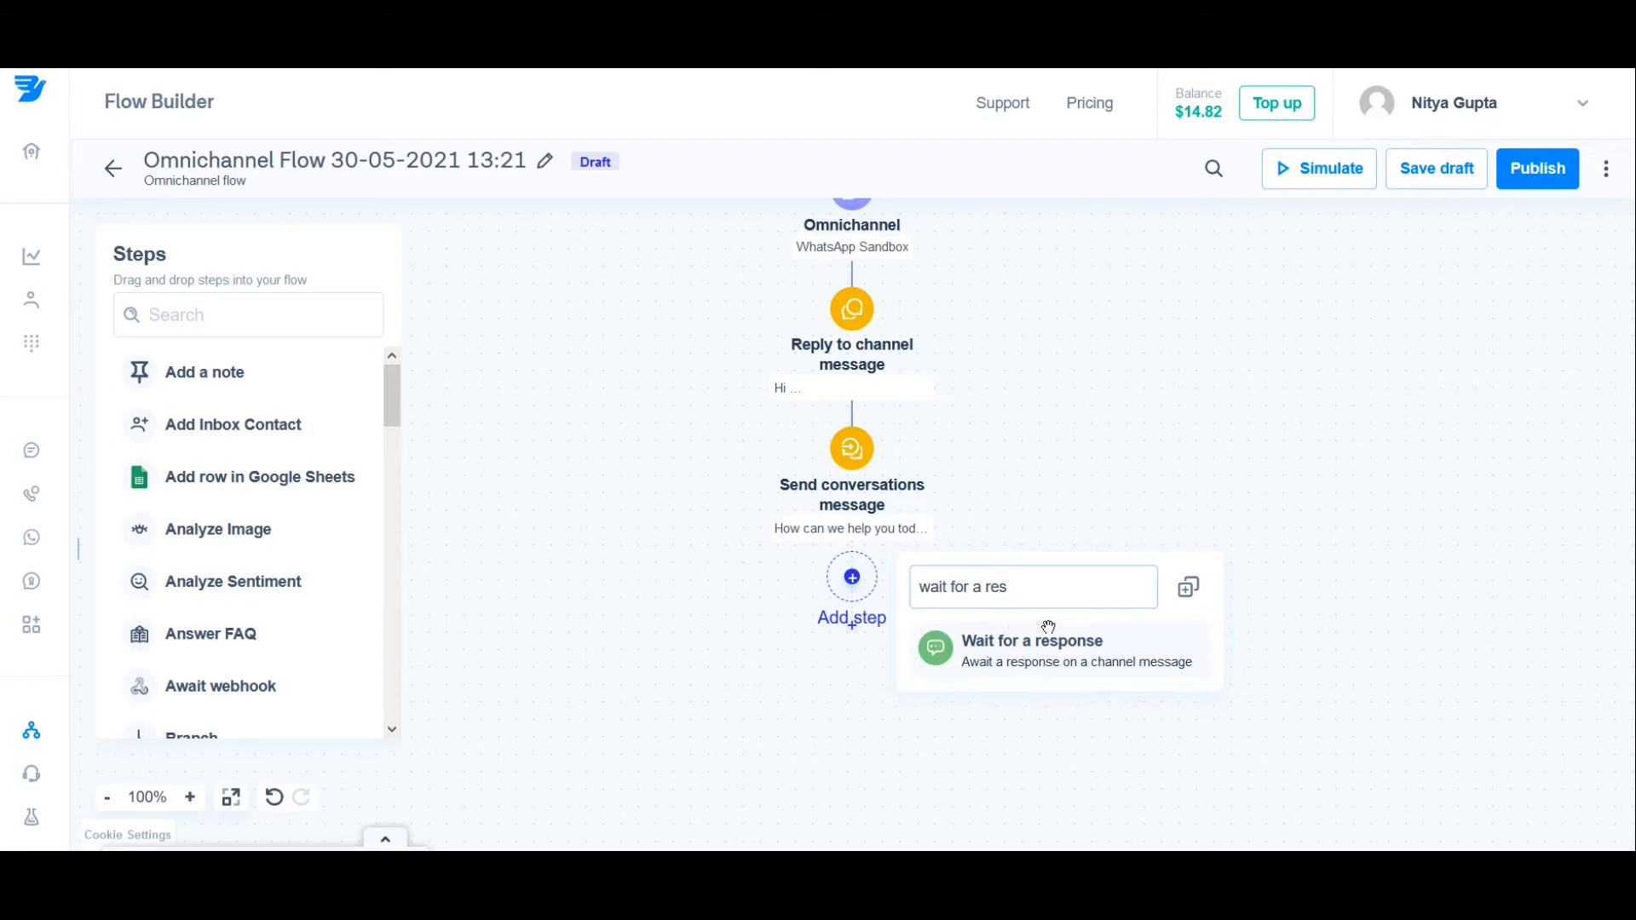
{"action": "left_click", "coordinate": [1083, 650]}
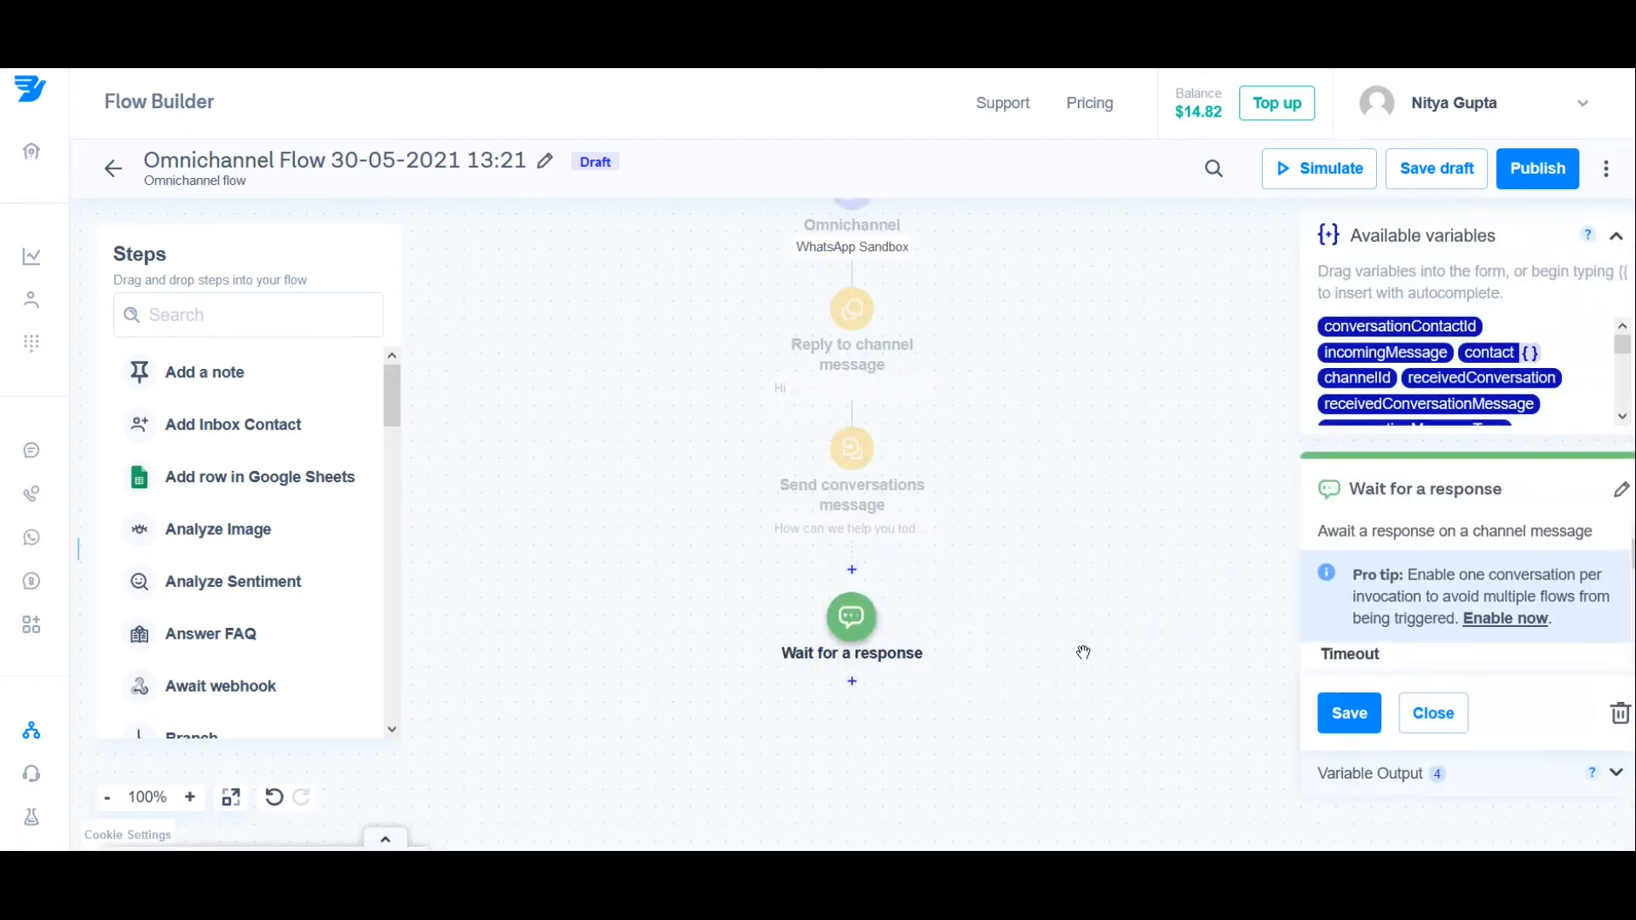
Step: Examine the timeout duration, its time units and the expired case option of the "Wait for a response" step
{"action": "scroll", "coordinate": [1550, 605], "scroll_direction": "down", "scroll_amount": 2}
{"action": "scroll", "coordinate": [1515, 613], "scroll_direction": "down", "scroll_amount": 1}
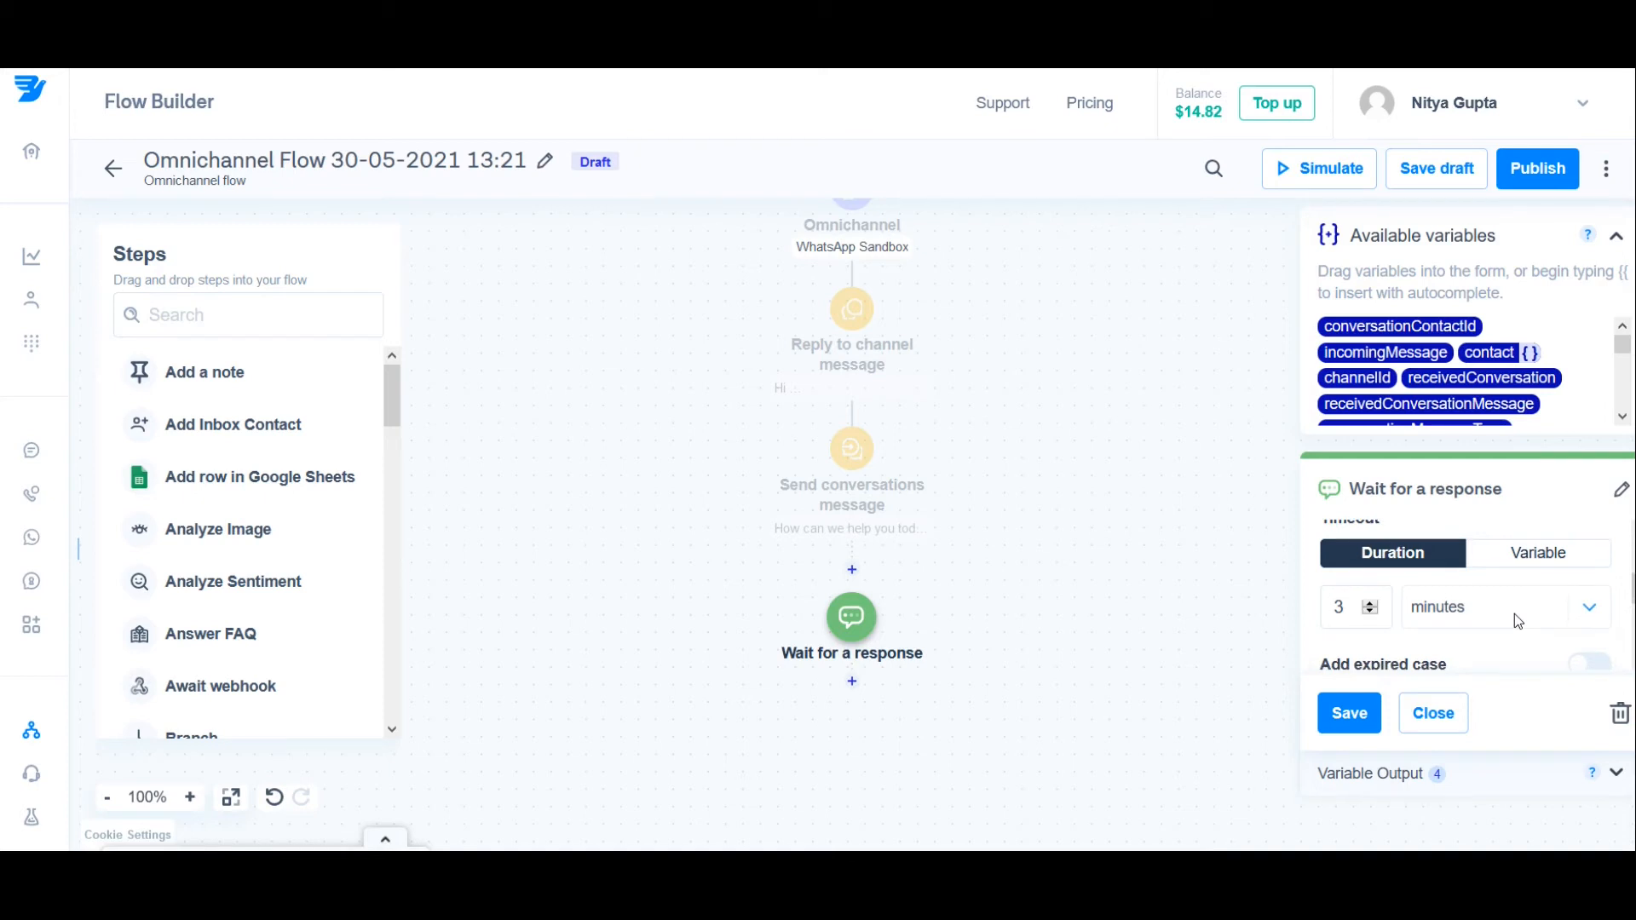
{"action": "scroll", "coordinate": [1515, 613], "scroll_direction": "up", "scroll_amount": 1}
{"action": "scroll", "coordinate": [1515, 613], "scroll_direction": "up", "scroll_amount": 2}
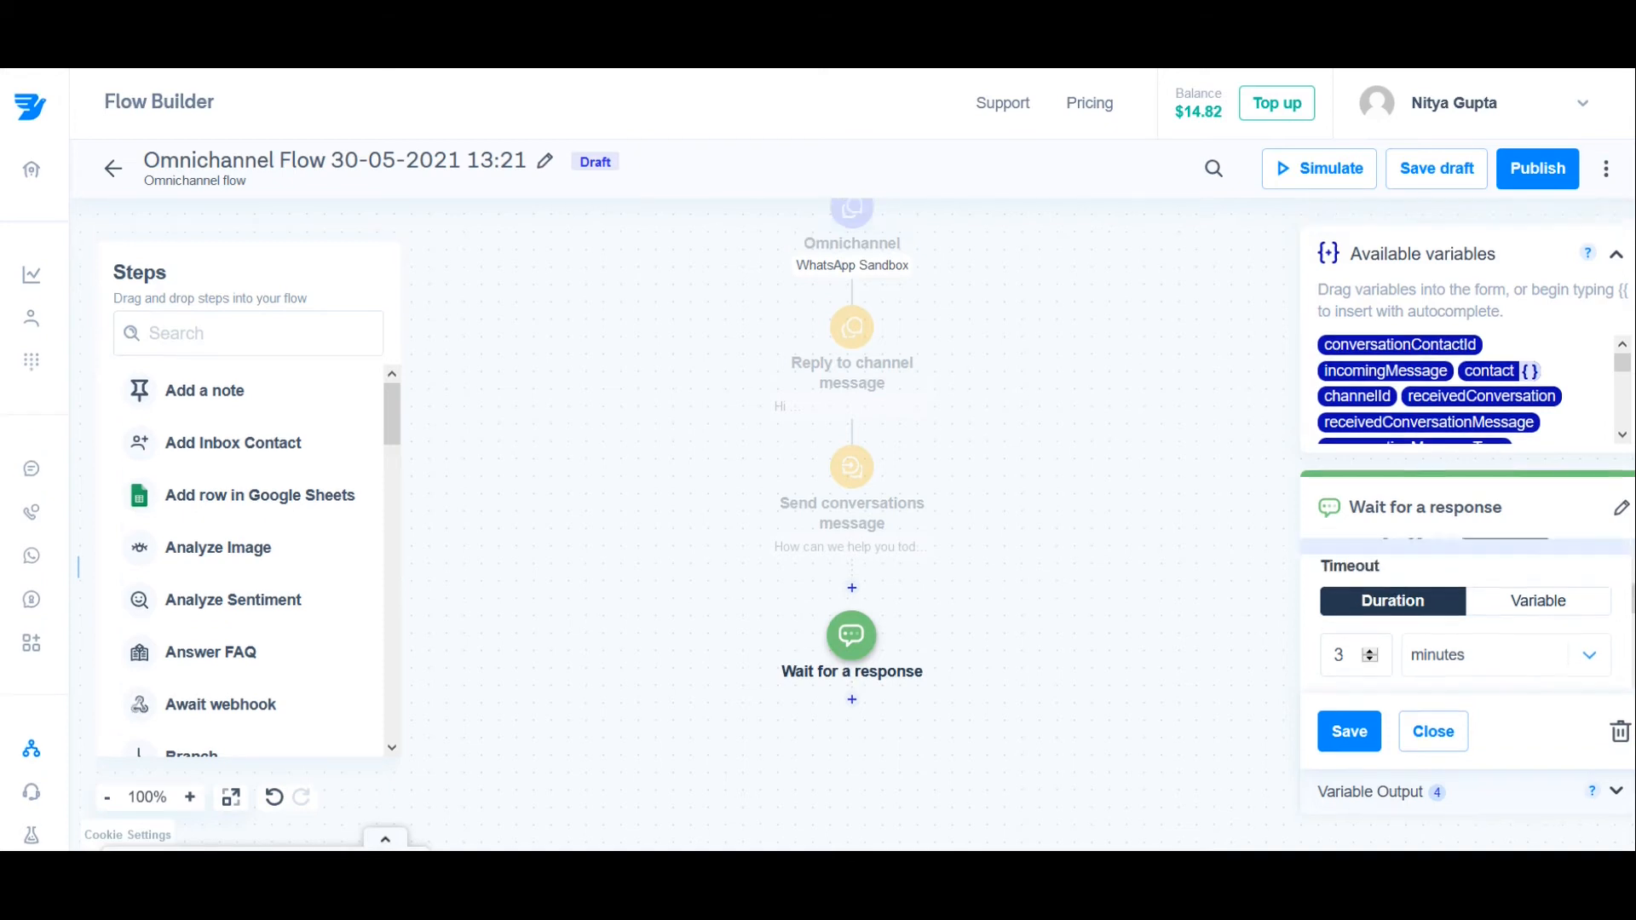
{"action": "left_click", "coordinate": [1492, 661]}
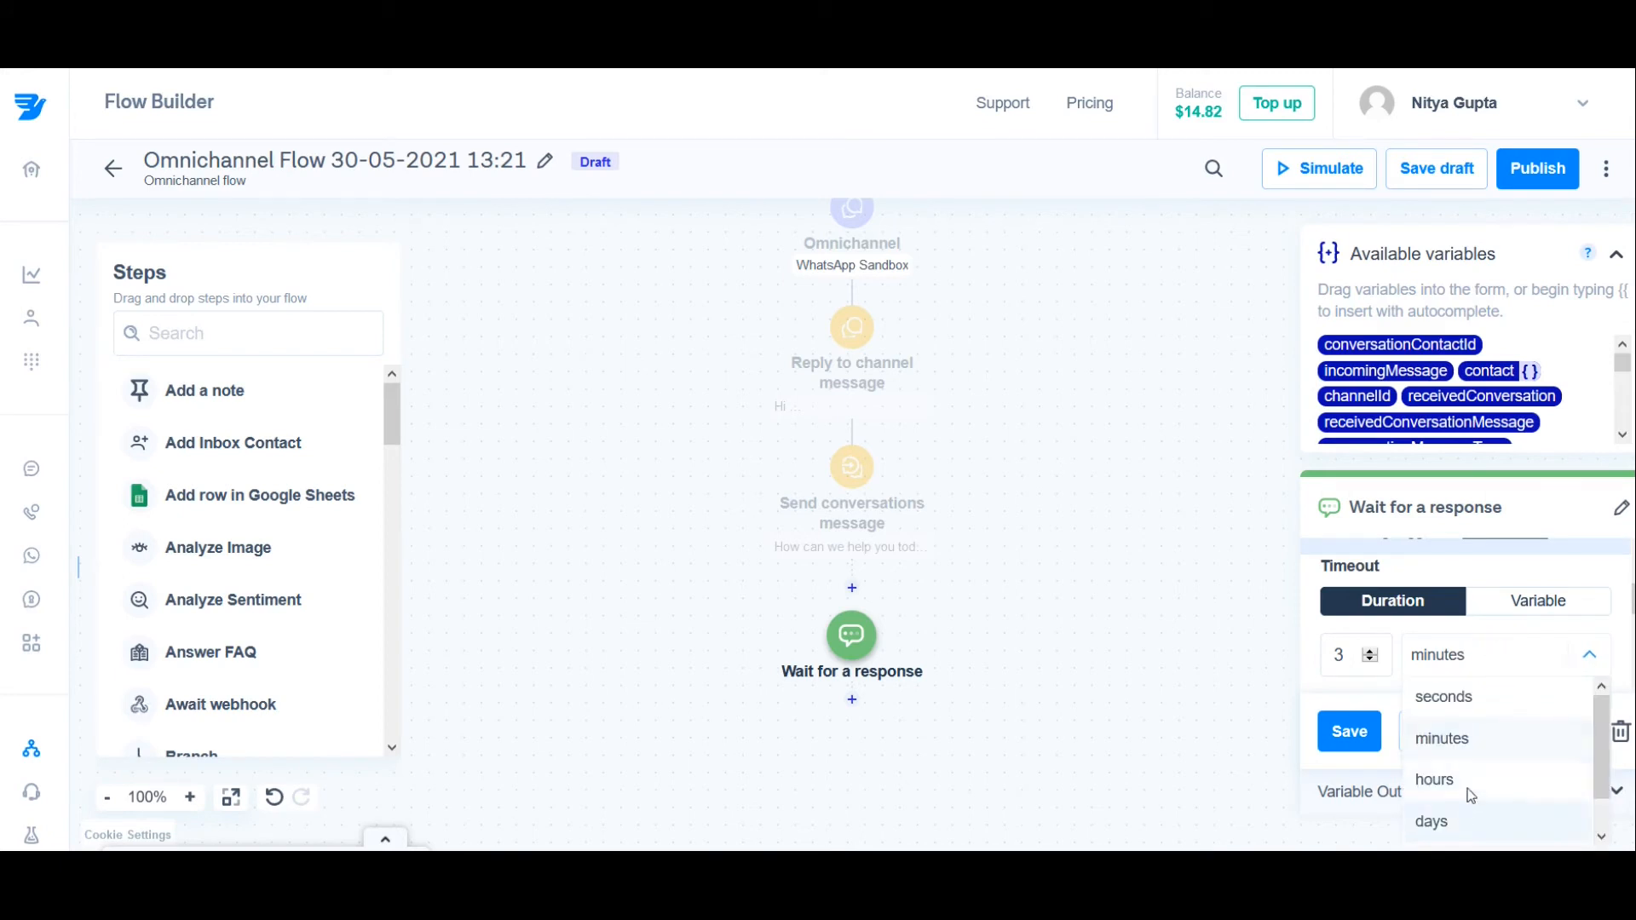
{"action": "left_click", "coordinate": [1485, 656]}
{"action": "scroll", "coordinate": [1484, 656], "scroll_direction": "down", "scroll_amount": 1}
{"action": "scroll", "coordinate": [1486, 662], "scroll_direction": "down", "scroll_amount": 2}
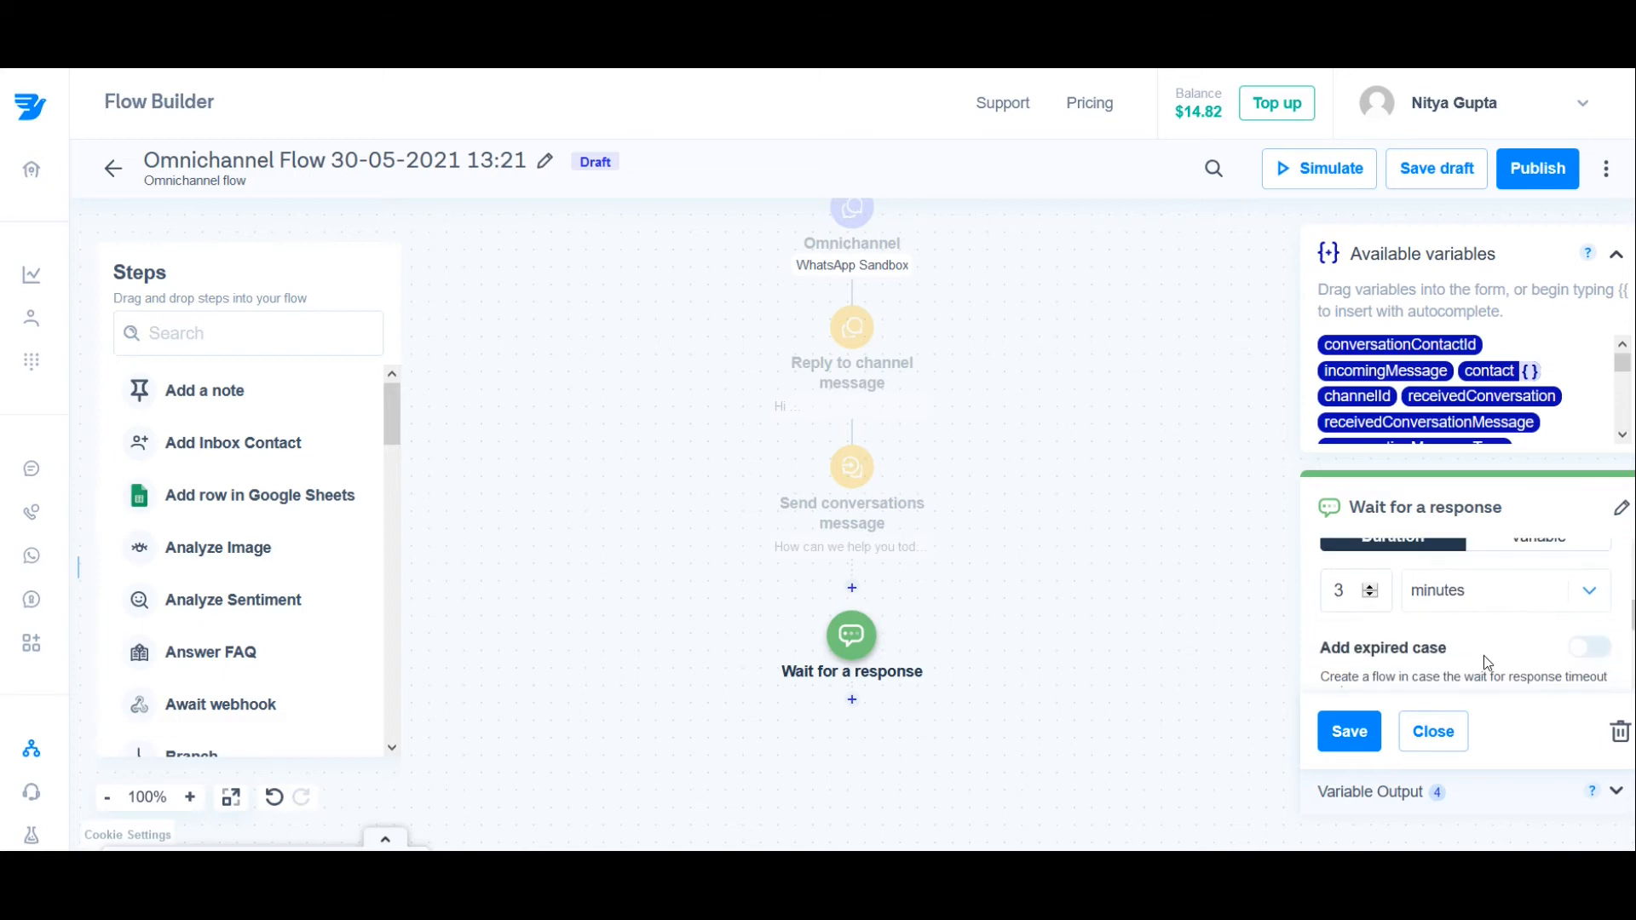
Step: Turn on the expired case for the "Wait for a response" step to split it into Replied and Not replied branches
{"action": "triple_click", "coordinate": [1386, 610]}
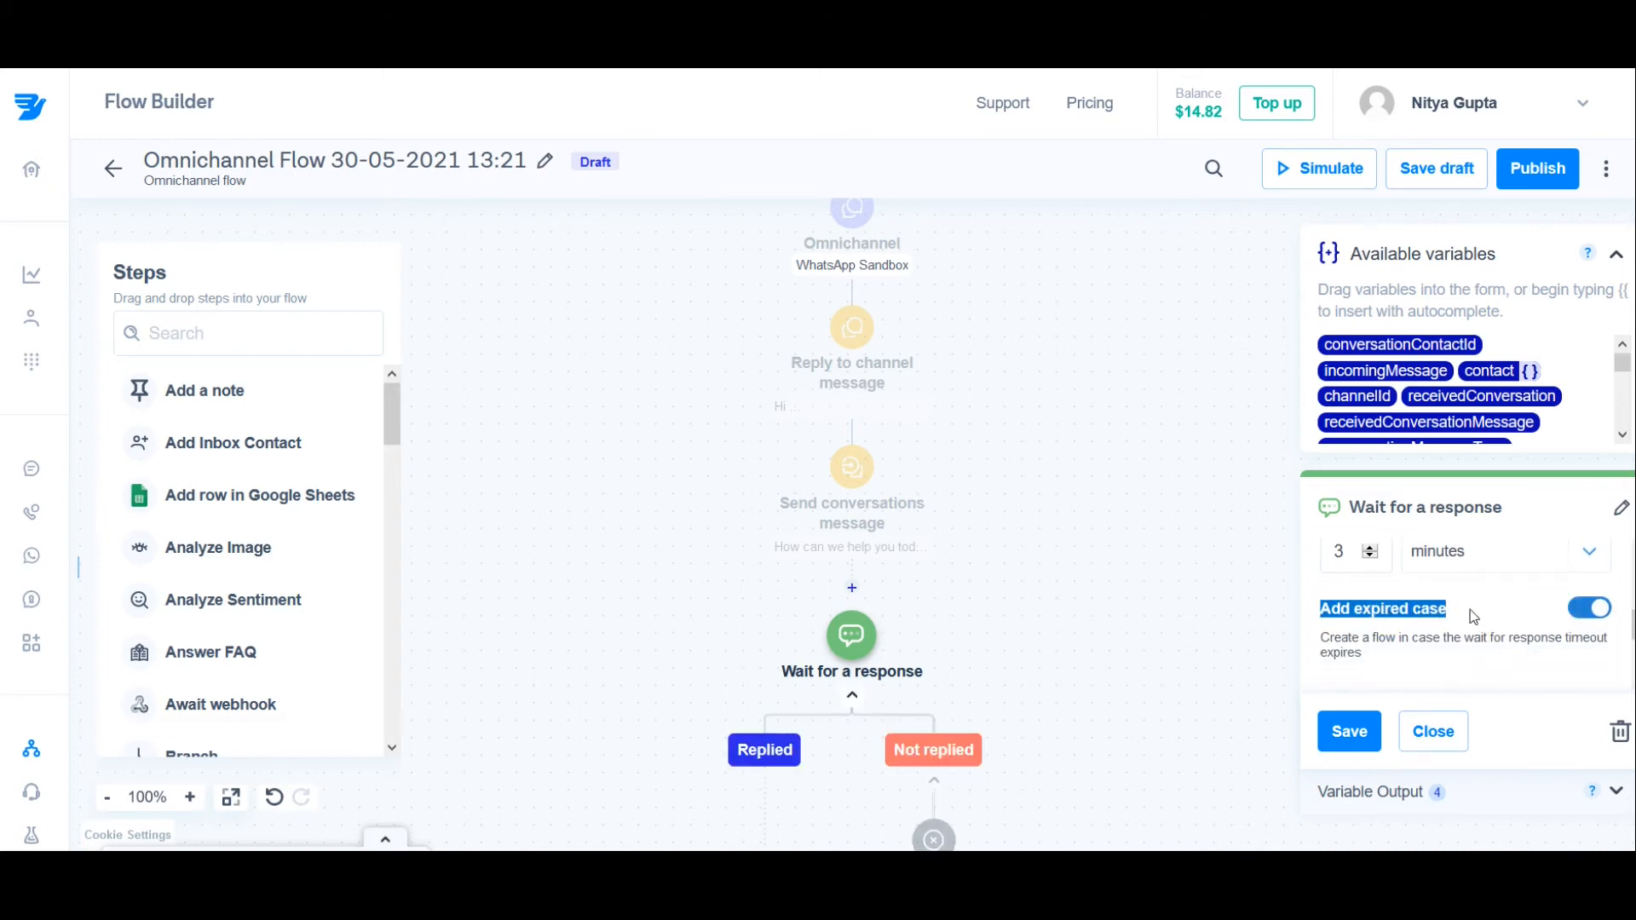
{"action": "left_click", "coordinate": [1412, 612]}
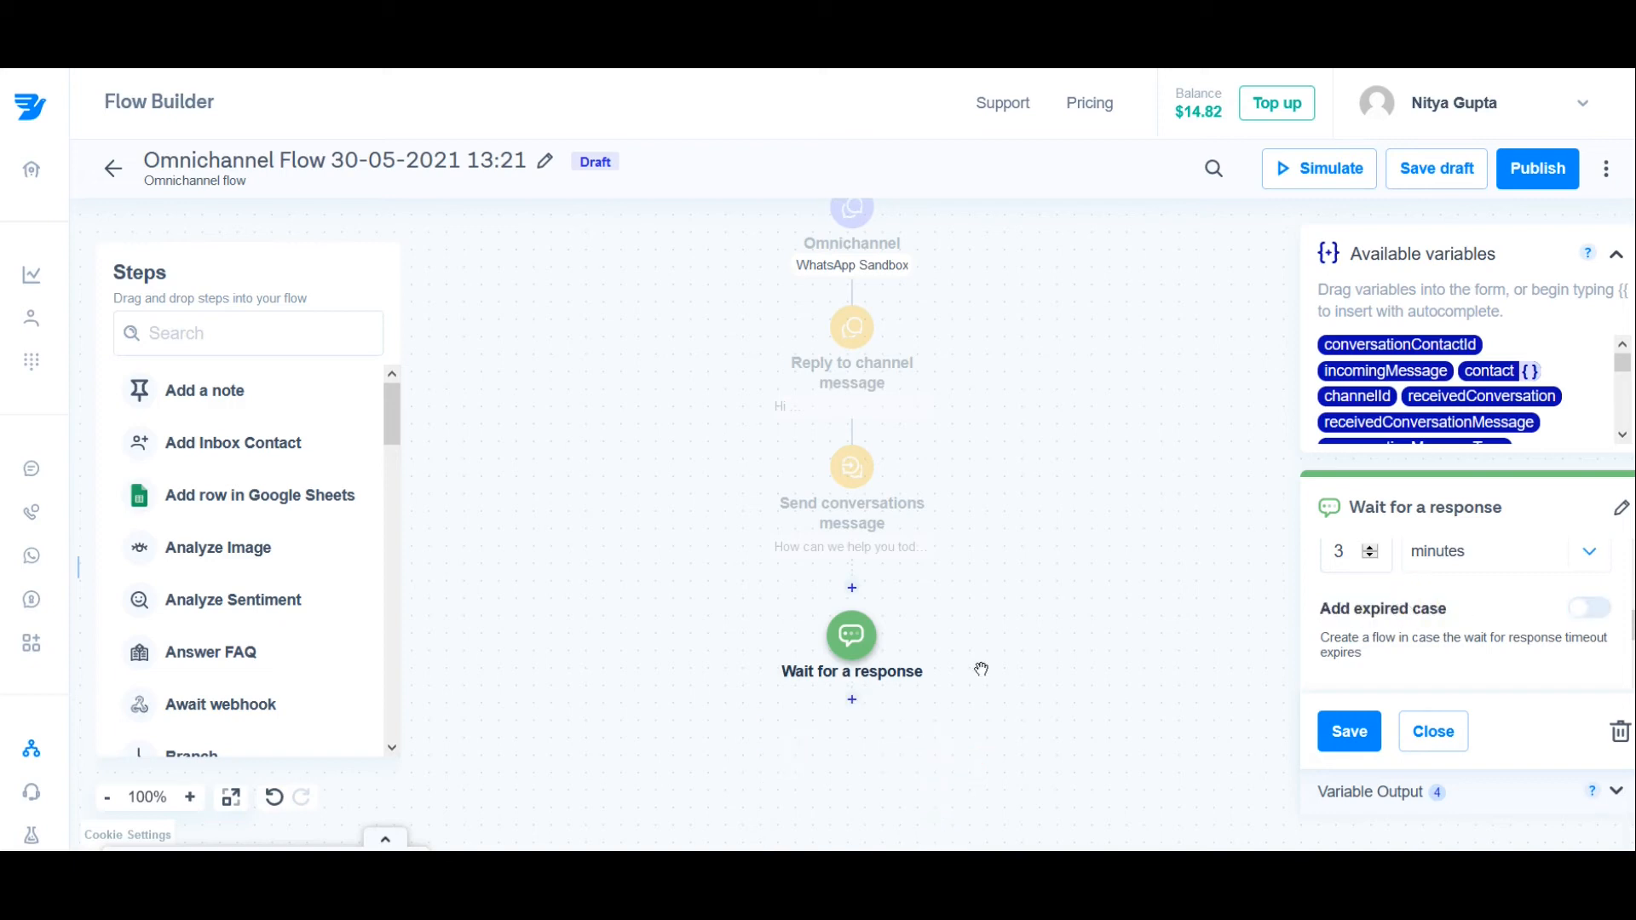
{"action": "left_click", "coordinate": [1490, 616]}
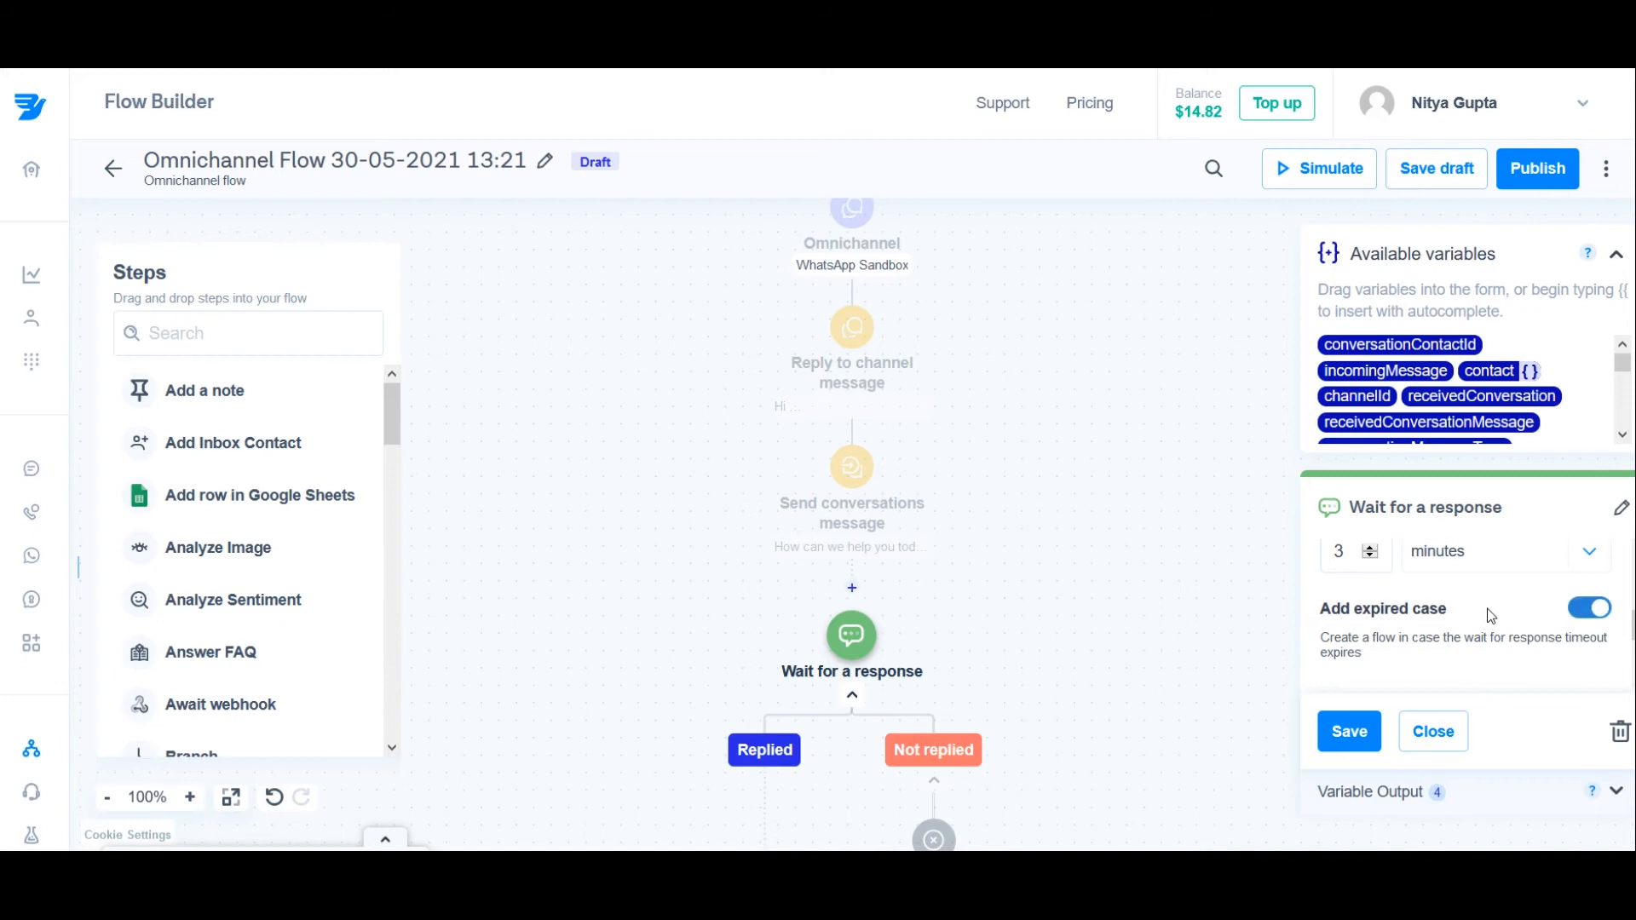
{"action": "left_click_drag", "start_coordinate": [1121, 650], "coordinate": [1113, 482]}
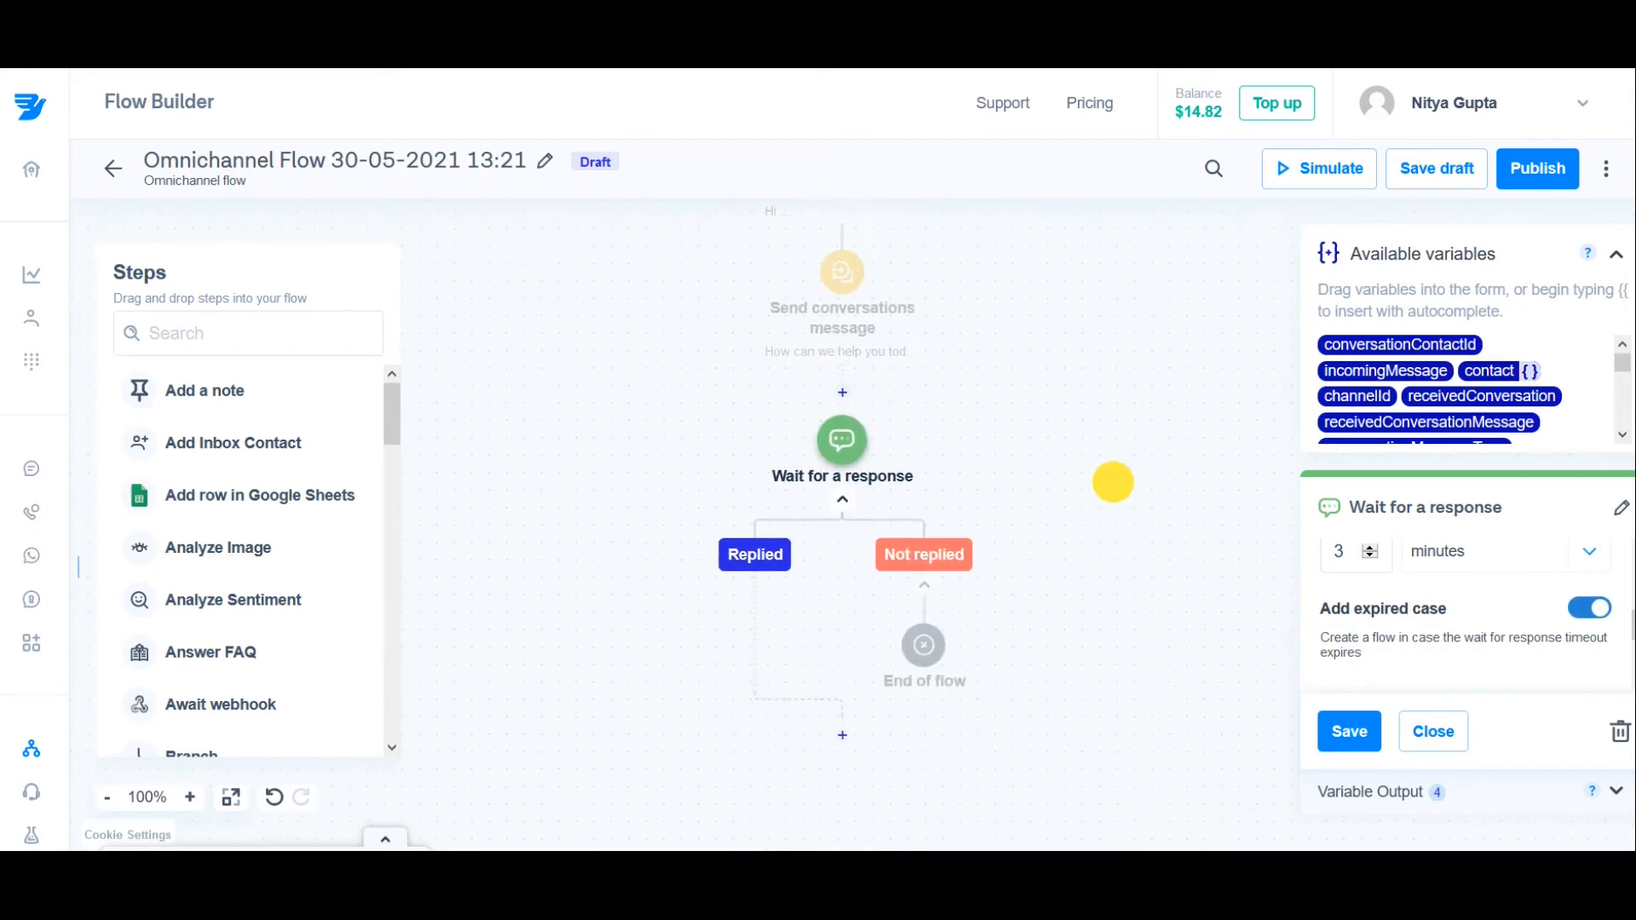
{"action": "left_click_drag", "start_coordinate": [1096, 618], "coordinate": [1102, 549]}
{"action": "mouse_move", "coordinate": [777, 607]}
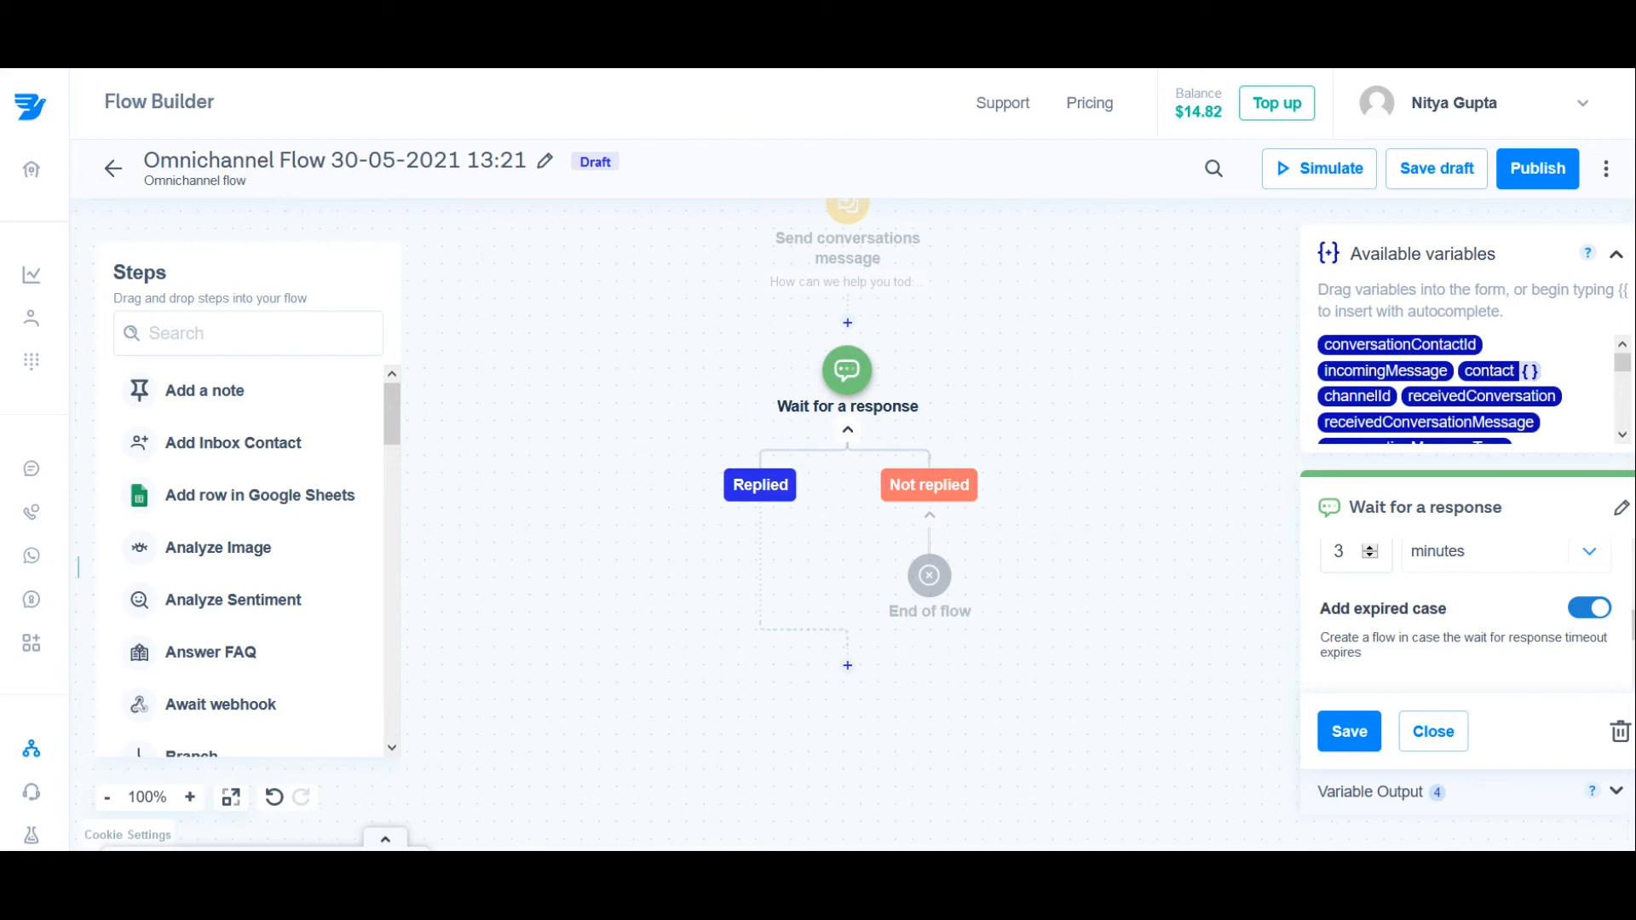
Step: Name the response variable of the "Wait for a response" step UserInput, and save the flow as a draft
{"action": "scroll", "coordinate": [818, 460], "scroll_direction": "down", "scroll_amount": 2}
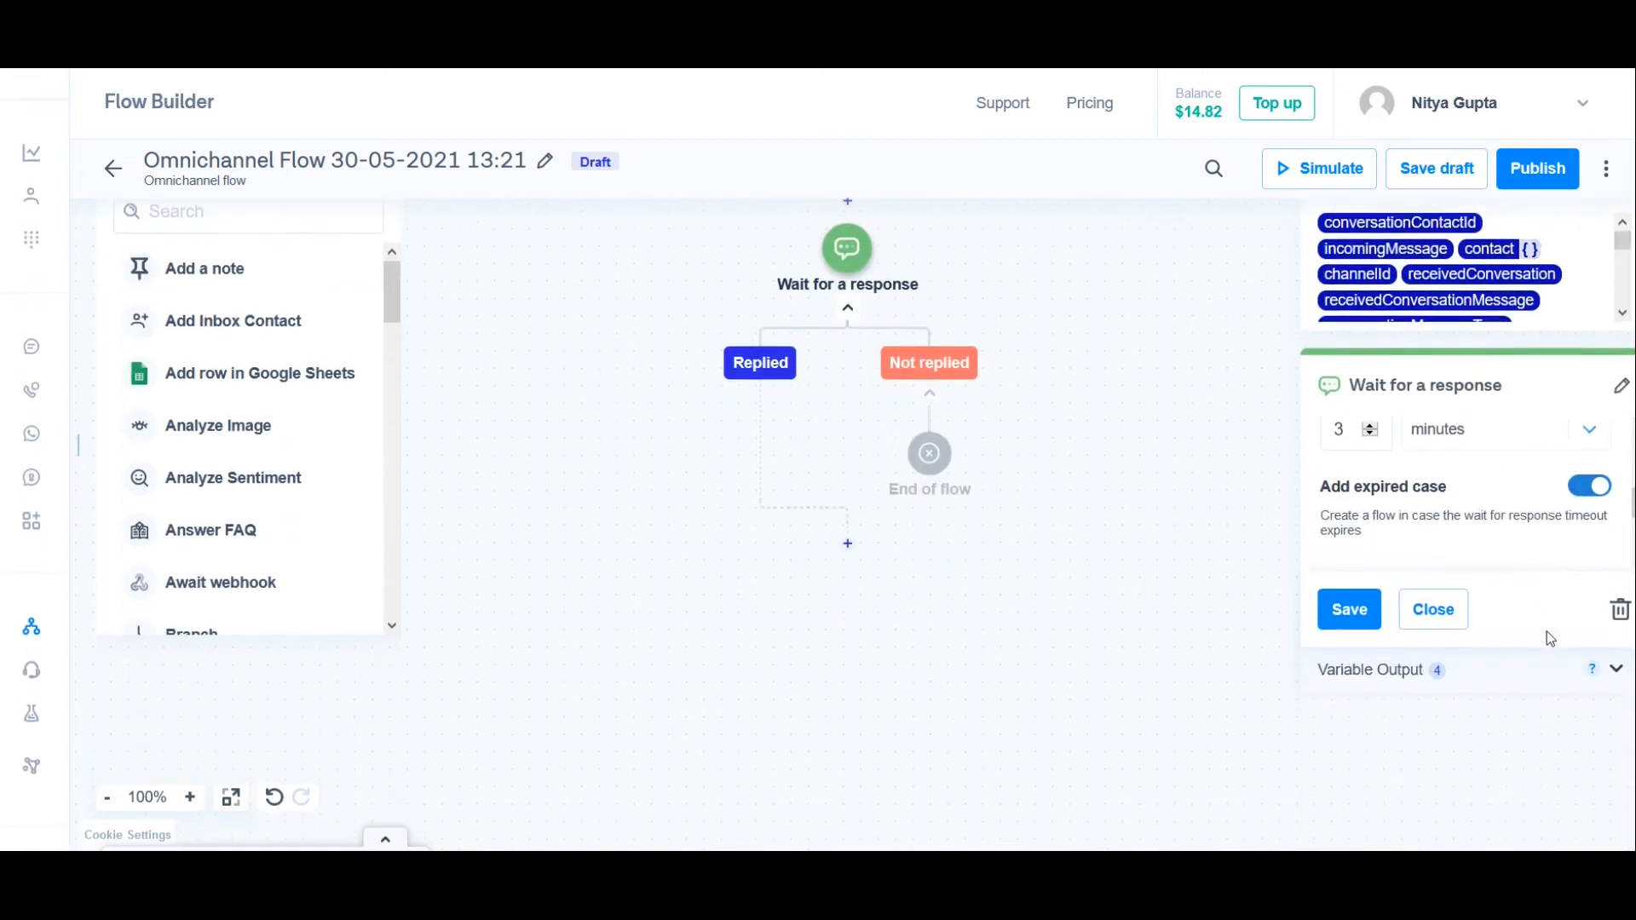
{"action": "scroll", "coordinate": [1481, 483], "scroll_direction": "down", "scroll_amount": 2}
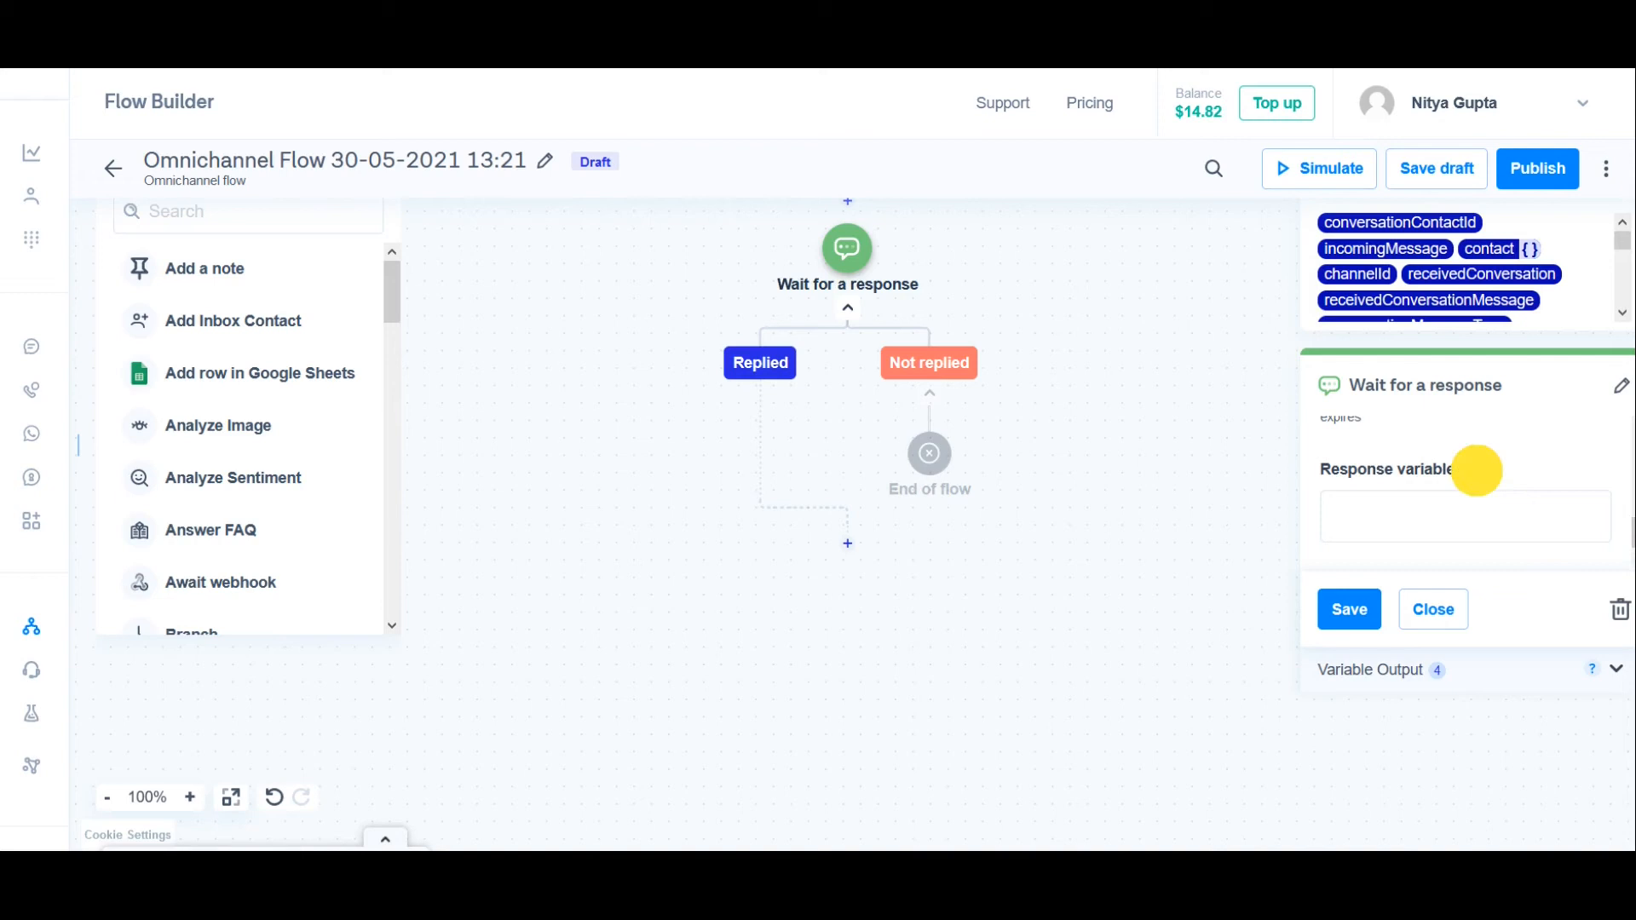
{"action": "triple_click", "coordinate": [1481, 475]}
{"action": "left_click", "coordinate": [1469, 520]}
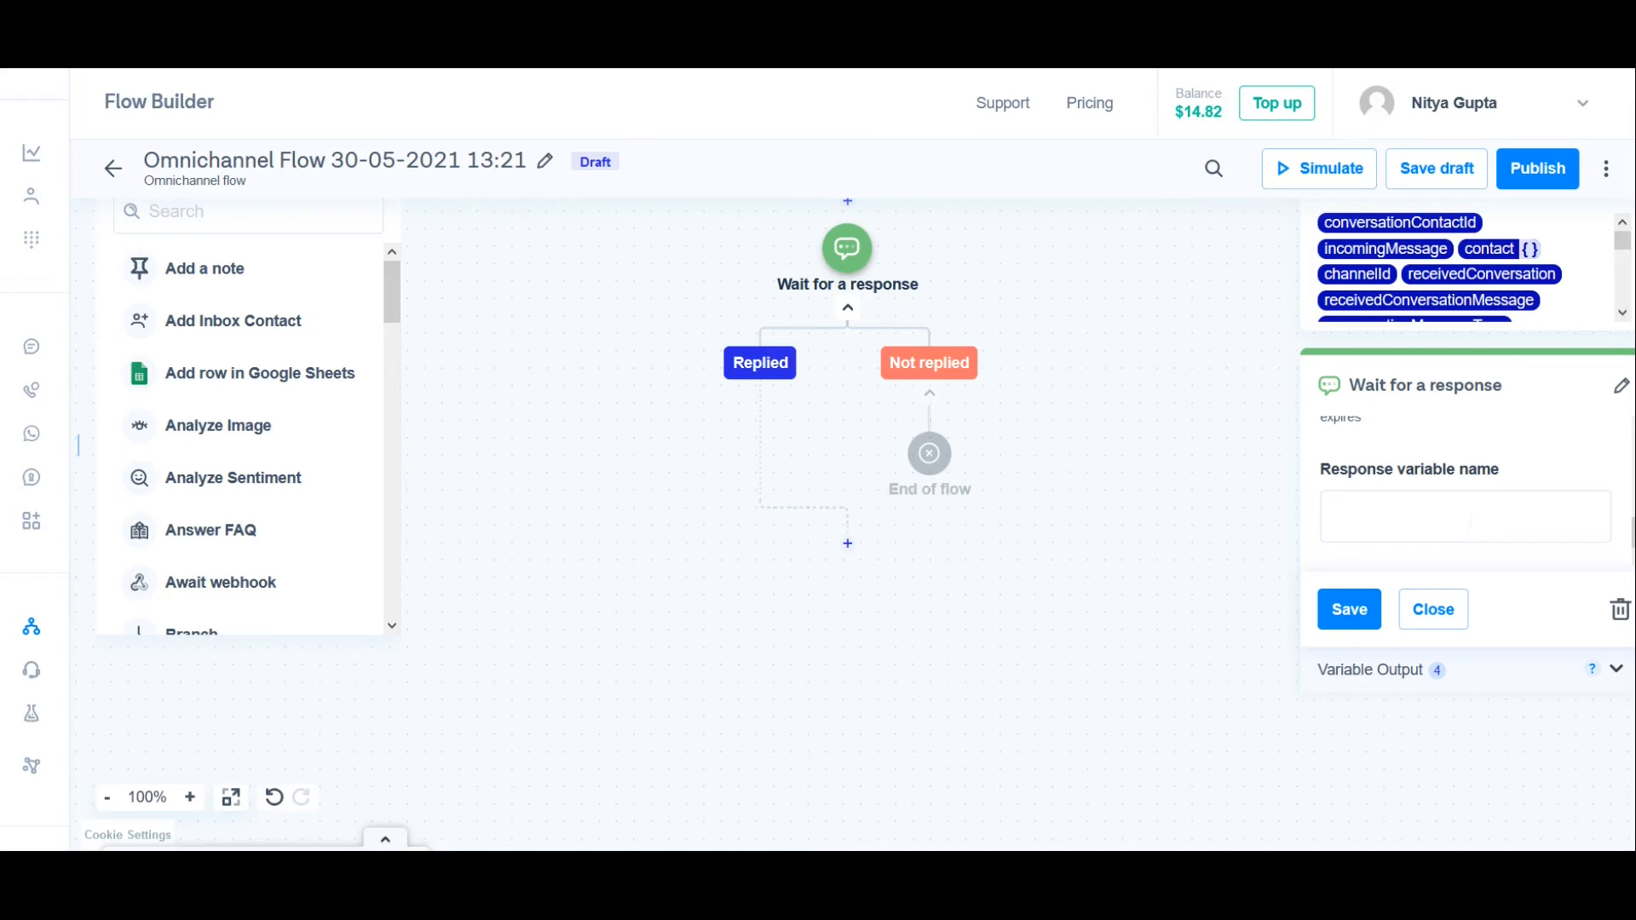
{"action": "type", "text": "UserInput"}
{"action": "left_click", "coordinate": [1503, 562]}
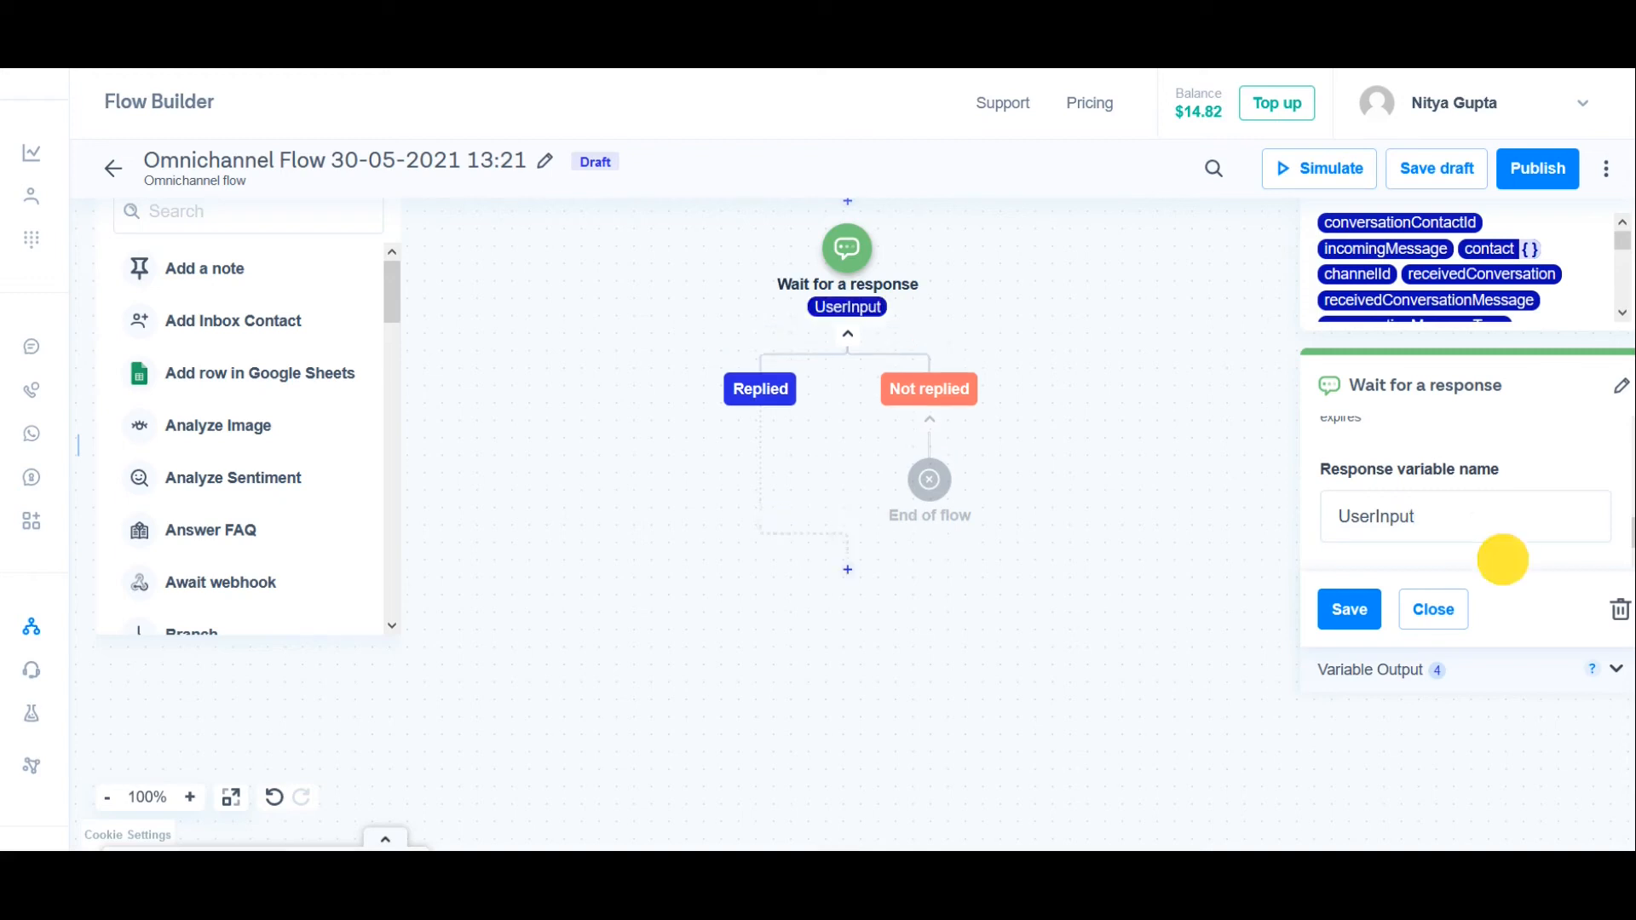
{"action": "left_click", "coordinate": [1350, 610]}
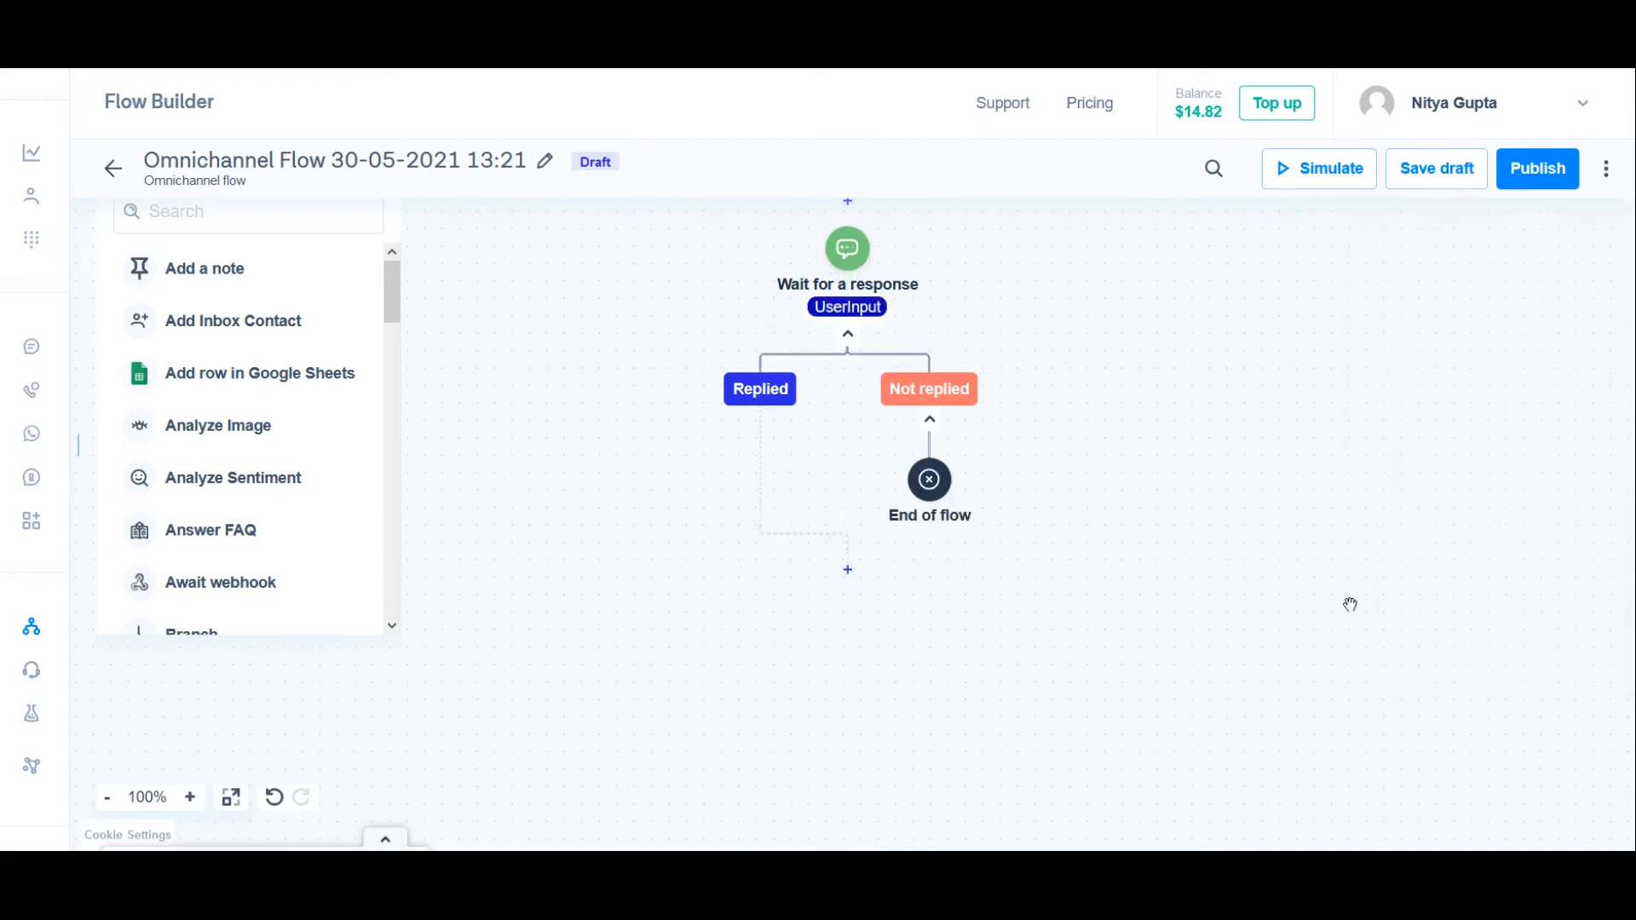
{"action": "left_click", "coordinate": [1436, 169]}
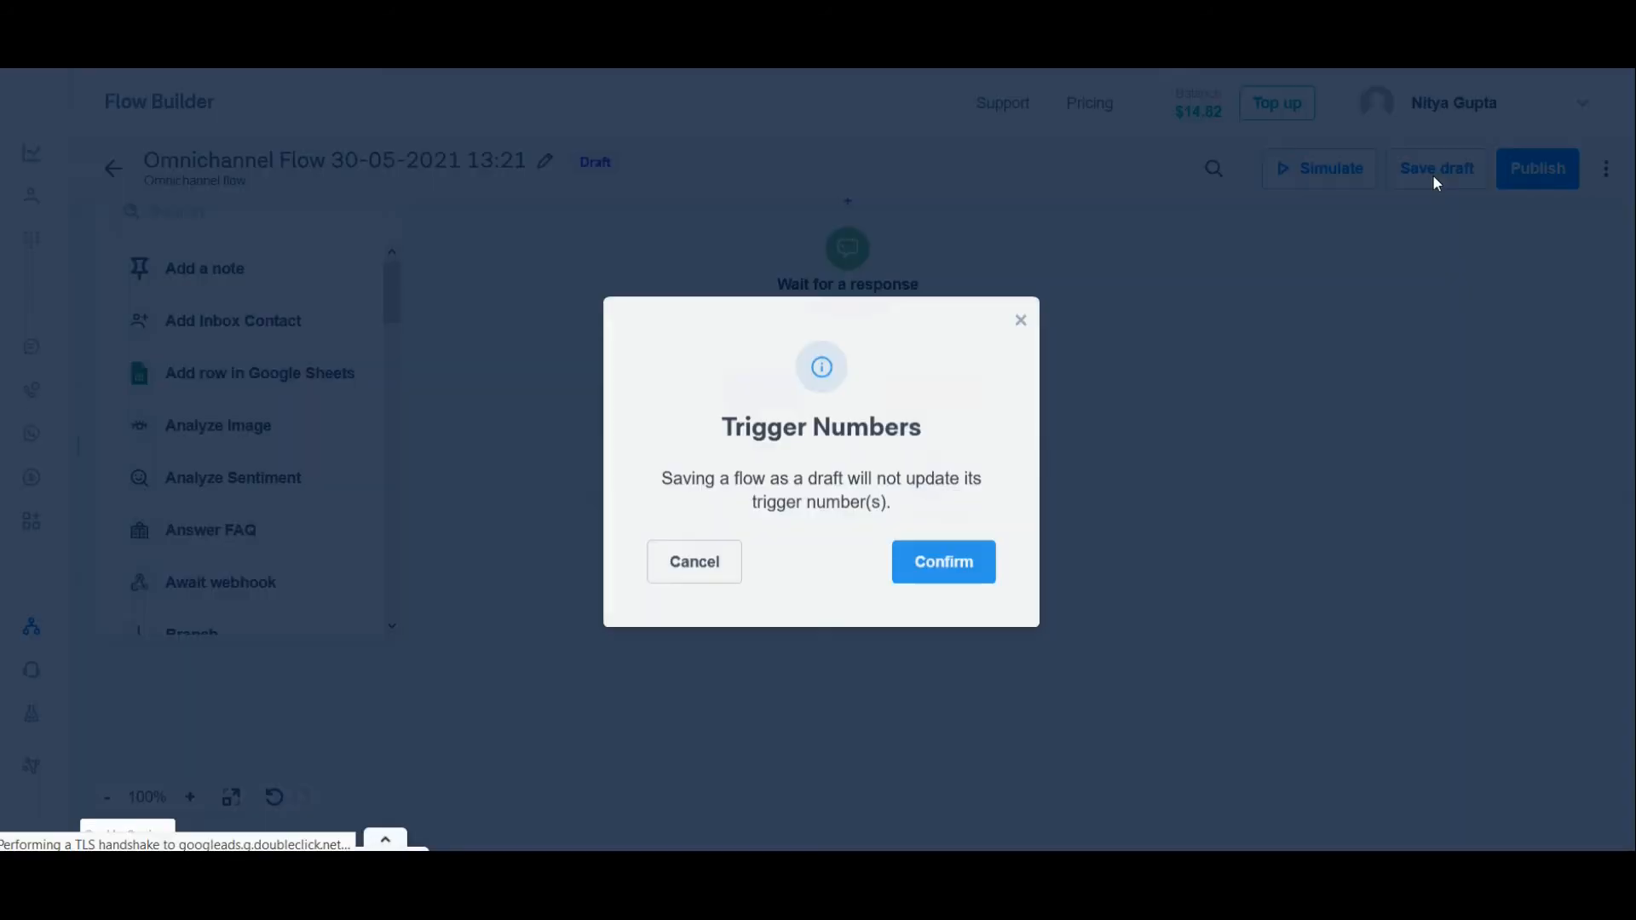
{"action": "left_click", "coordinate": [943, 559]}
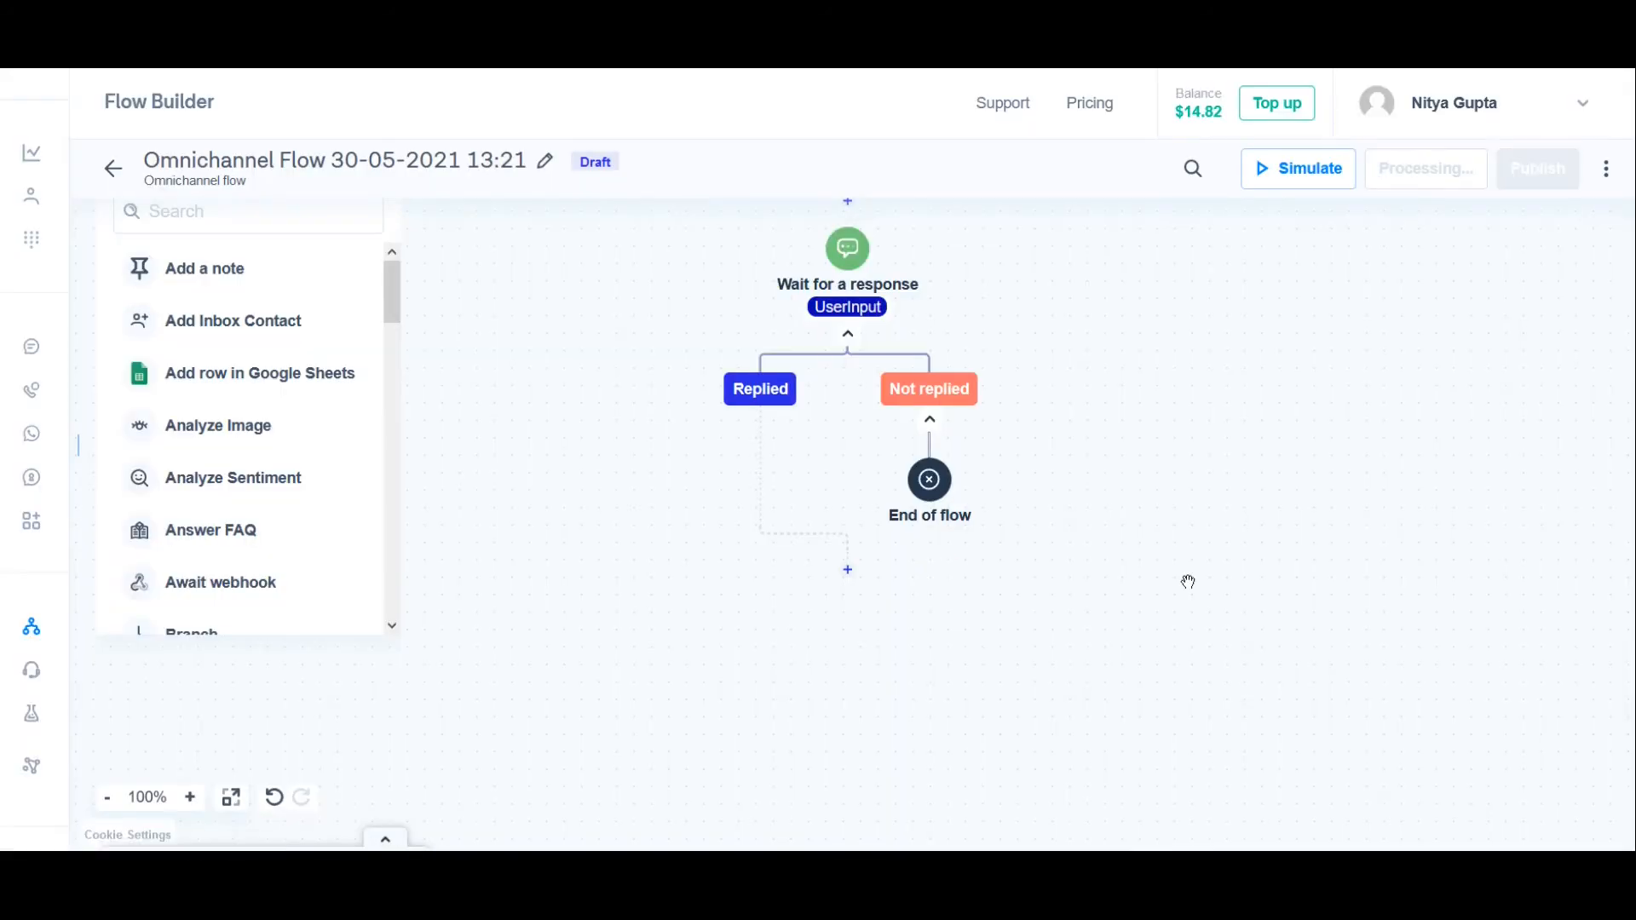
Step: Add a "Send conversations message" step under the Not replied branch, addressed by the conversationId variable as Conversation ID
{"action": "mouse_move", "coordinate": [931, 447]}
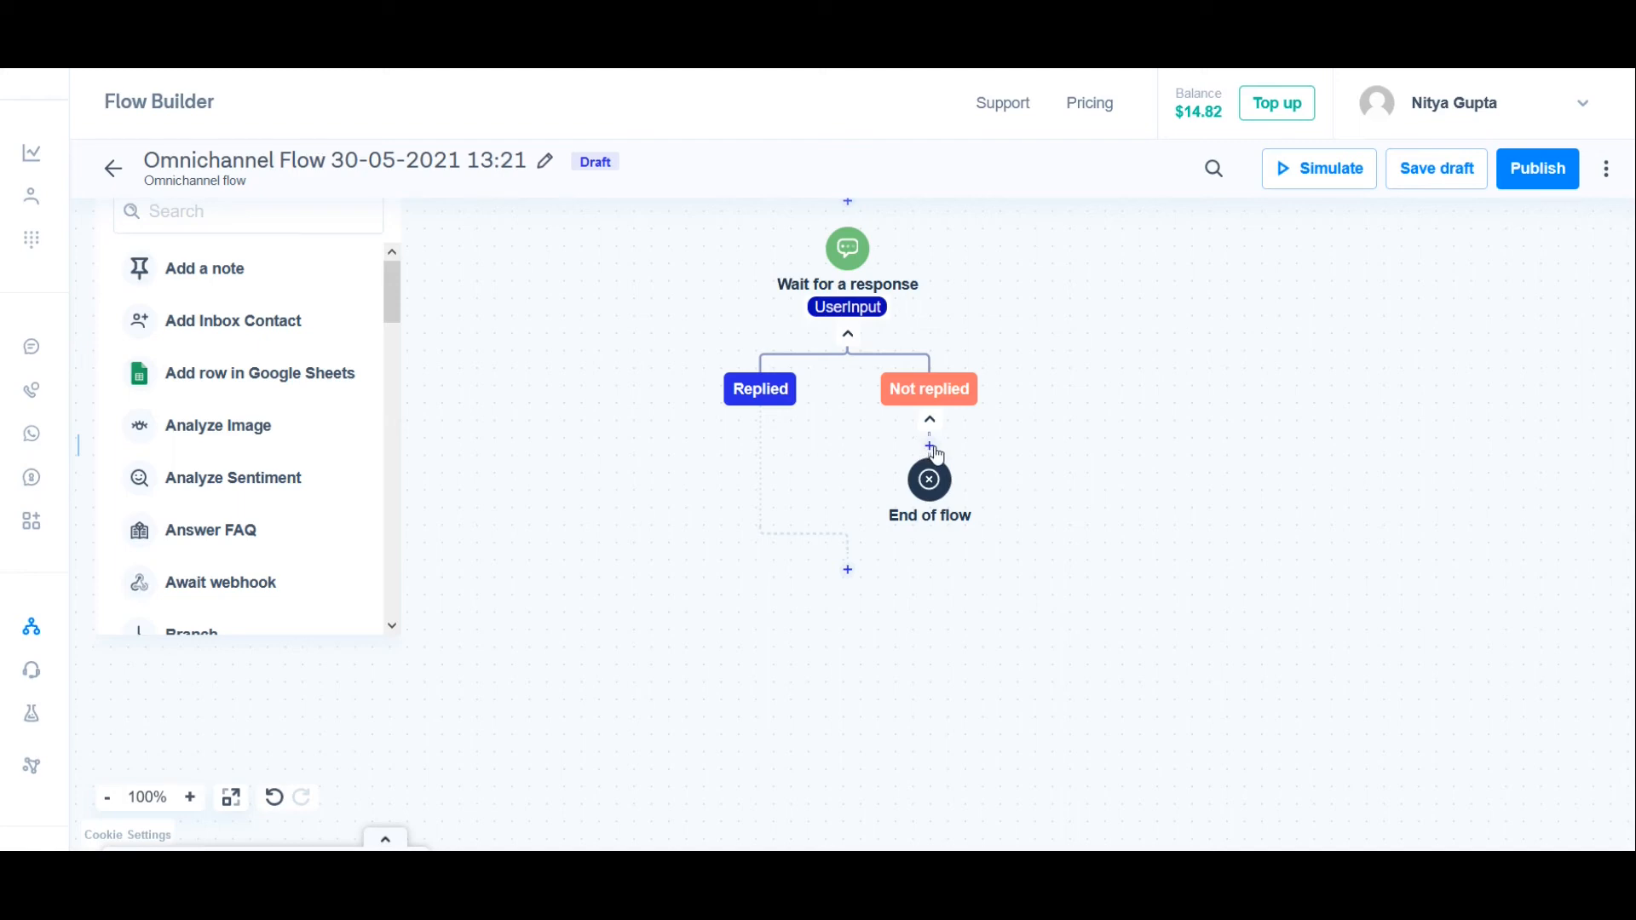
{"action": "left_click", "coordinate": [932, 448]}
{"action": "type", "text": "send"}
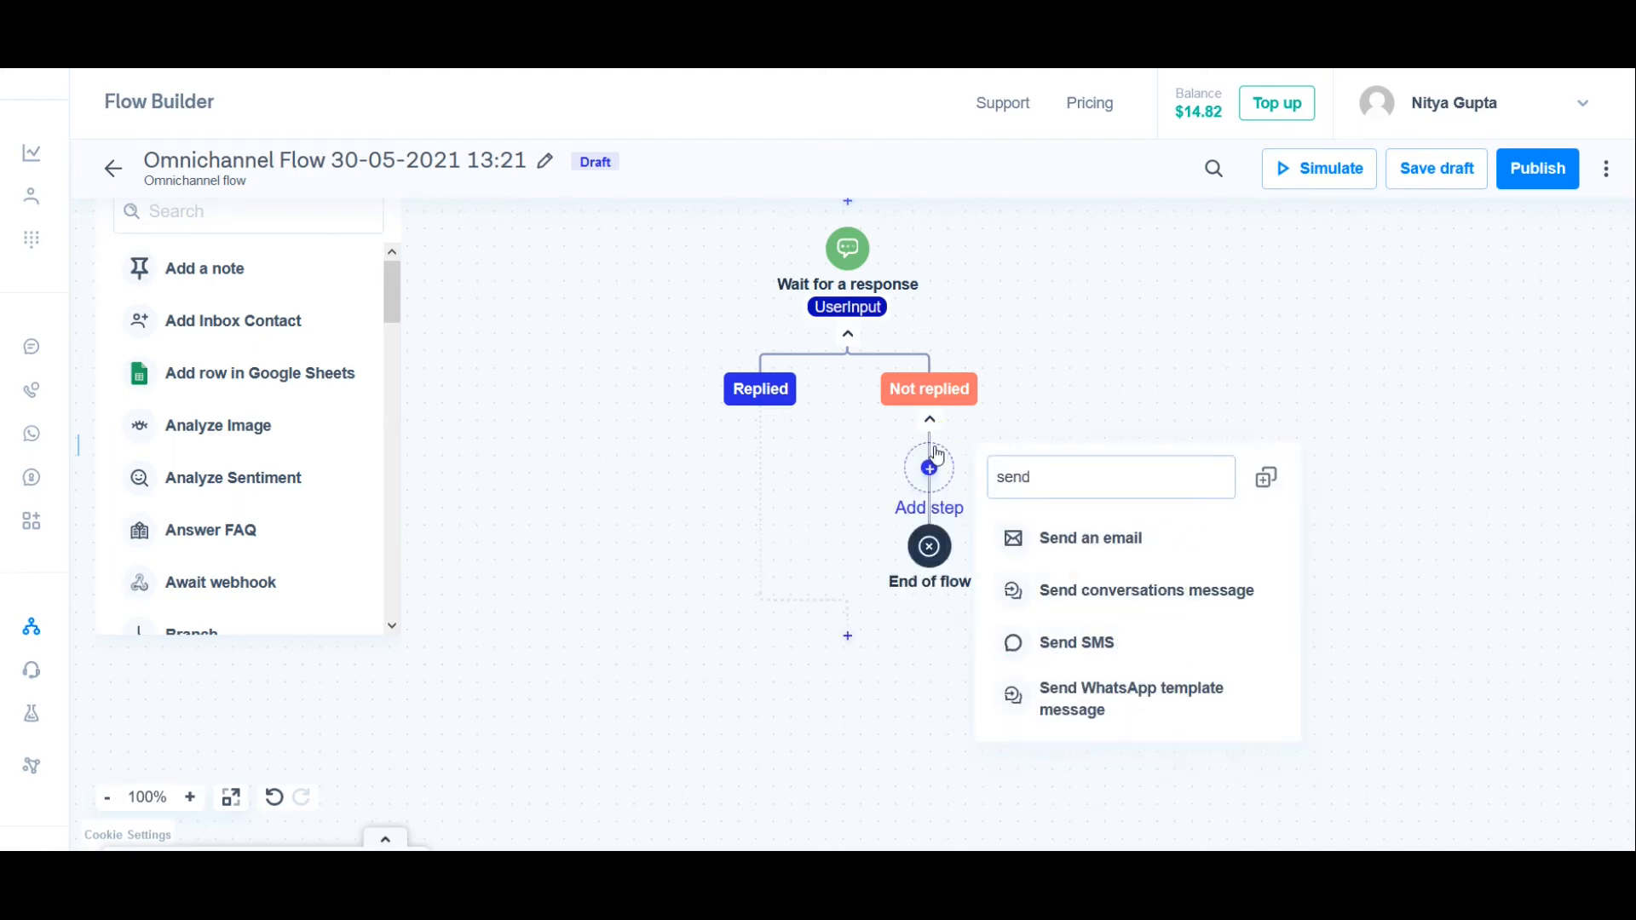
{"action": "left_click", "coordinate": [1112, 609]}
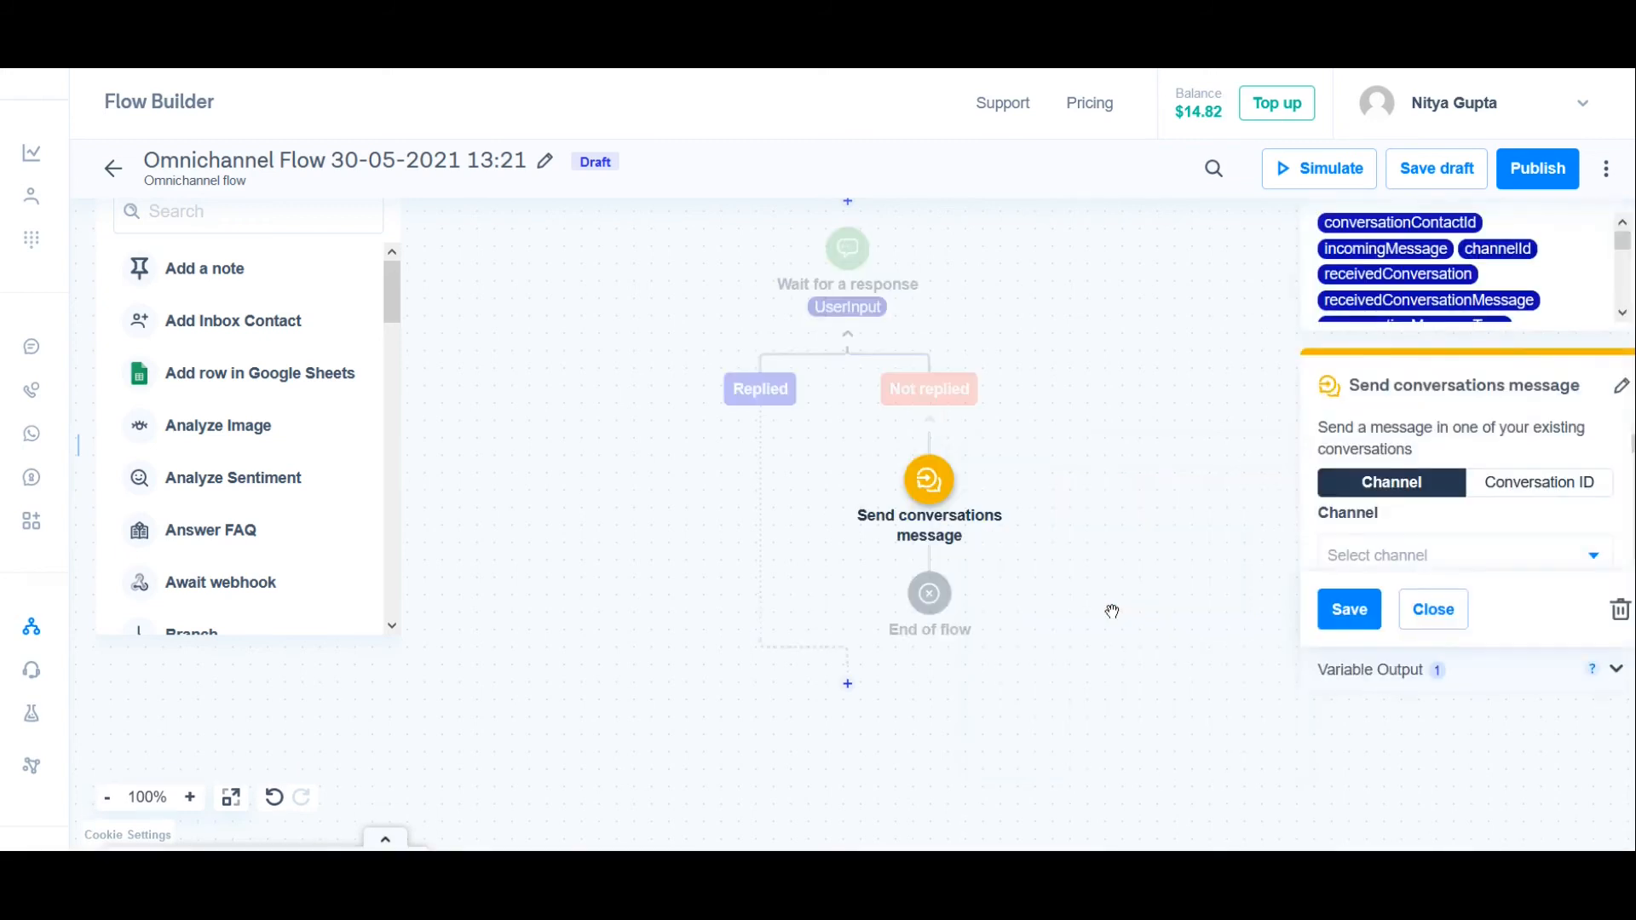
{"action": "left_click", "coordinate": [1508, 490]}
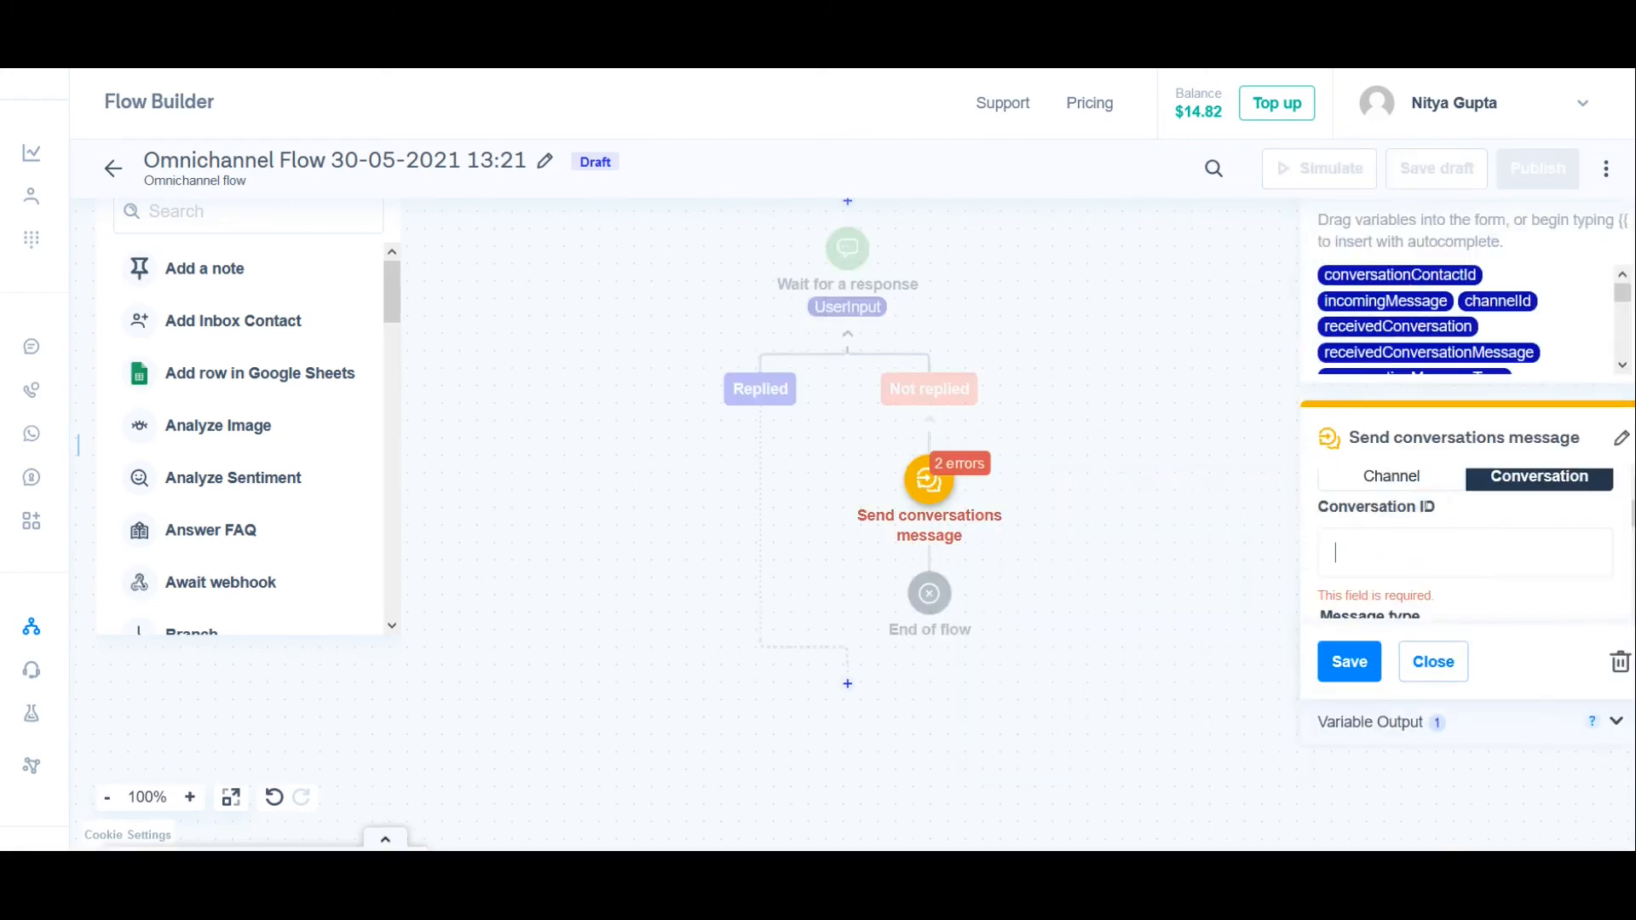
{"action": "type", "text": "{{"}
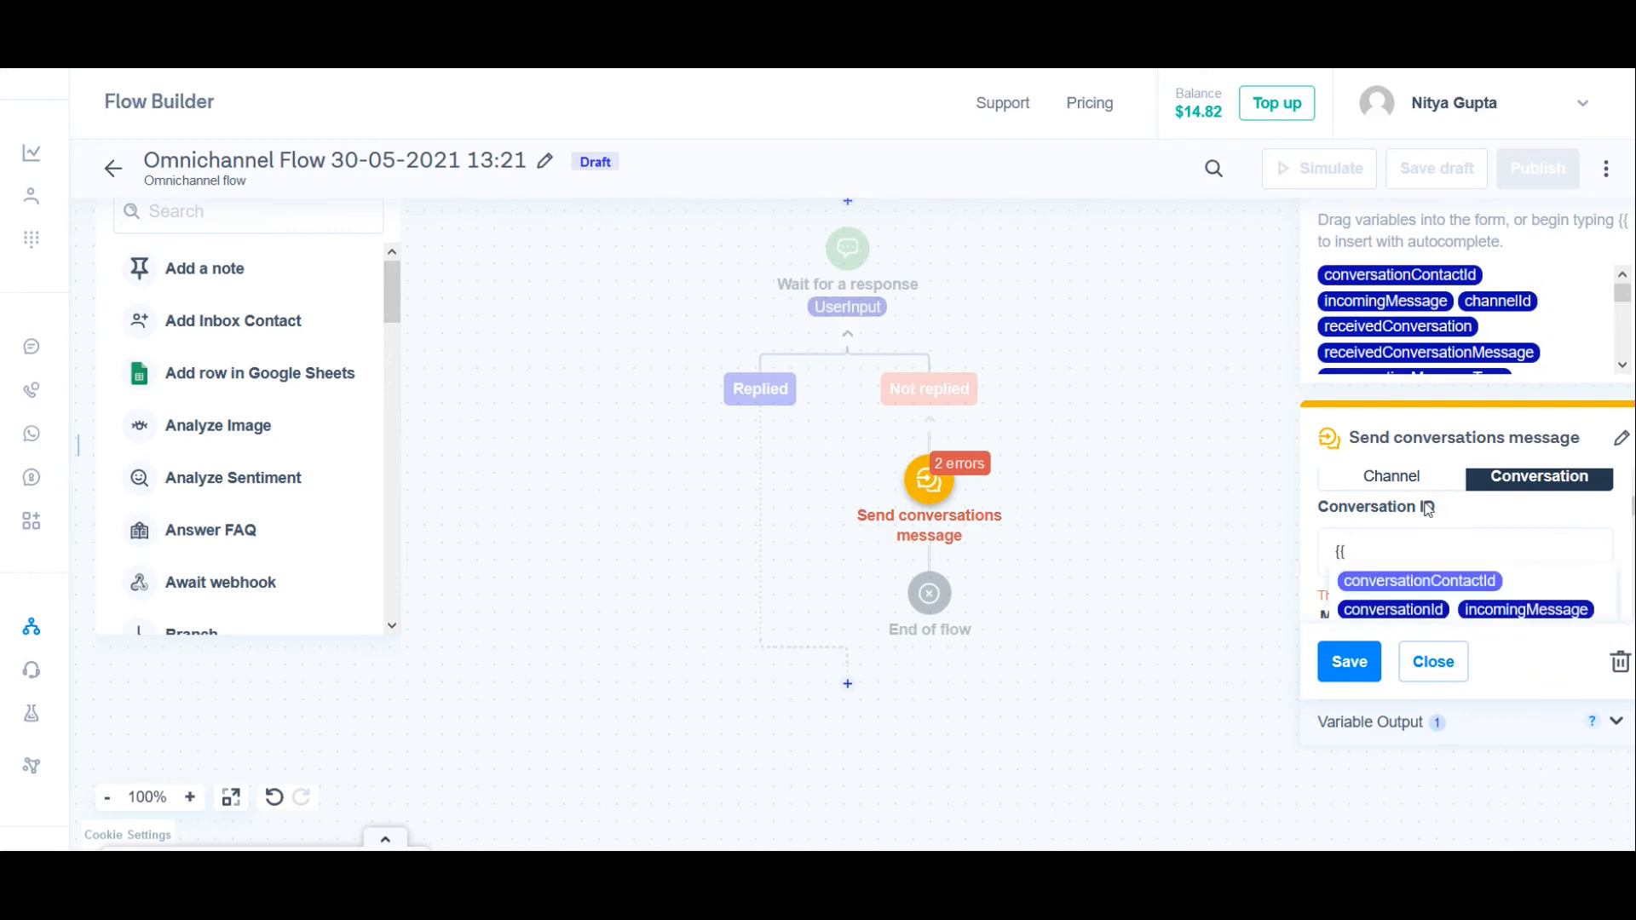
{"action": "left_click", "coordinate": [1393, 609]}
Step: Set the Not replied text message to "Kindly provide a valid input again" and save the flow as a draft
{"action": "scroll", "coordinate": [1528, 562], "scroll_direction": "down", "scroll_amount": 1}
{"action": "scroll", "coordinate": [1528, 562], "scroll_direction": "down", "scroll_amount": 2}
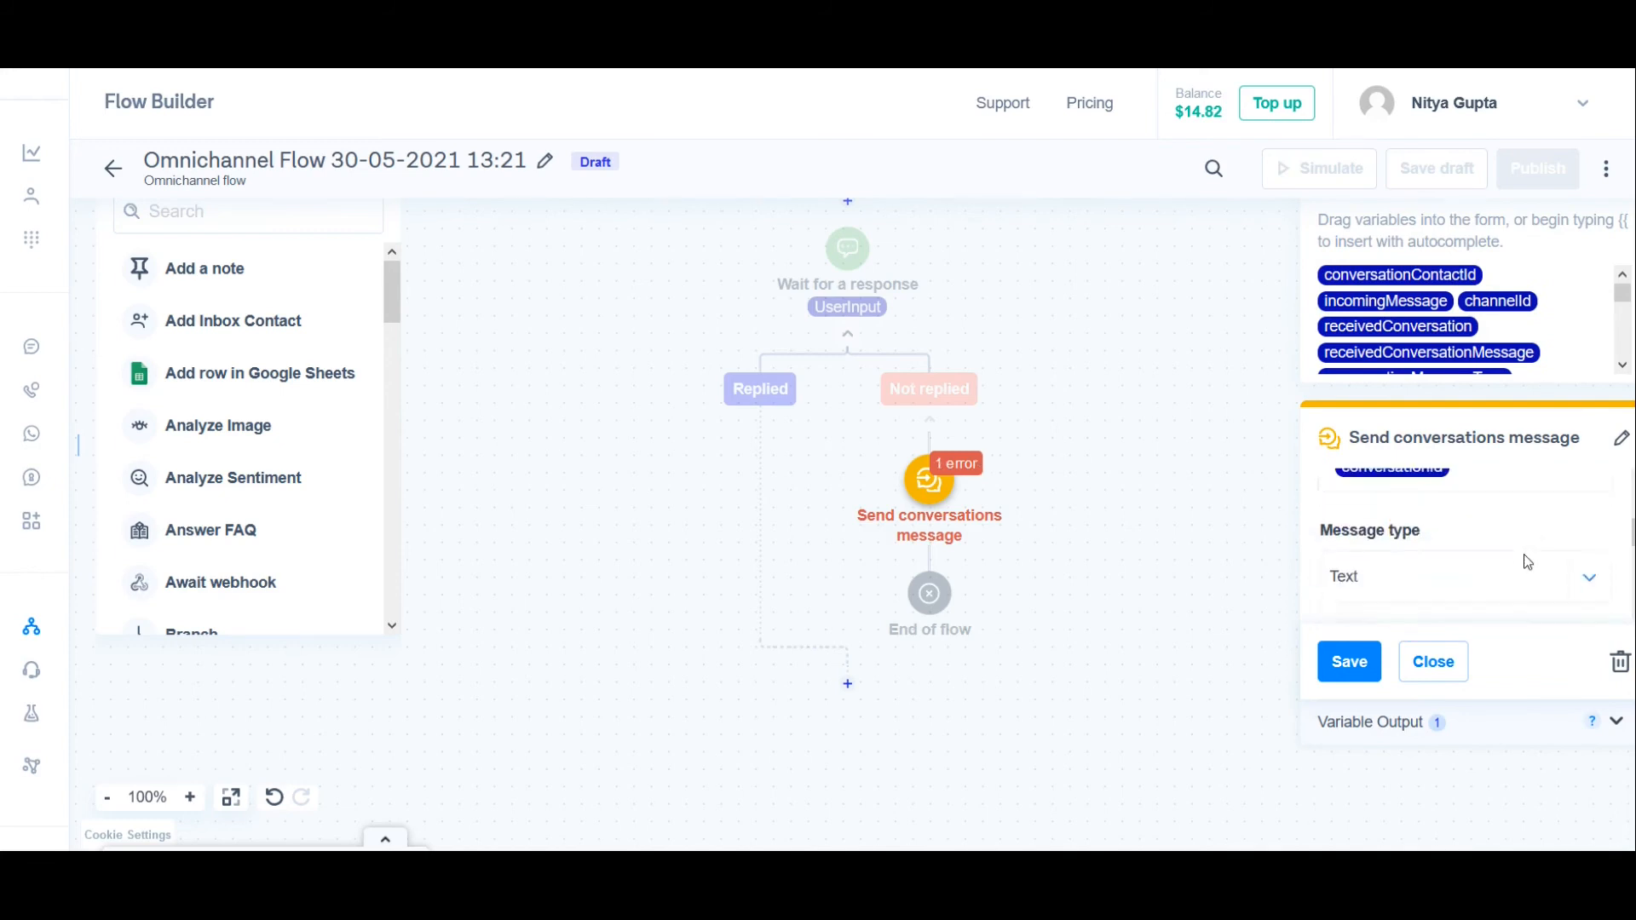
{"action": "scroll", "coordinate": [1513, 604], "scroll_direction": "down", "scroll_amount": 1}
{"action": "scroll", "coordinate": [1513, 604], "scroll_direction": "down", "scroll_amount": 1}
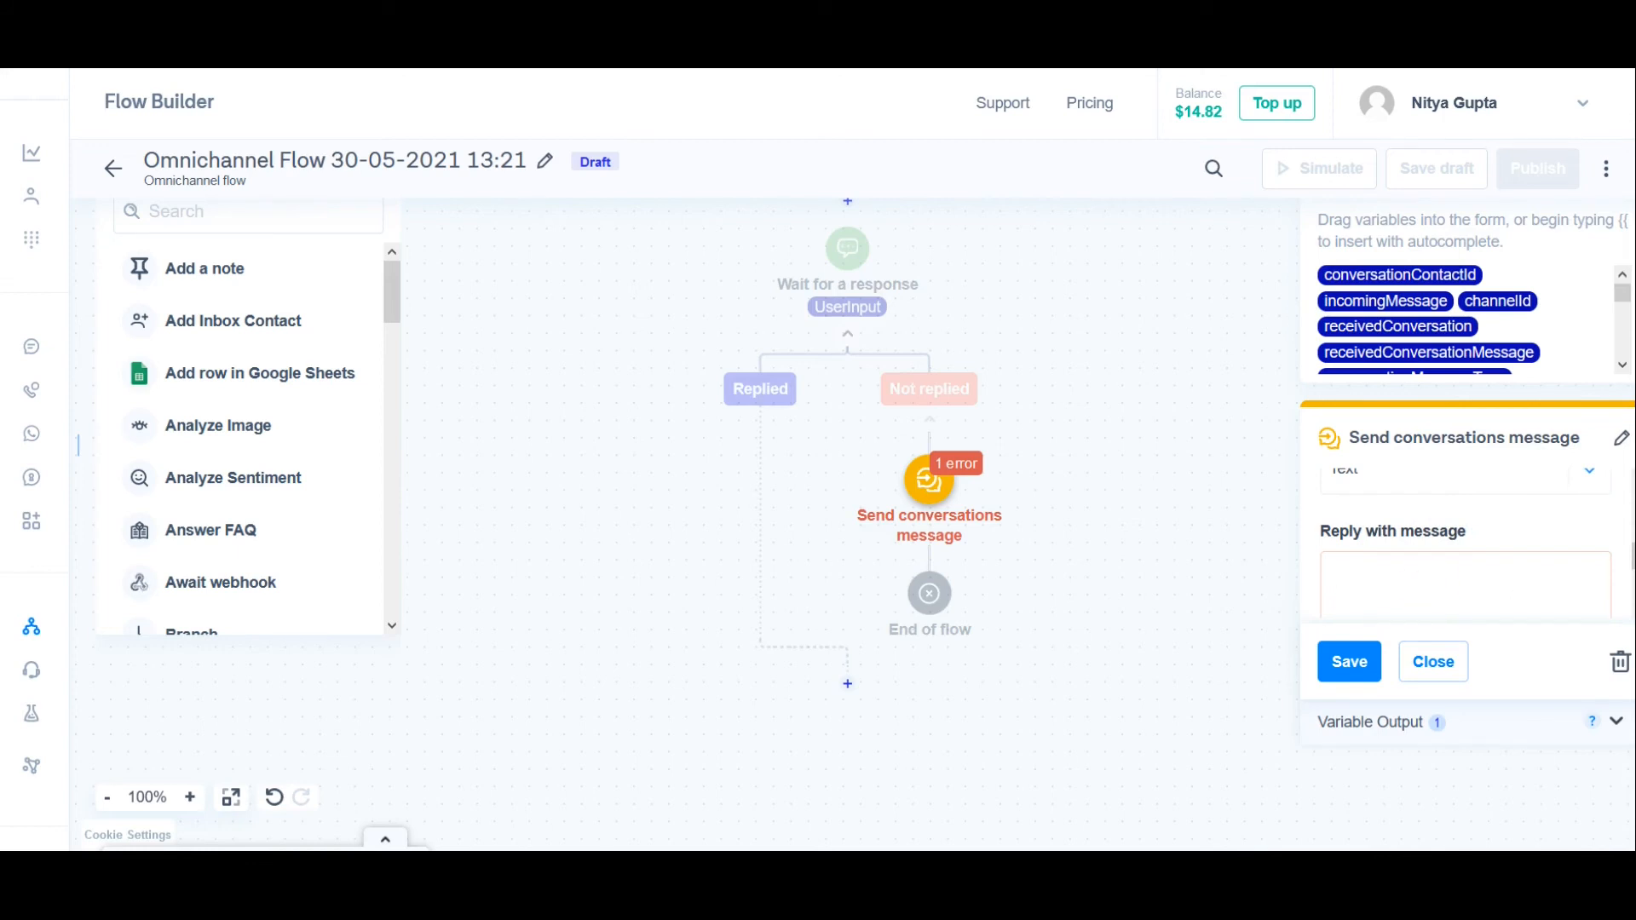
{"action": "type", "text": "Kindly provide a valid input again"}
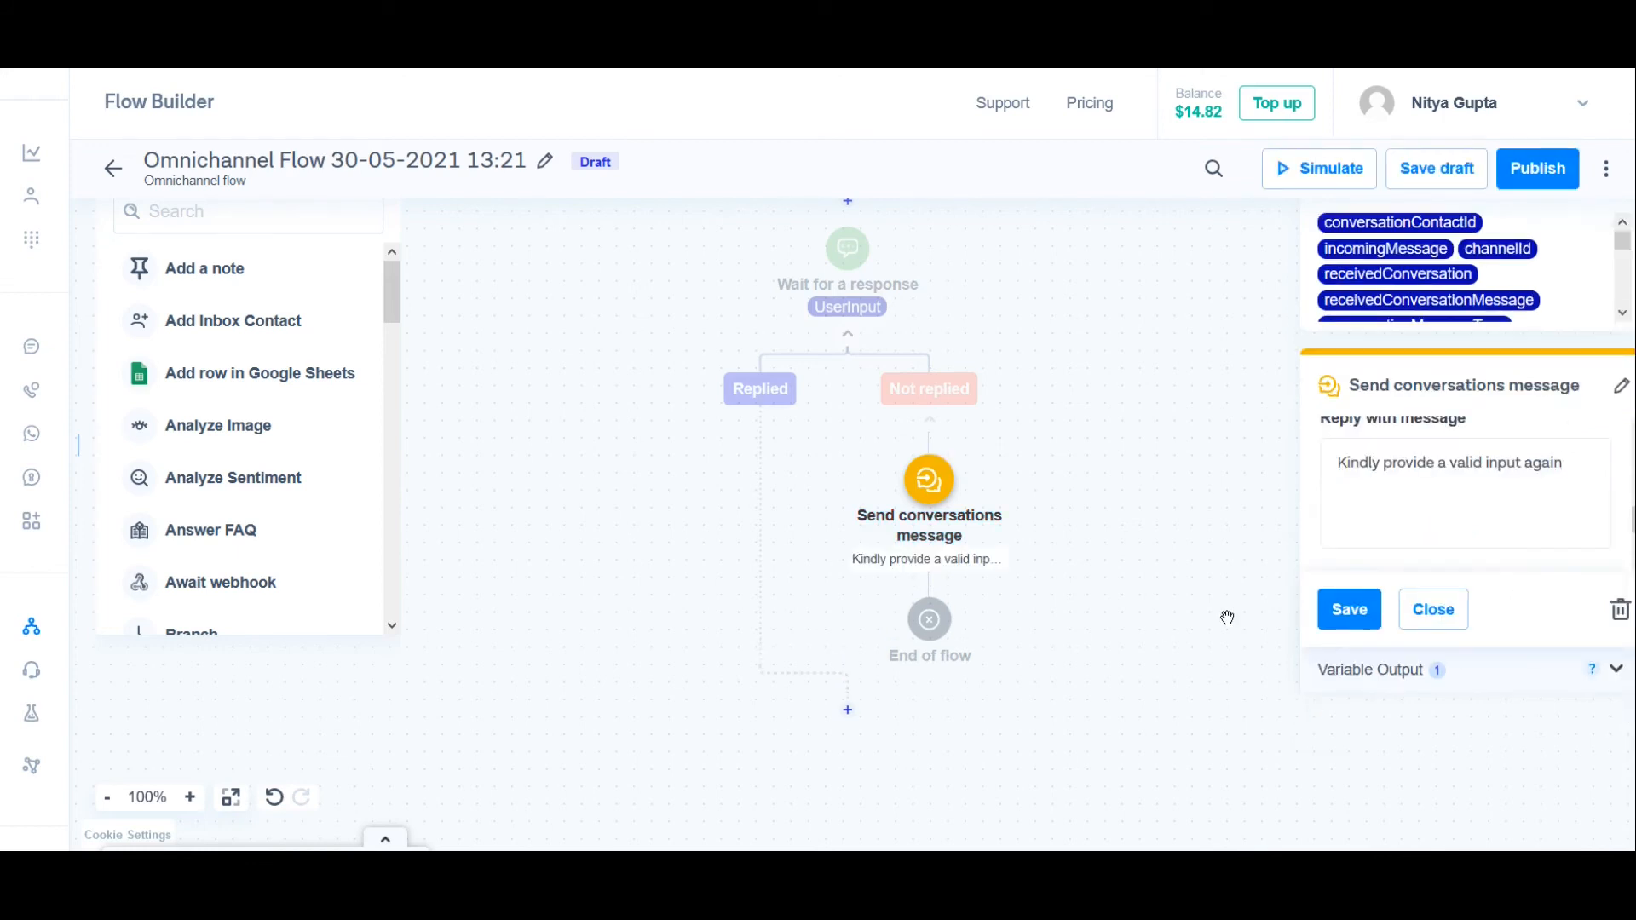
{"action": "left_click", "coordinate": [1353, 610]}
{"action": "left_click", "coordinate": [1431, 168]}
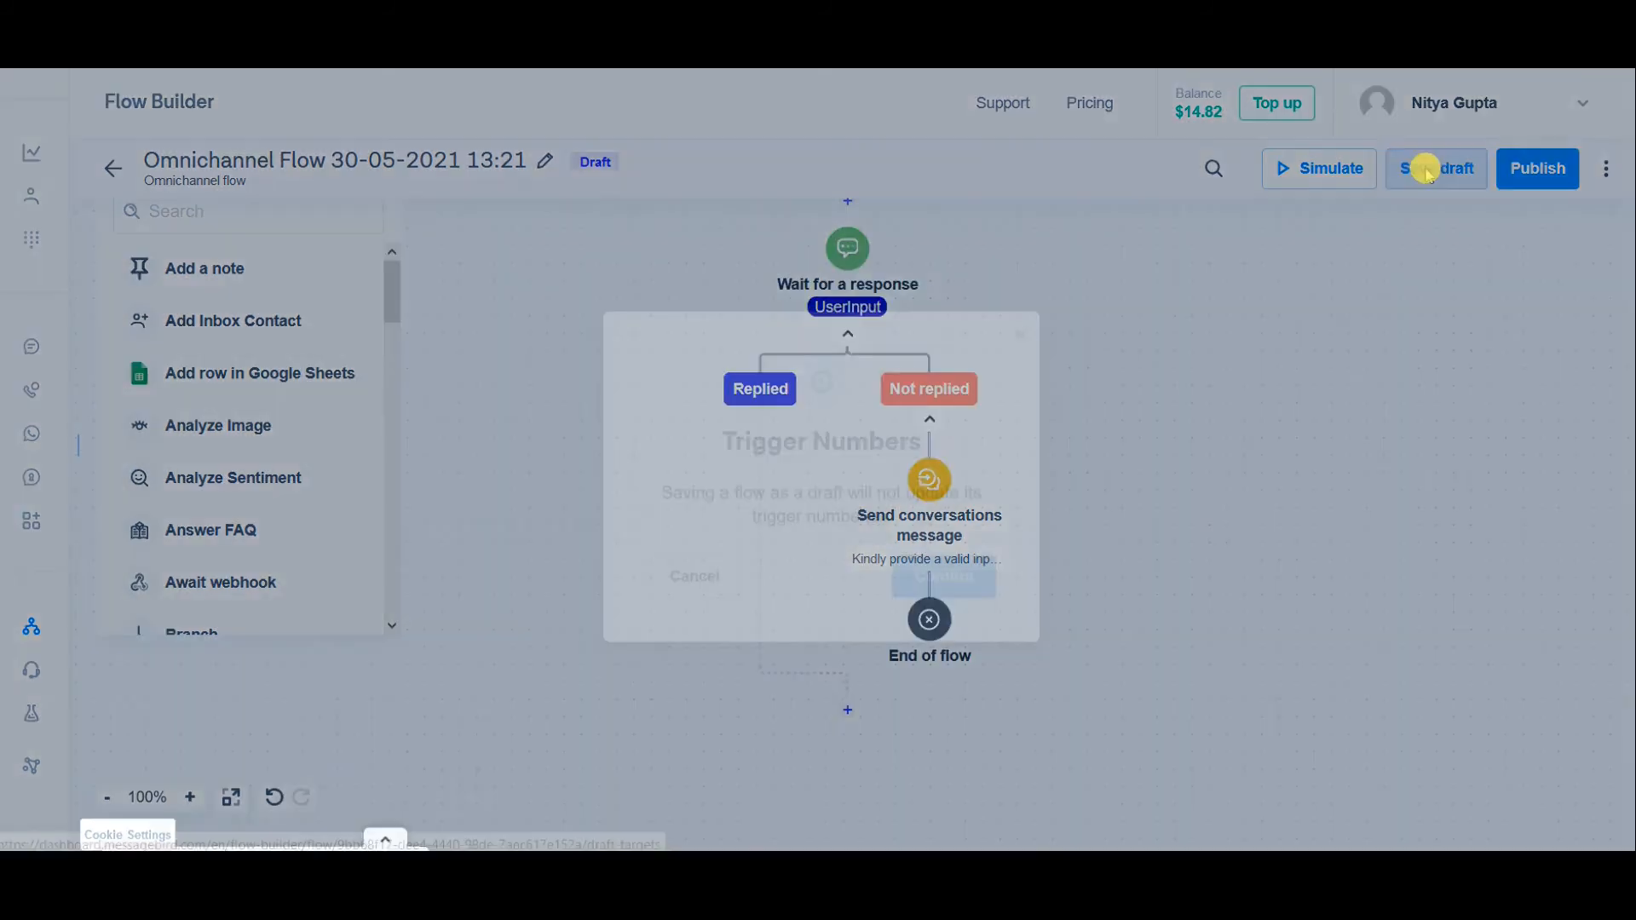
{"action": "left_click", "coordinate": [949, 559]}
Step: Simulate the flow through the WhatsApp channel by sending "Hello" and replying "A", and inspect the path taken below "Wait for a response"
{"action": "left_click", "coordinate": [1312, 169]}
{"action": "left_click", "coordinate": [1321, 341]}
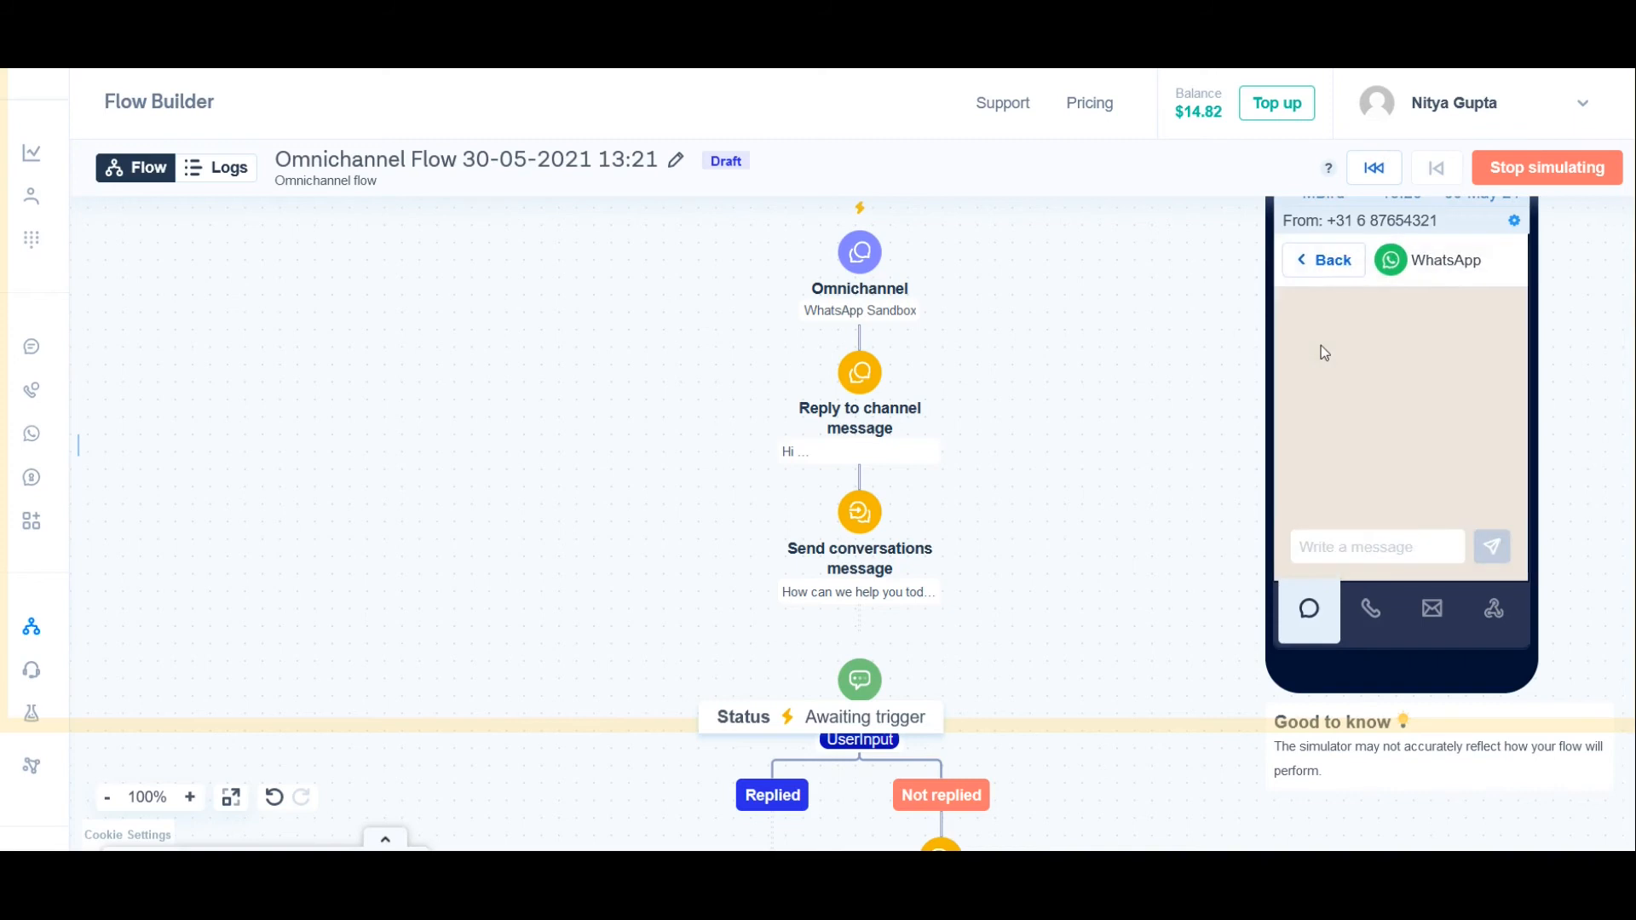
{"action": "left_click", "coordinate": [1394, 549]}
{"action": "type", "text": "Hello"}
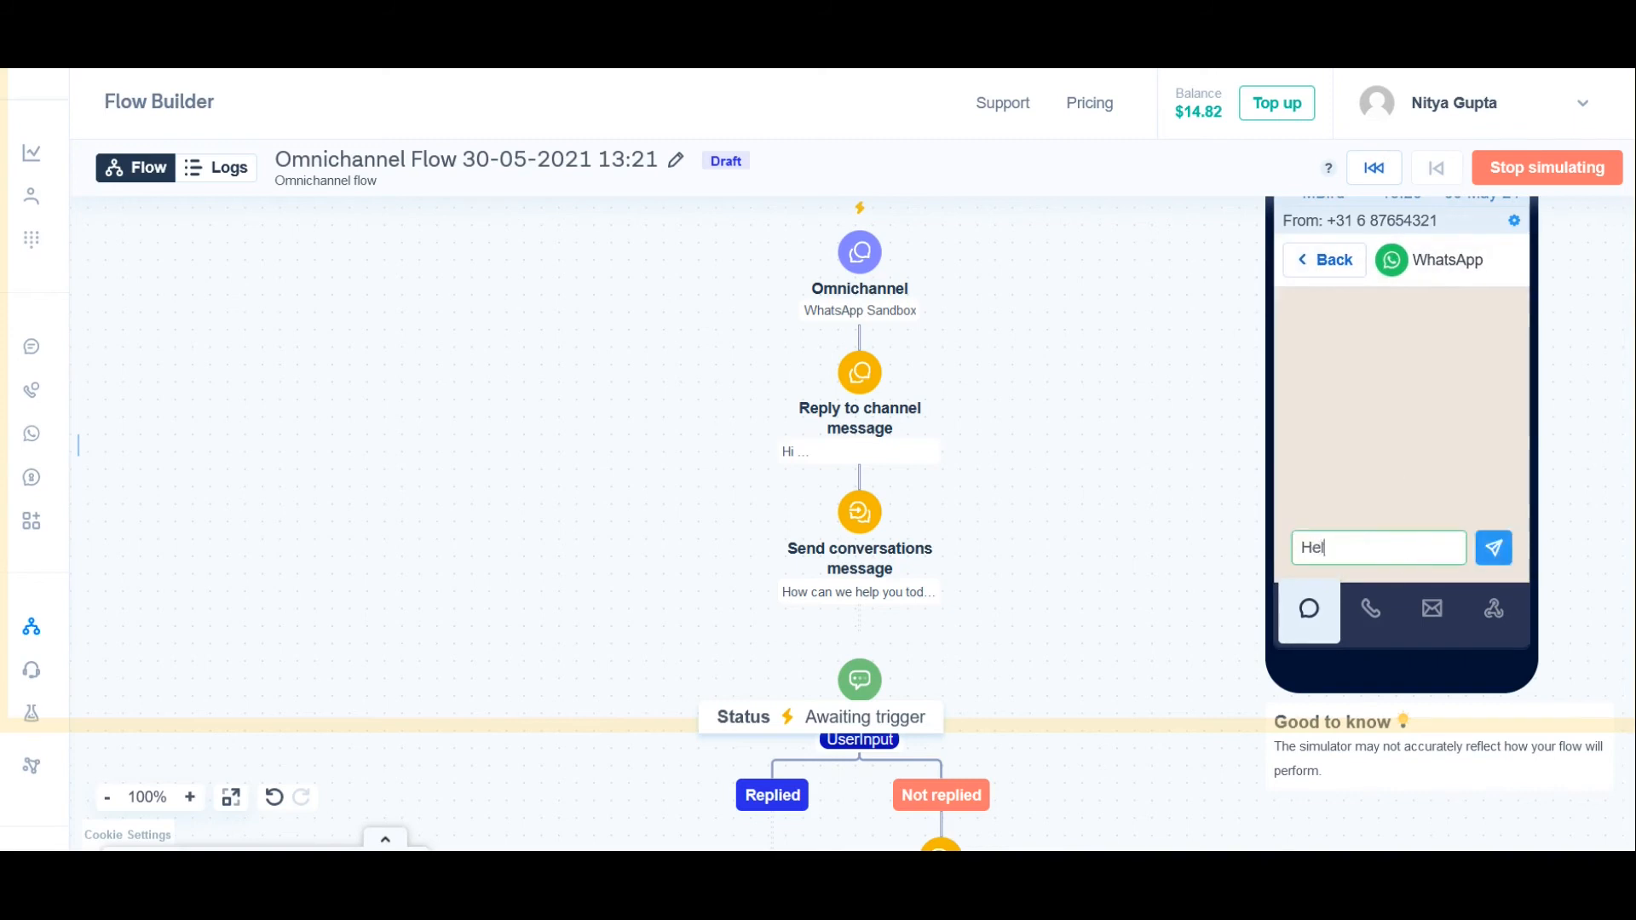
{"action": "key", "text": "Return"}
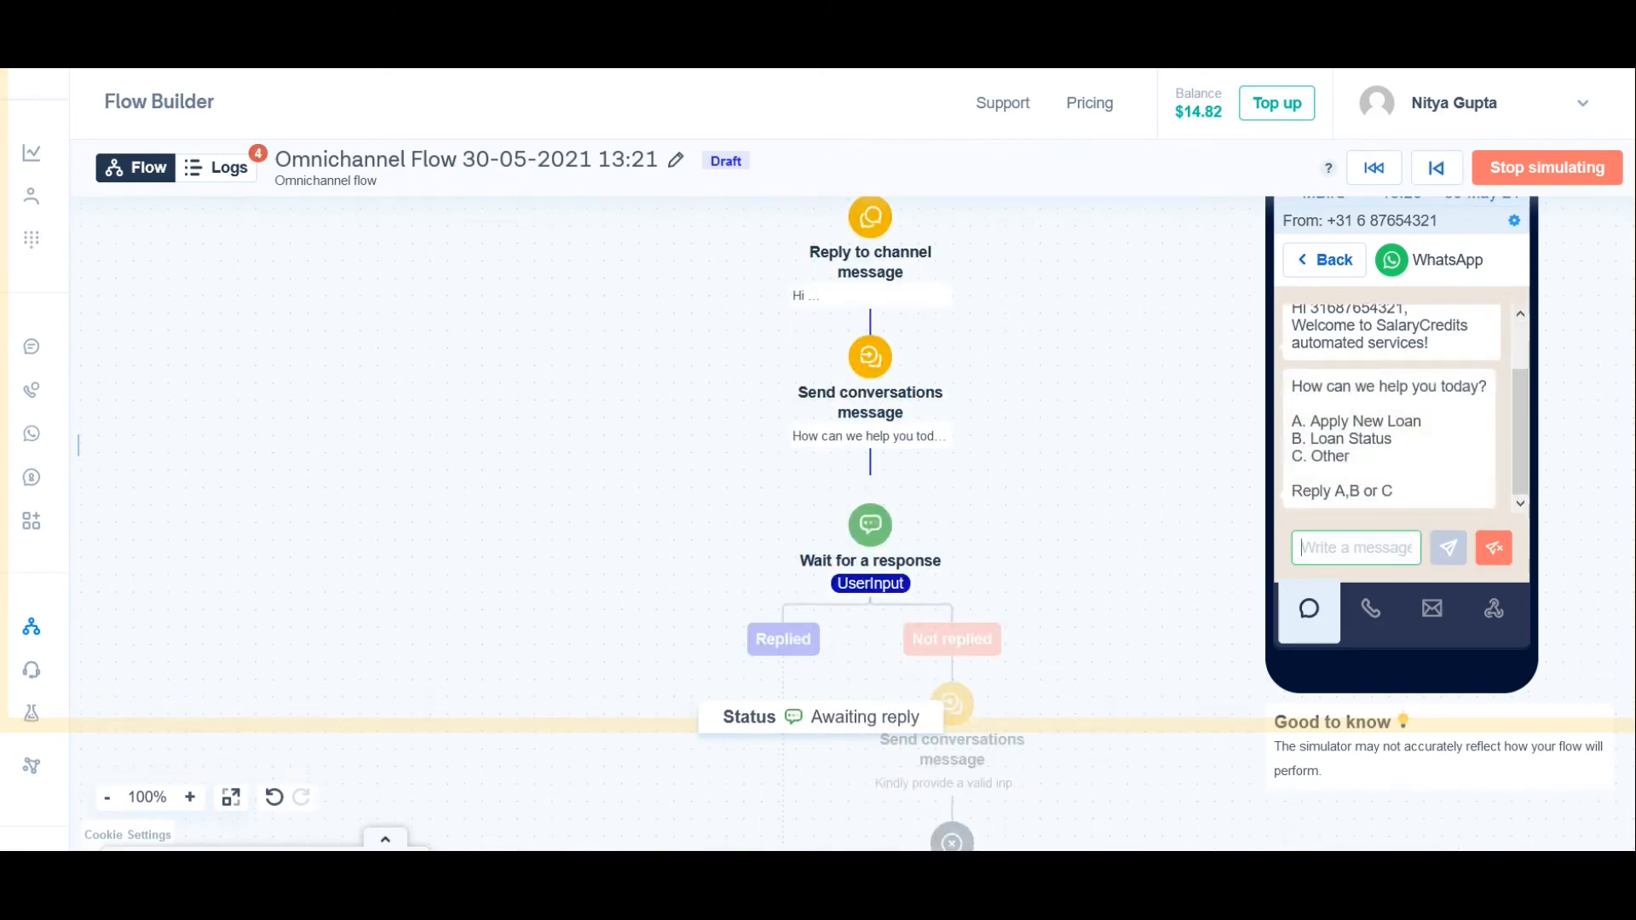
{"action": "type", "text": "A"}
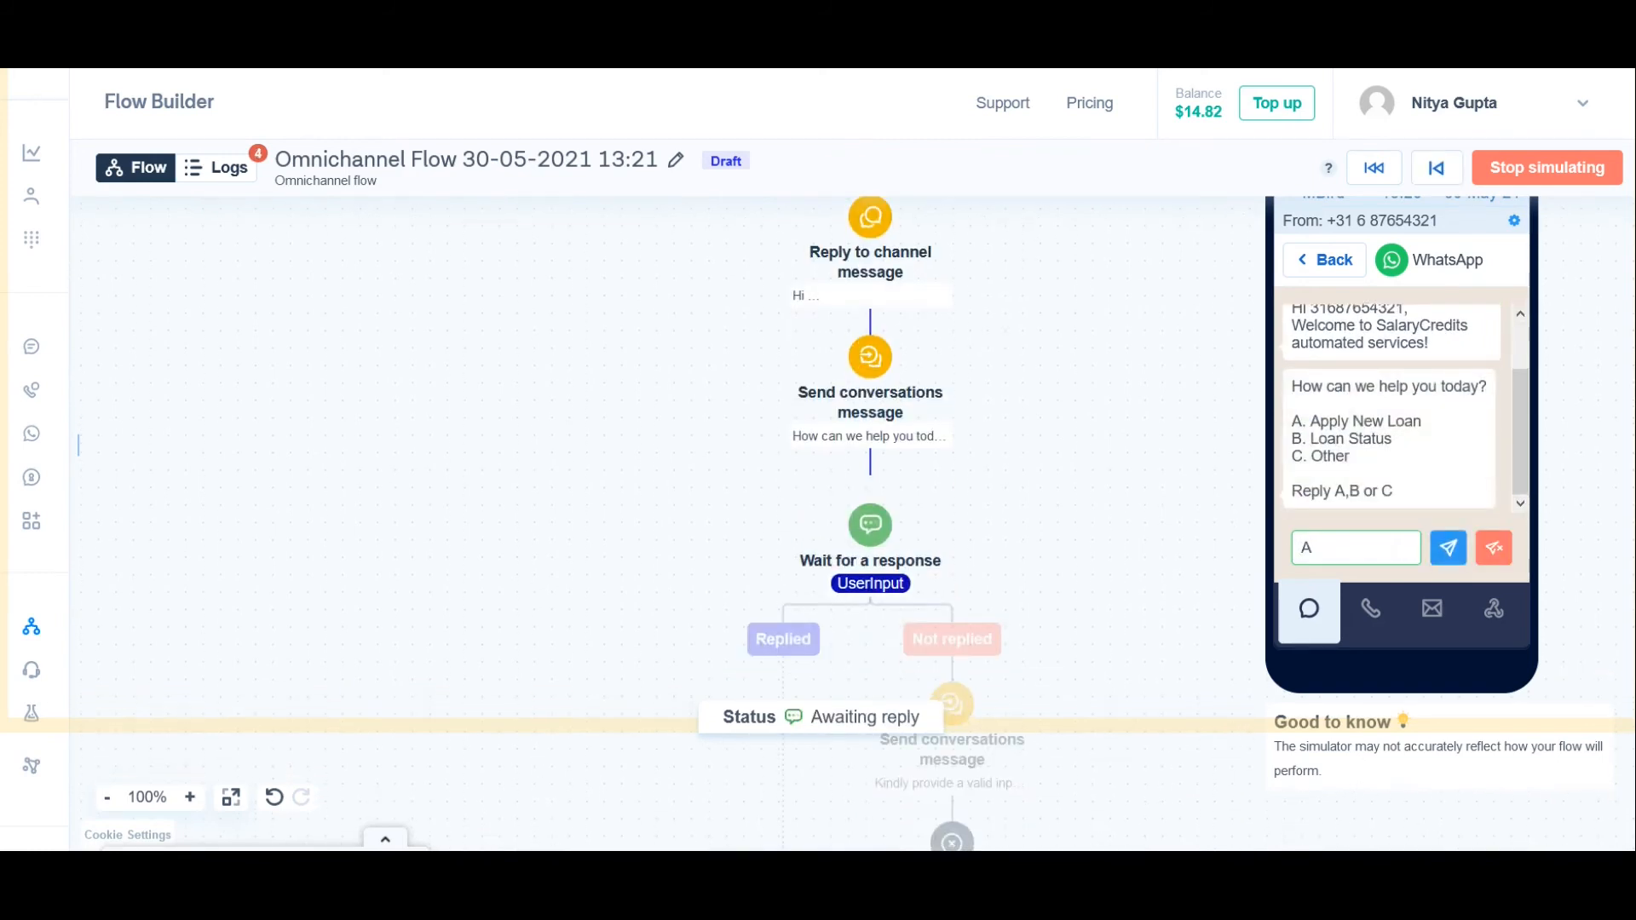
{"action": "key", "text": "Return"}
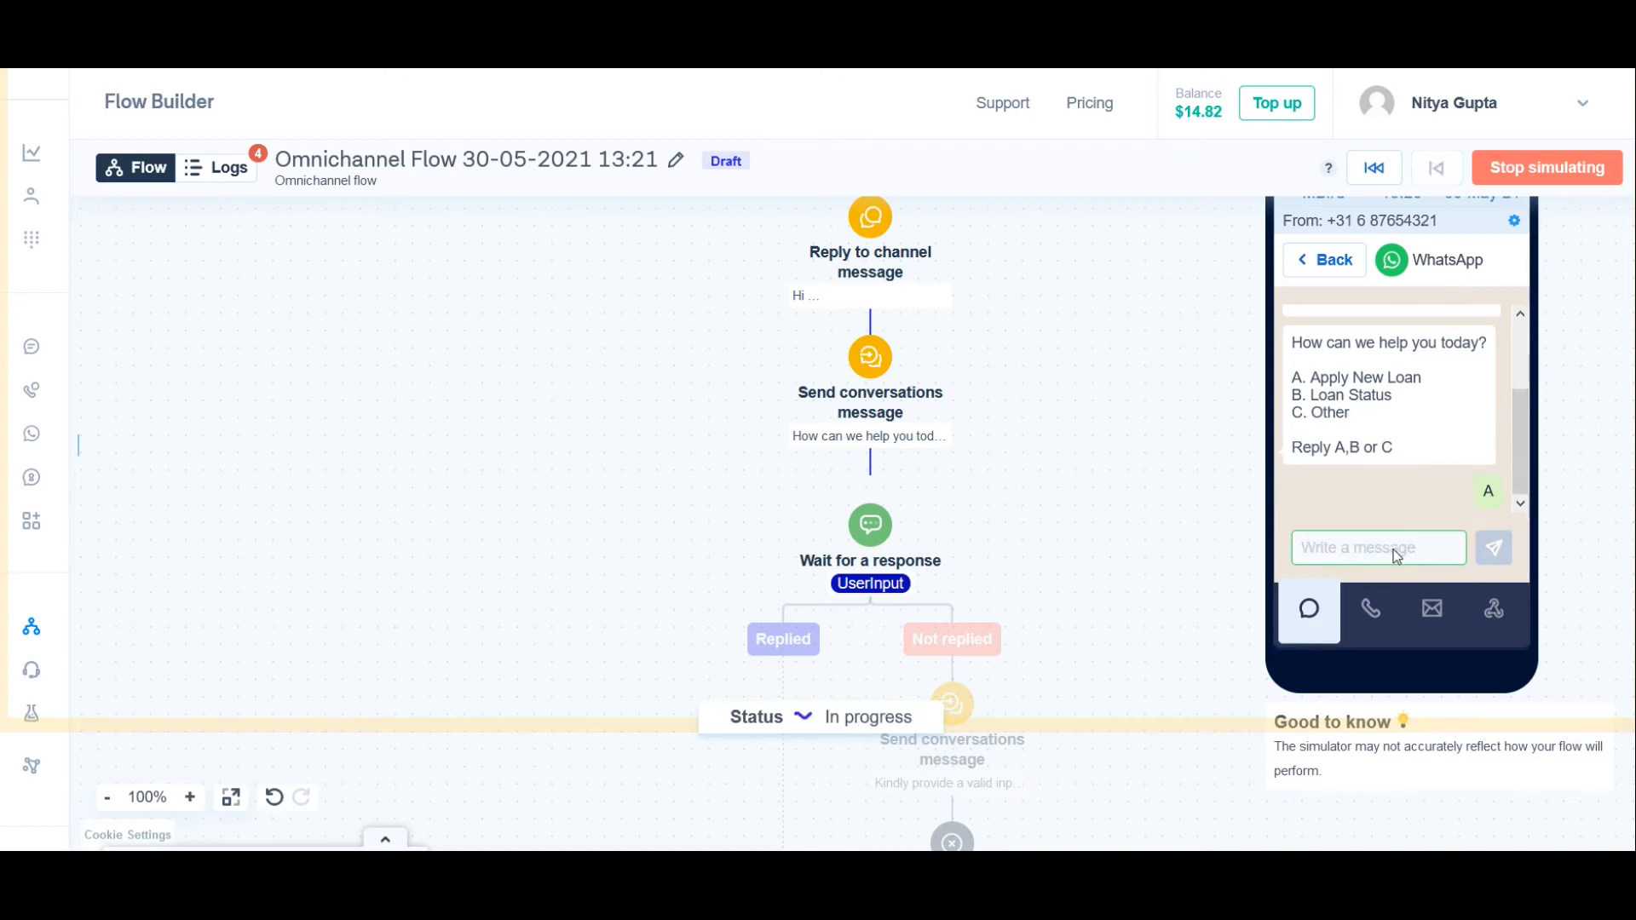
{"action": "left_click_drag", "start_coordinate": [1008, 533], "coordinate": [990, 381]}
{"action": "left_click_drag", "start_coordinate": [982, 440], "coordinate": [1001, 366]}
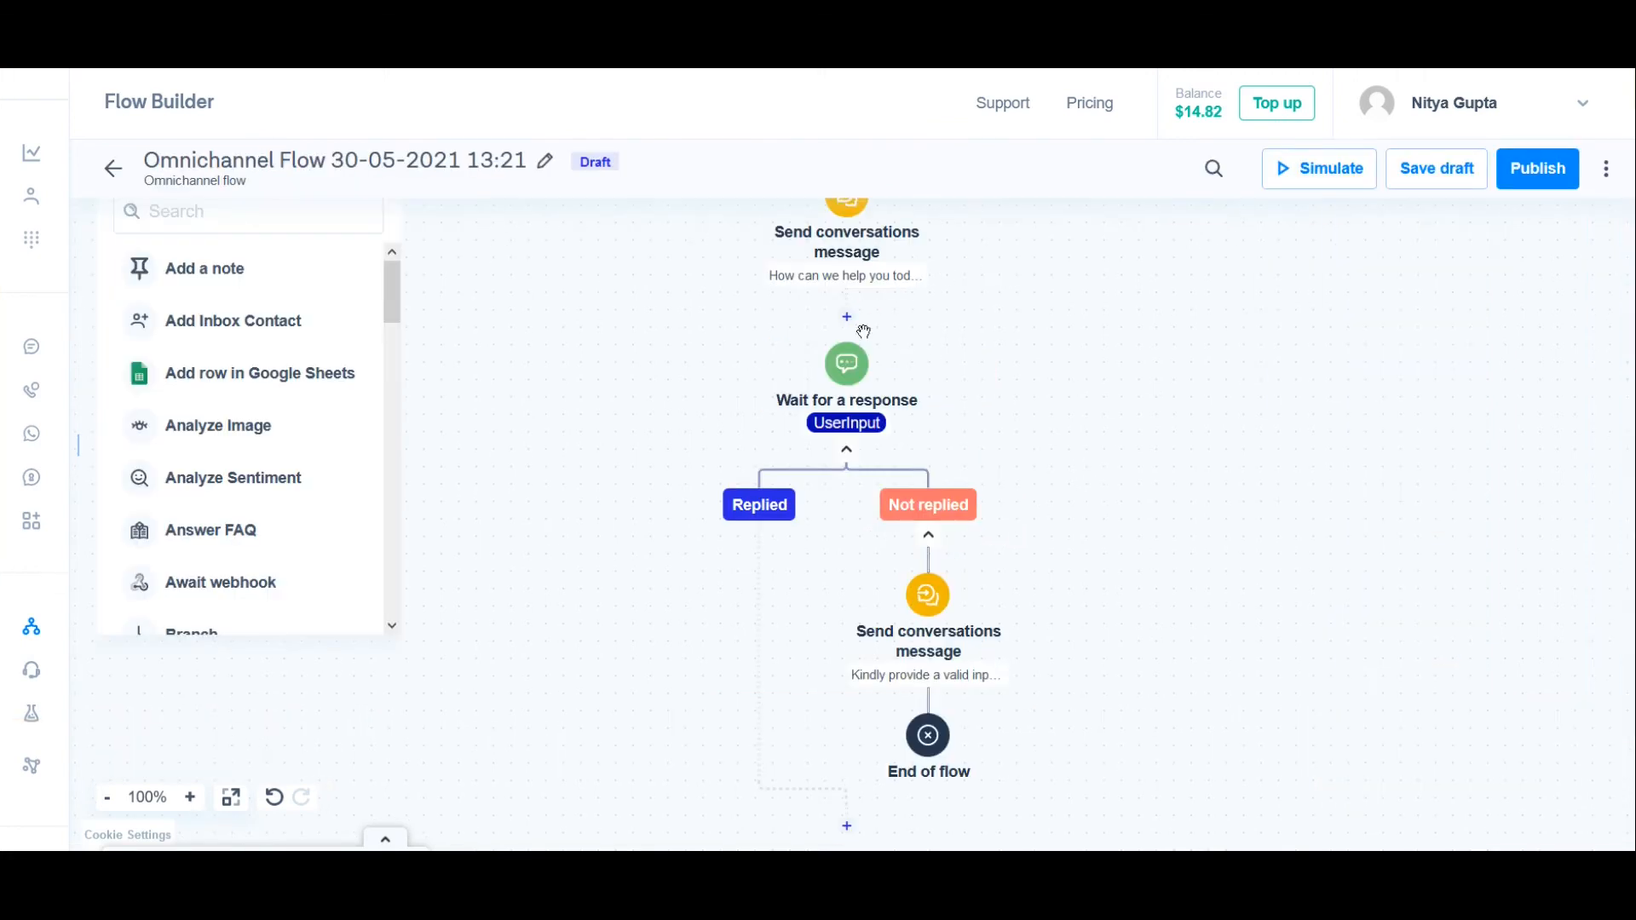
Step: Set the timeout duration of the "Wait for a response" step to 10 seconds and save the step
{"action": "left_click", "coordinate": [844, 366]}
{"action": "scroll", "coordinate": [1500, 539], "scroll_direction": "down", "scroll_amount": 1}
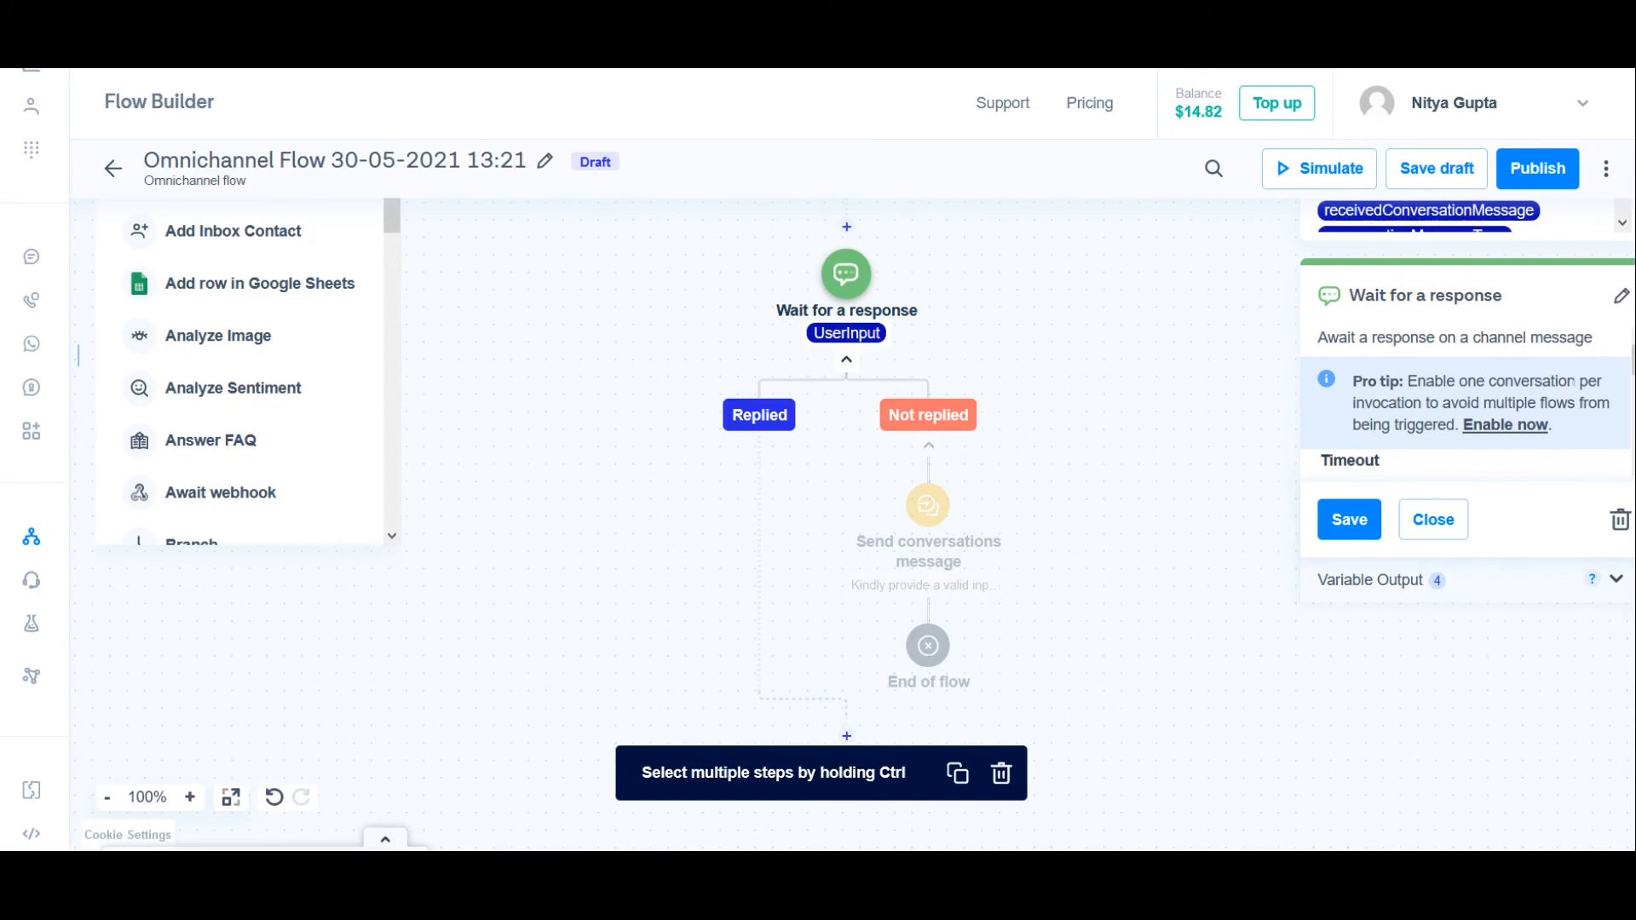
{"action": "scroll", "coordinate": [1575, 383], "scroll_direction": "down", "scroll_amount": 1}
{"action": "left_click", "coordinate": [1493, 433]}
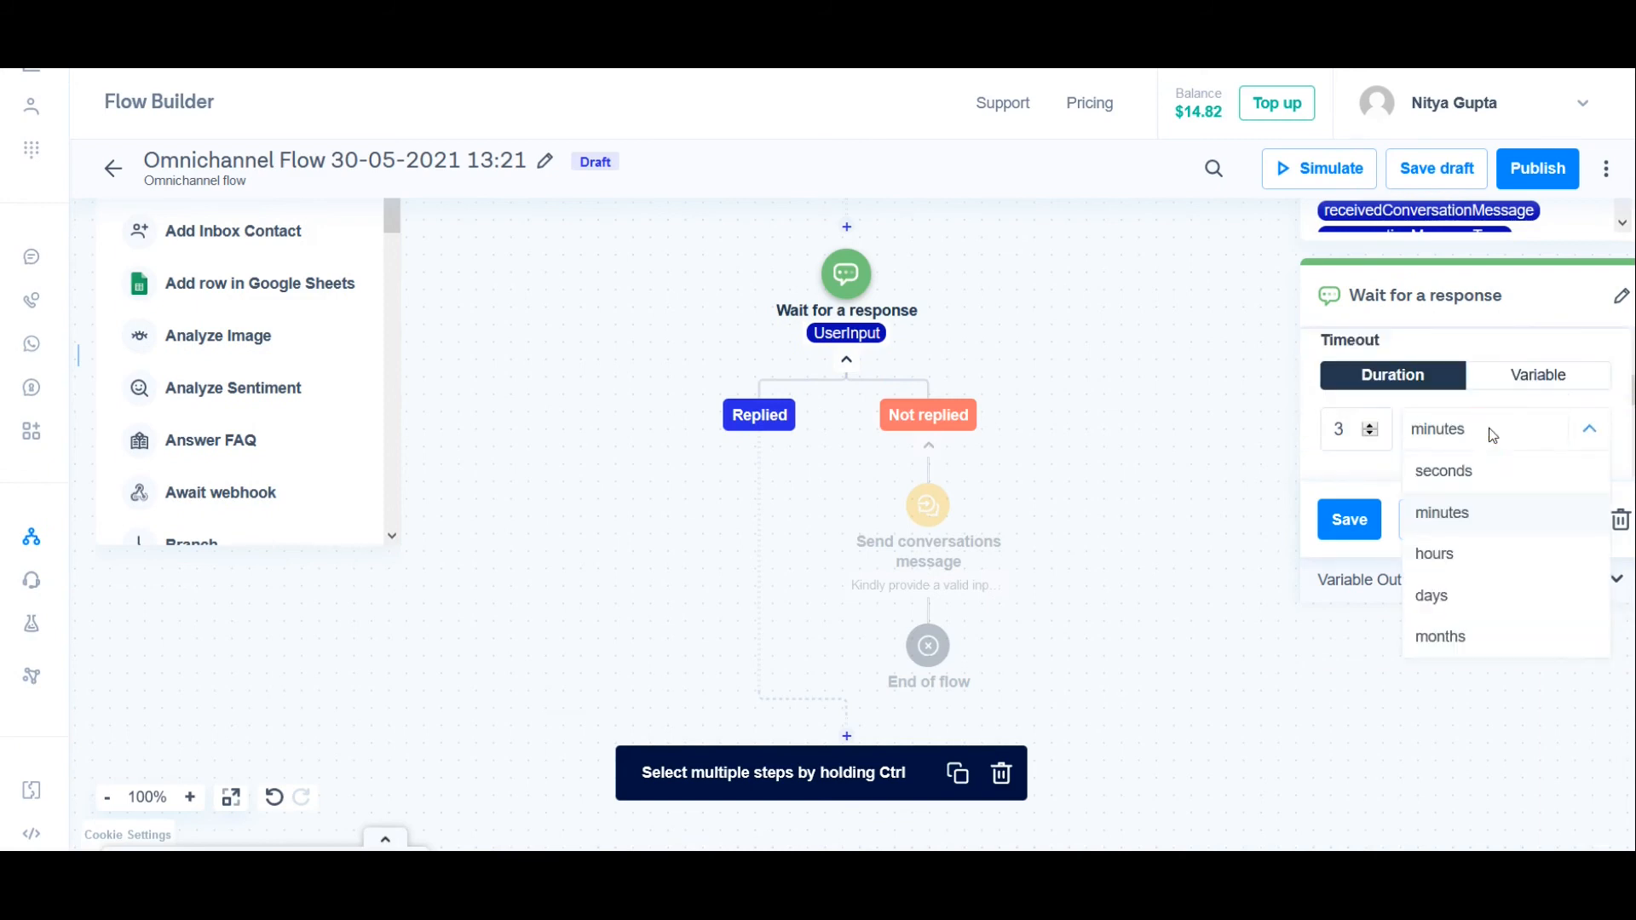
{"action": "left_click", "coordinate": [1482, 468]}
{"action": "double_click", "coordinate": [1338, 428]}
{"action": "type", "text": "10"}
{"action": "left_click", "coordinate": [1349, 519]}
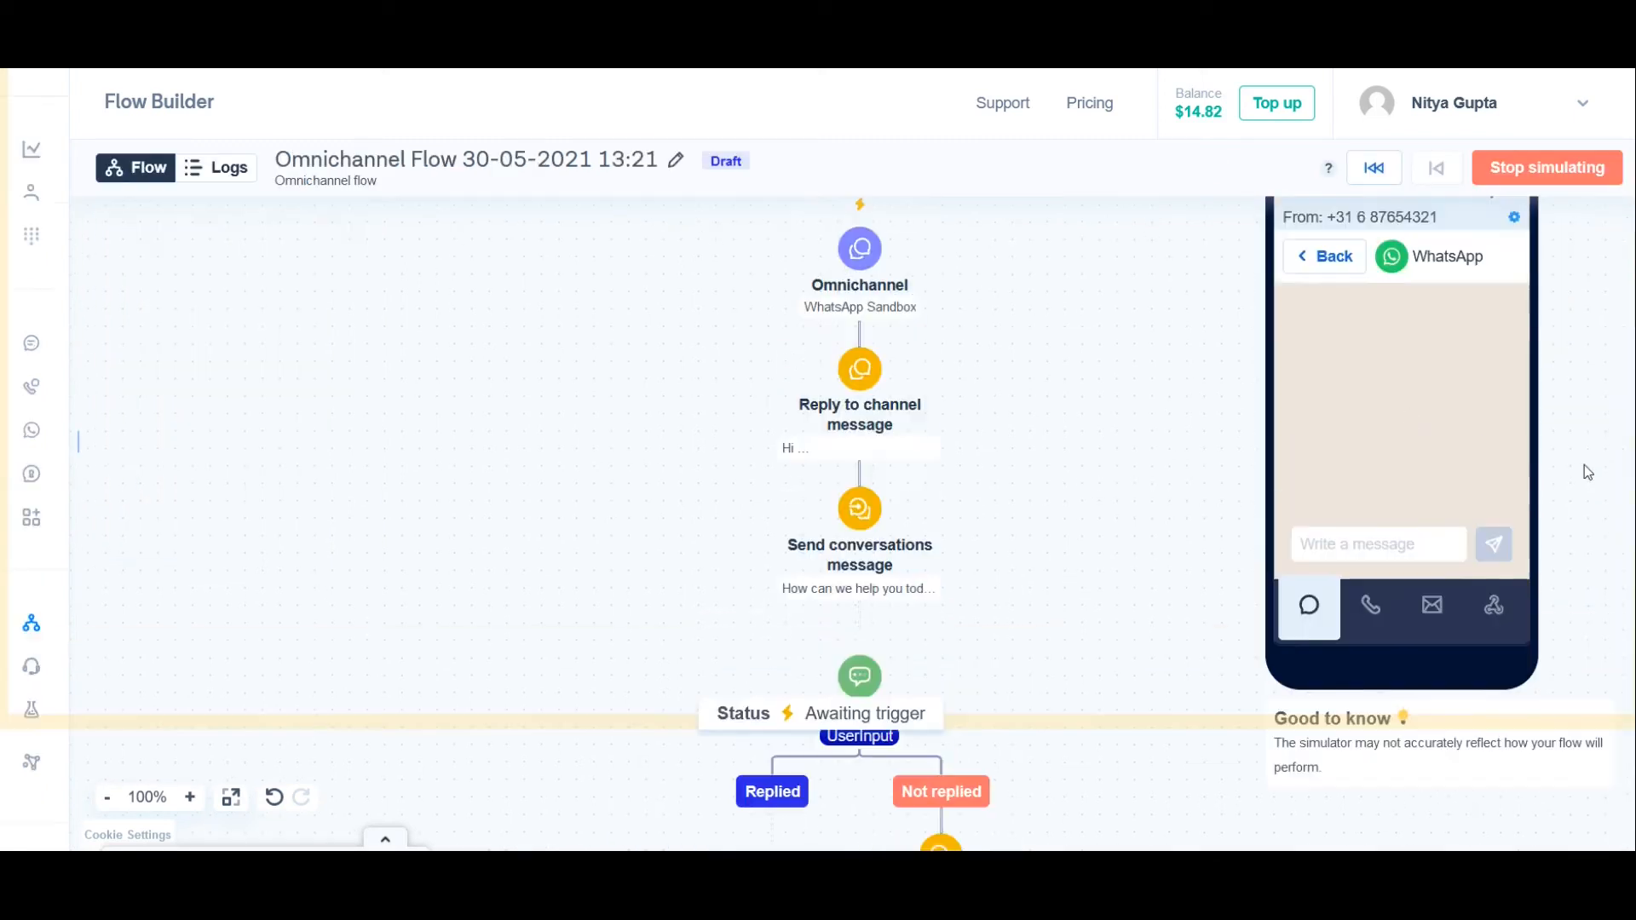
Step: Test the shorter timeout in the WhatsApp simulator with the messages "hello" and "A", and stop the simulation
{"action": "scroll", "coordinate": [1583, 463], "scroll_direction": "up", "scroll_amount": 1}
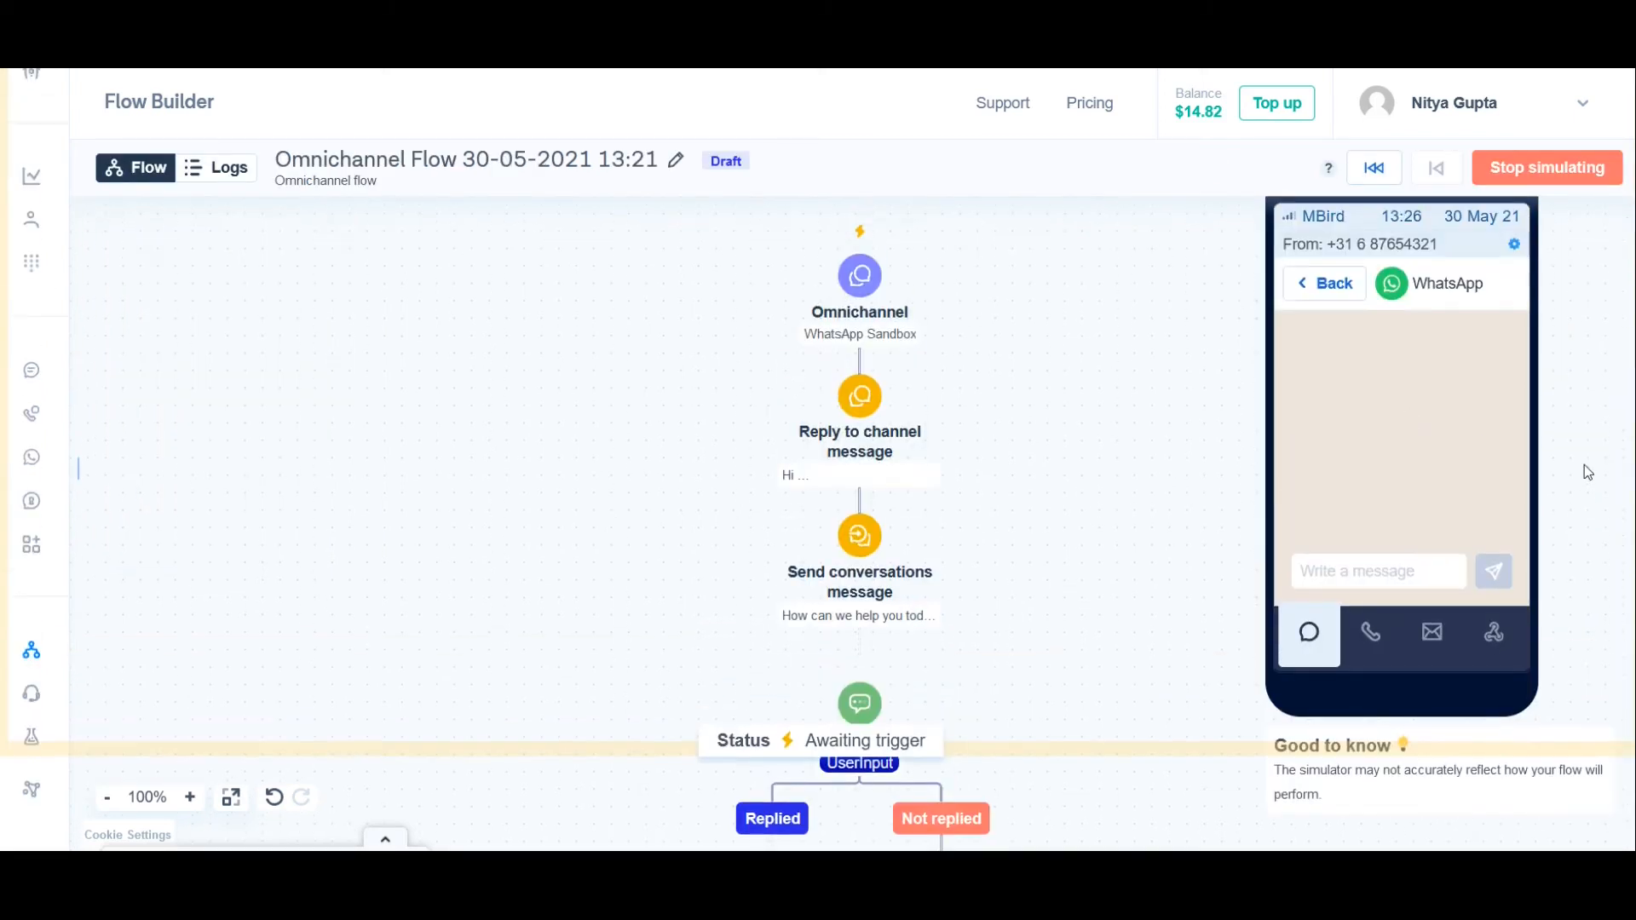
{"action": "left_click", "coordinate": [1395, 570]}
{"action": "type", "text": "hello"}
{"action": "key", "text": "Return"}
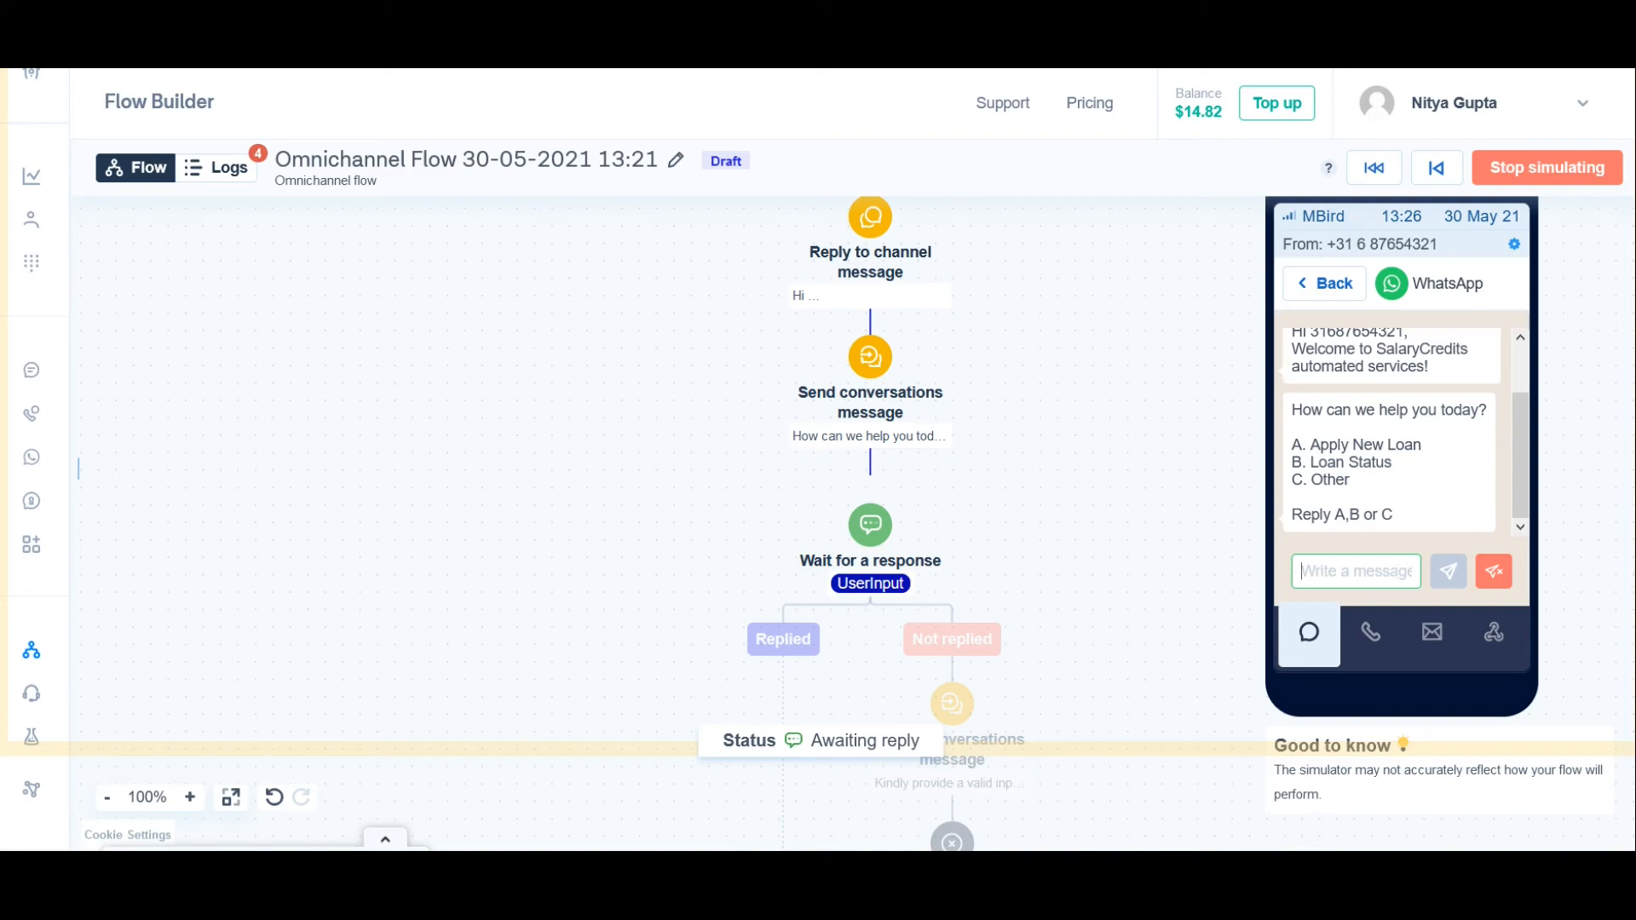
{"action": "type", "text": "A"}
{"action": "key", "text": "Return"}
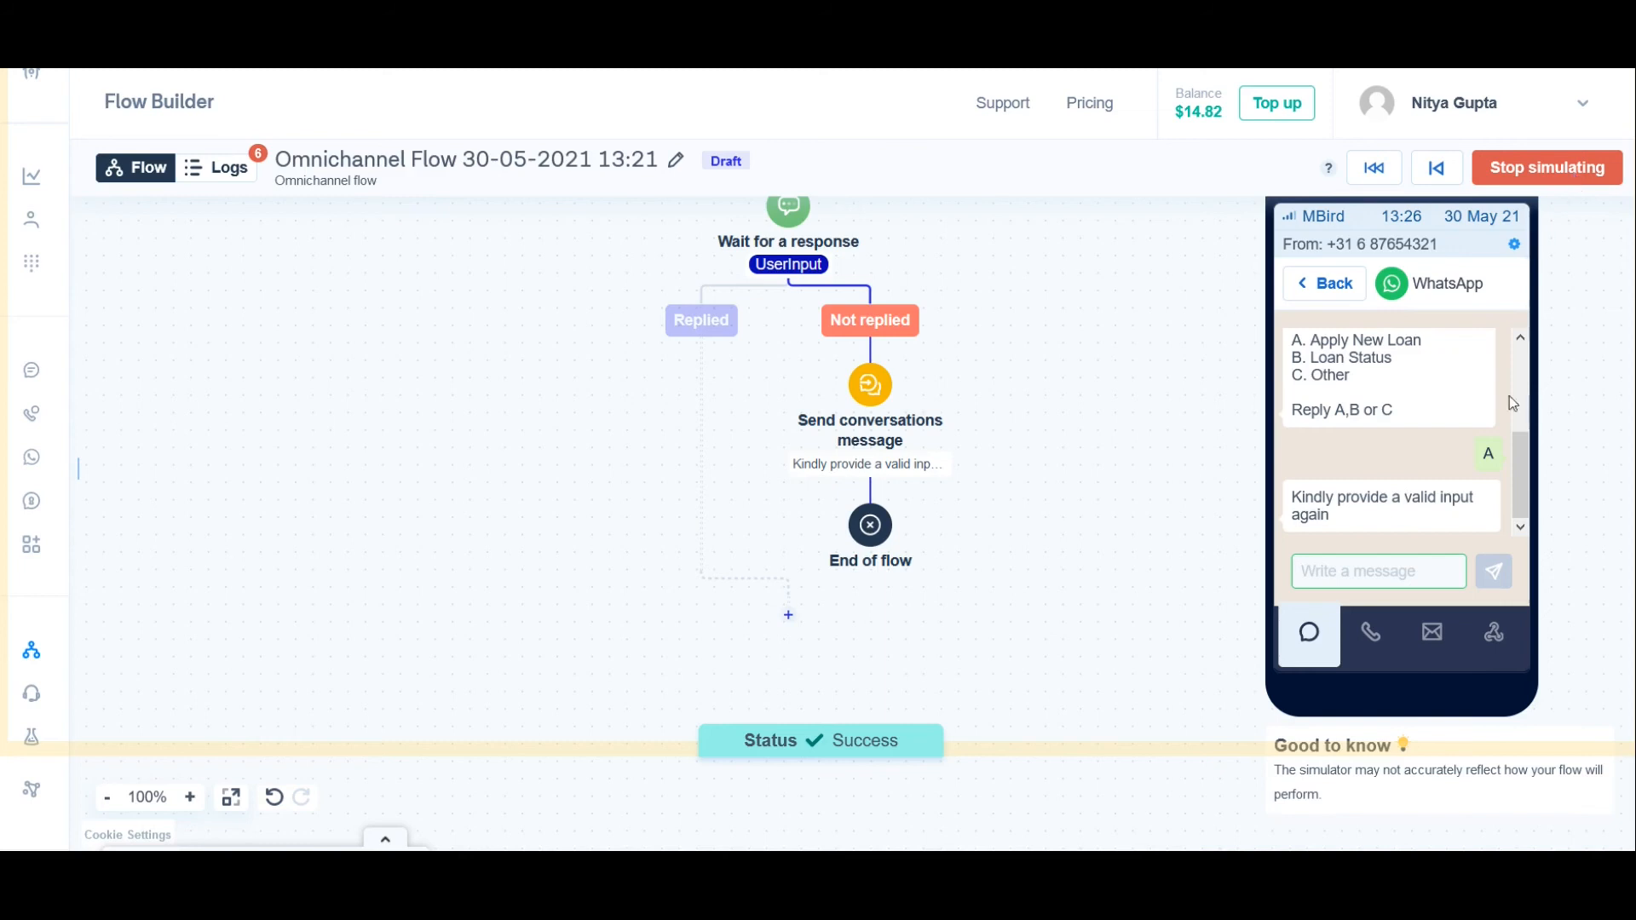
{"action": "triple_click", "coordinate": [1404, 497]}
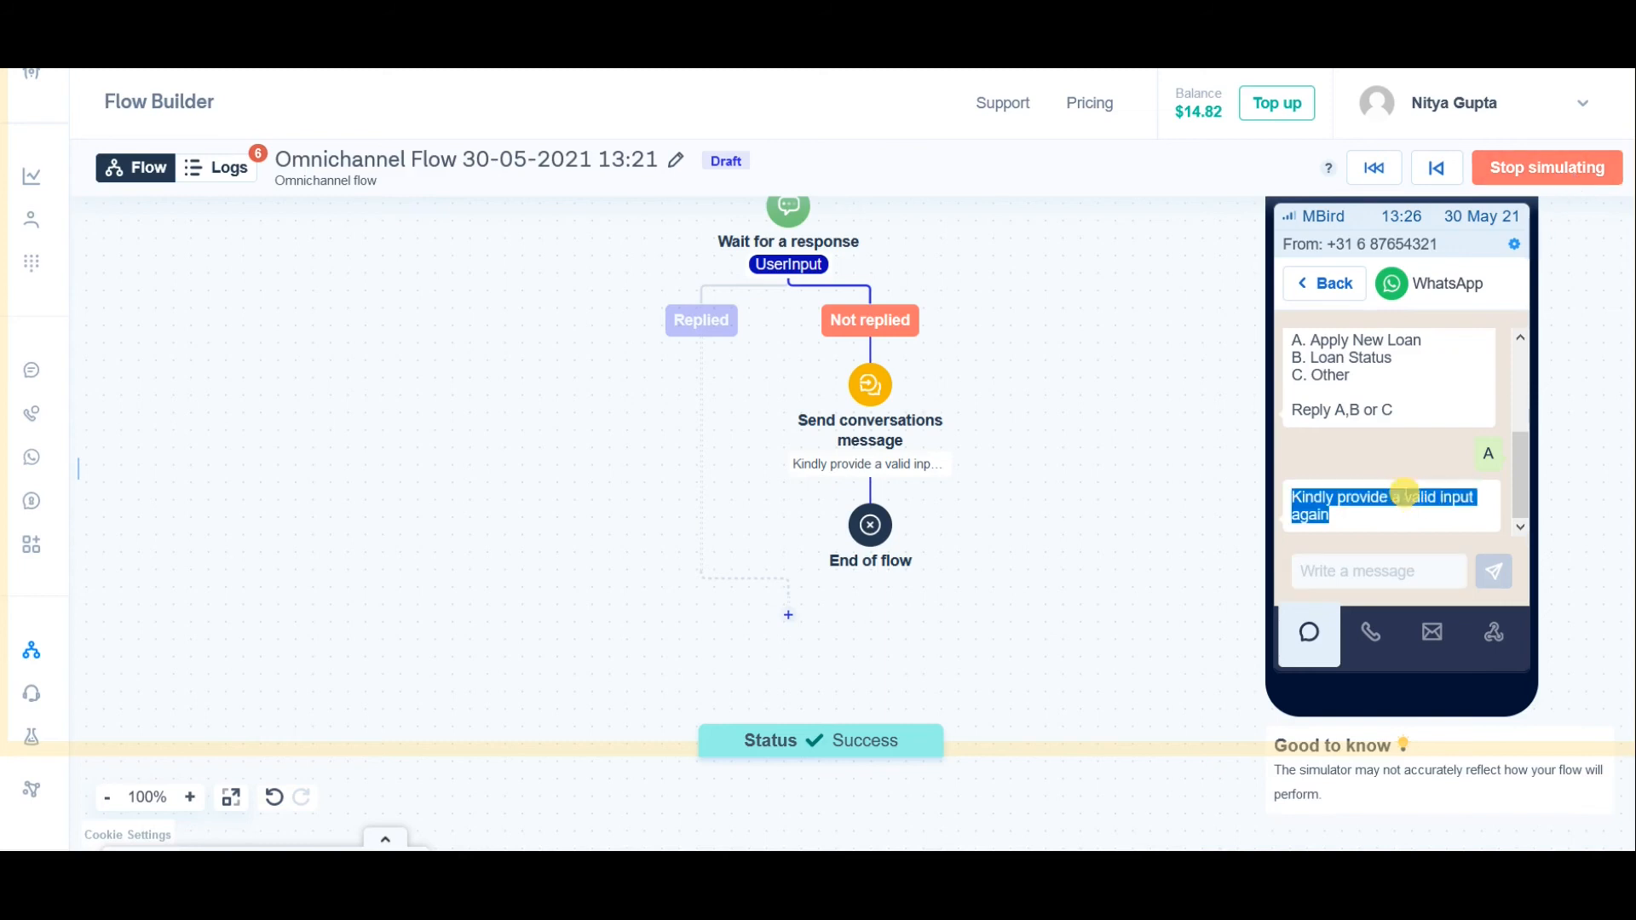
{"action": "left_click", "coordinate": [1584, 236]}
{"action": "left_click", "coordinate": [1549, 175]}
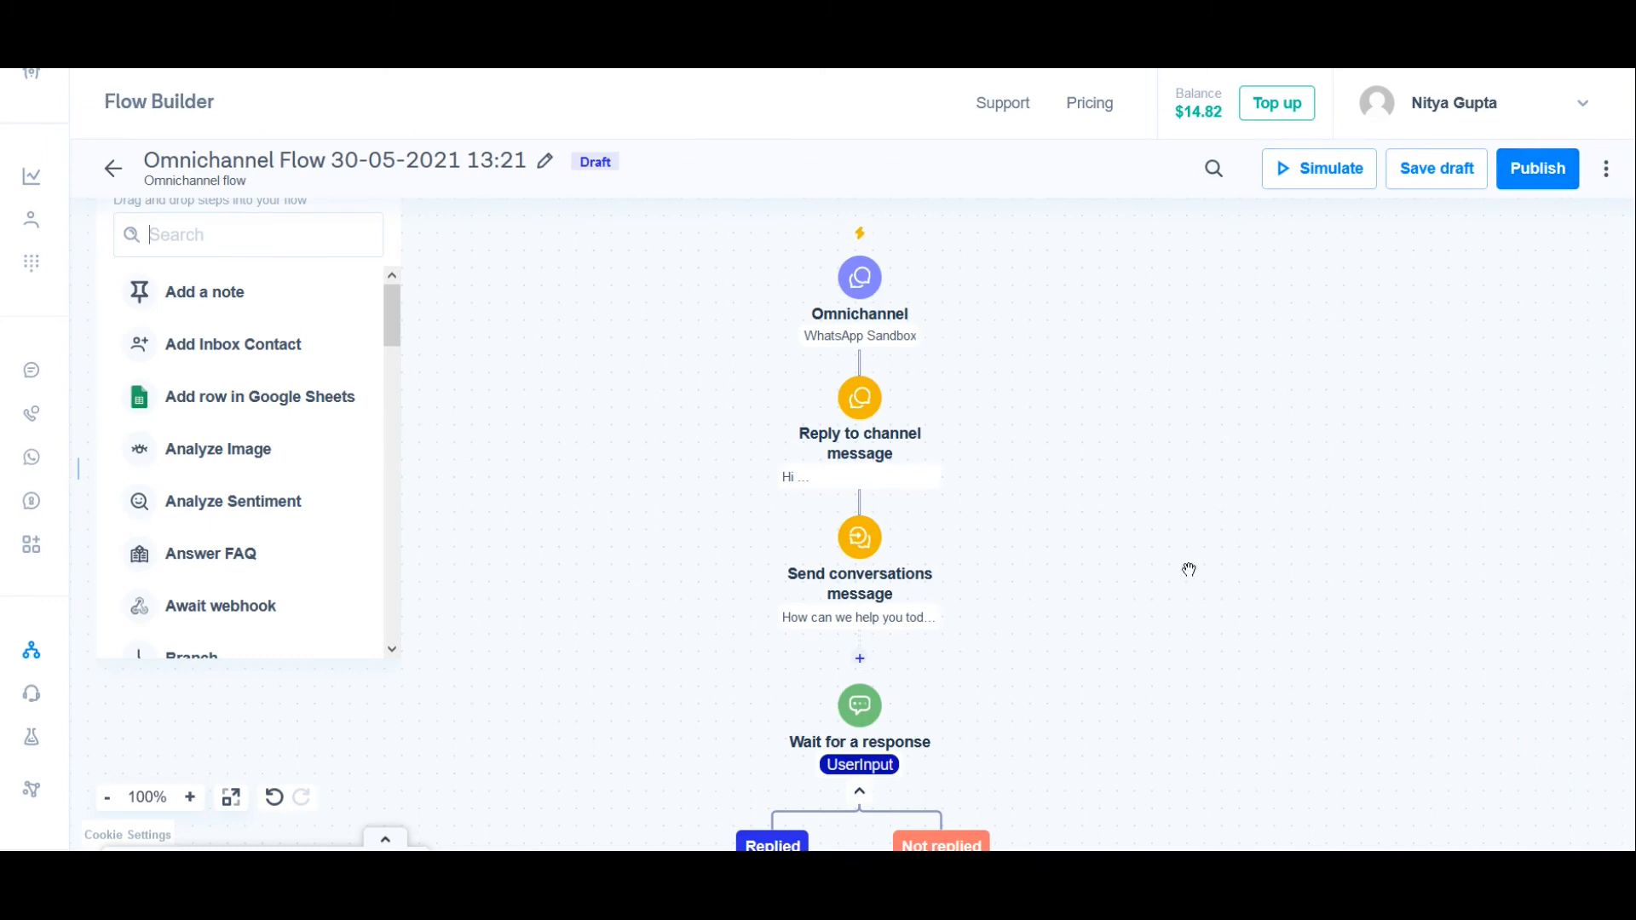
Step: Add a "Jump to" step between the Not replied branch's "Send conversations message" step and the end of flow
{"action": "type", "text": "E"}
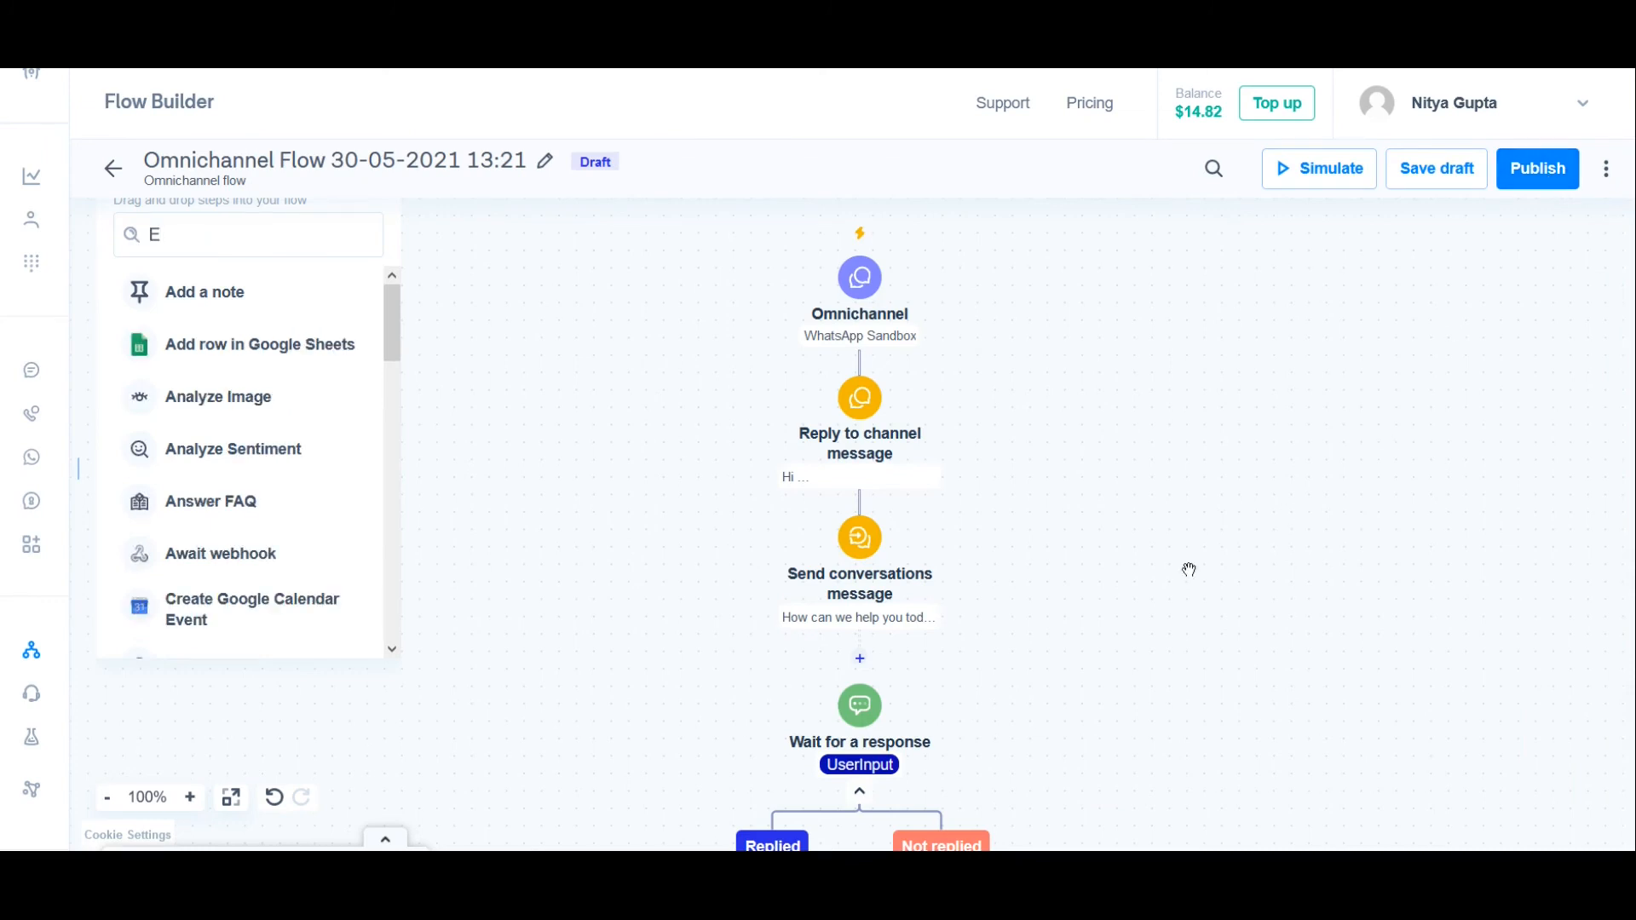
{"action": "key", "text": "BackSpace"}
{"action": "scroll", "coordinate": [1157, 545], "scroll_direction": "down", "scroll_amount": 5}
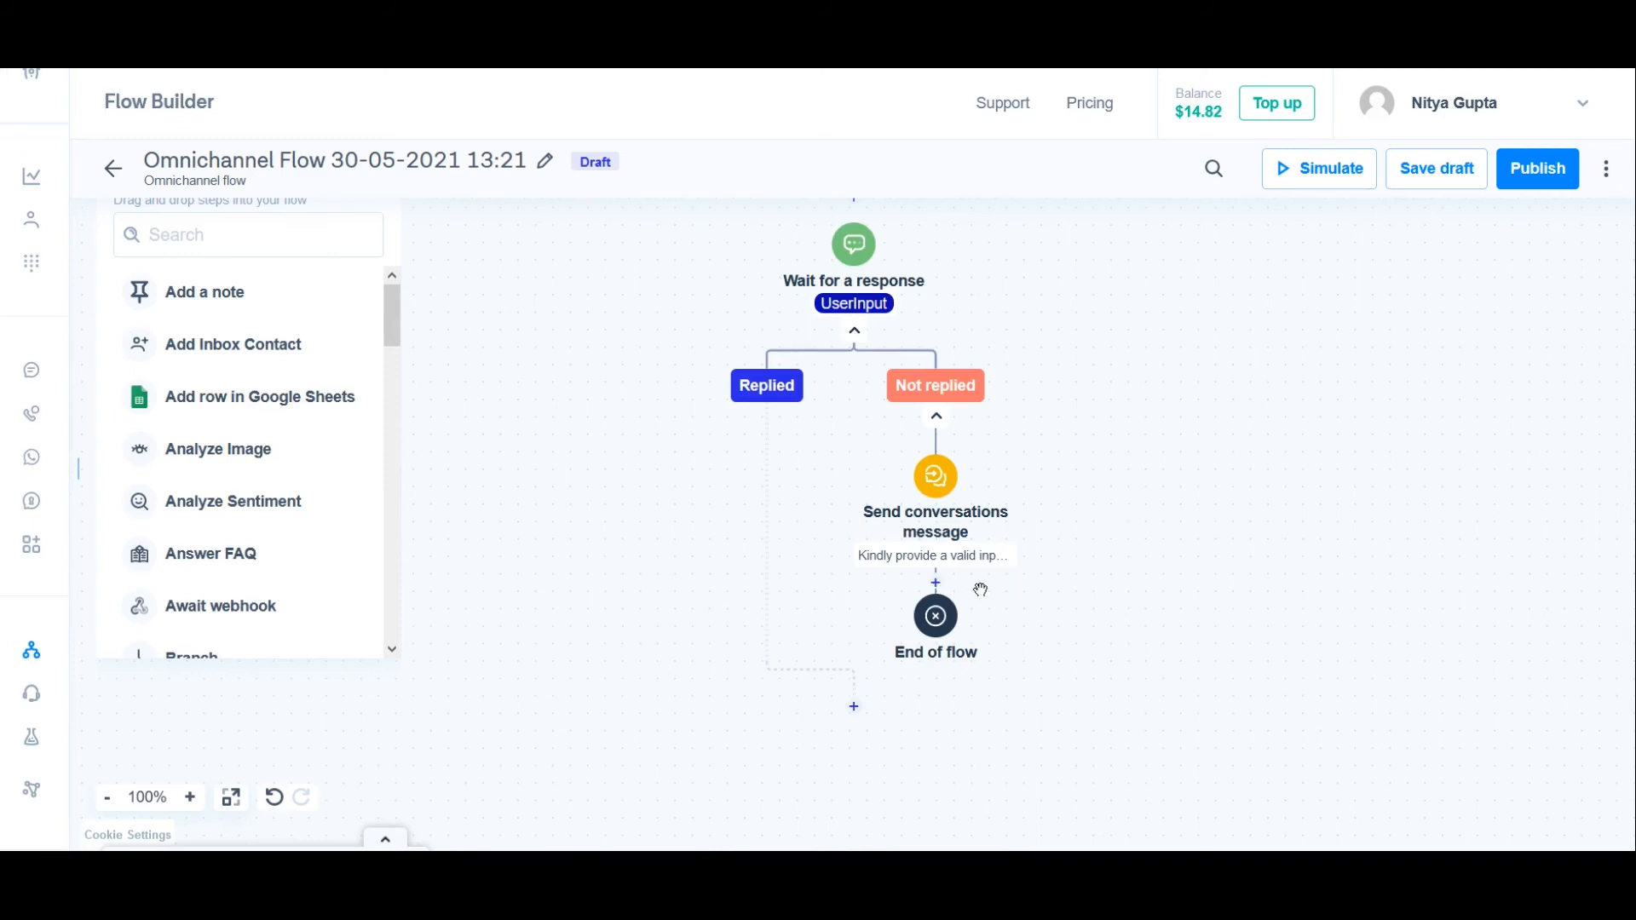
{"action": "left_click", "coordinate": [938, 591]}
{"action": "type", "text": "jum"}
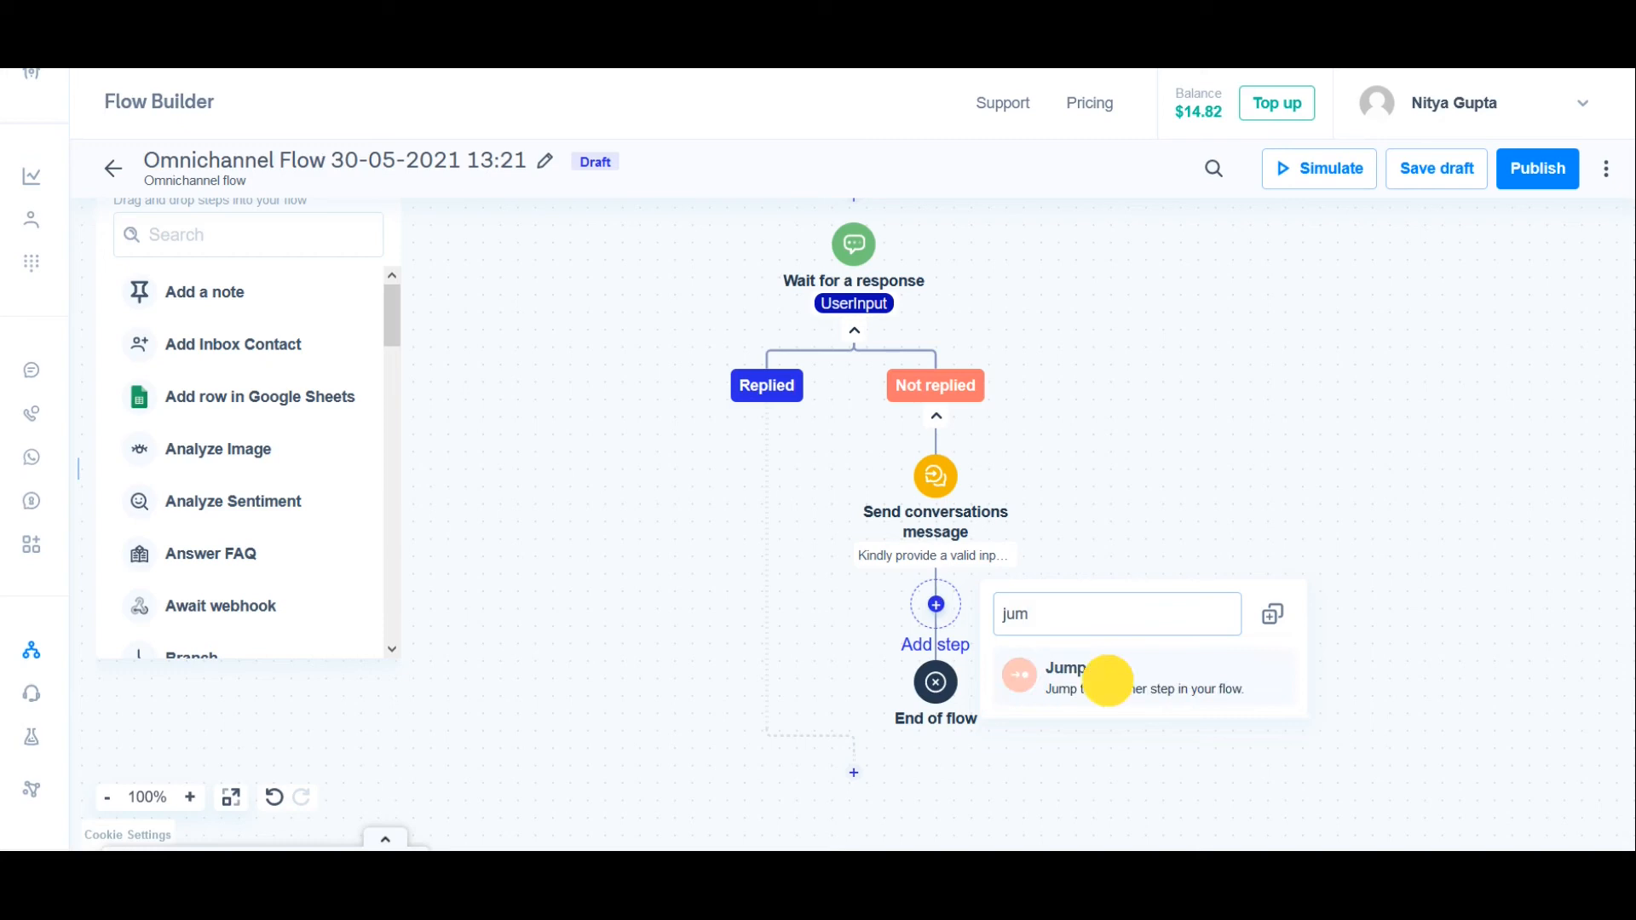
{"action": "left_click", "coordinate": [1106, 679]}
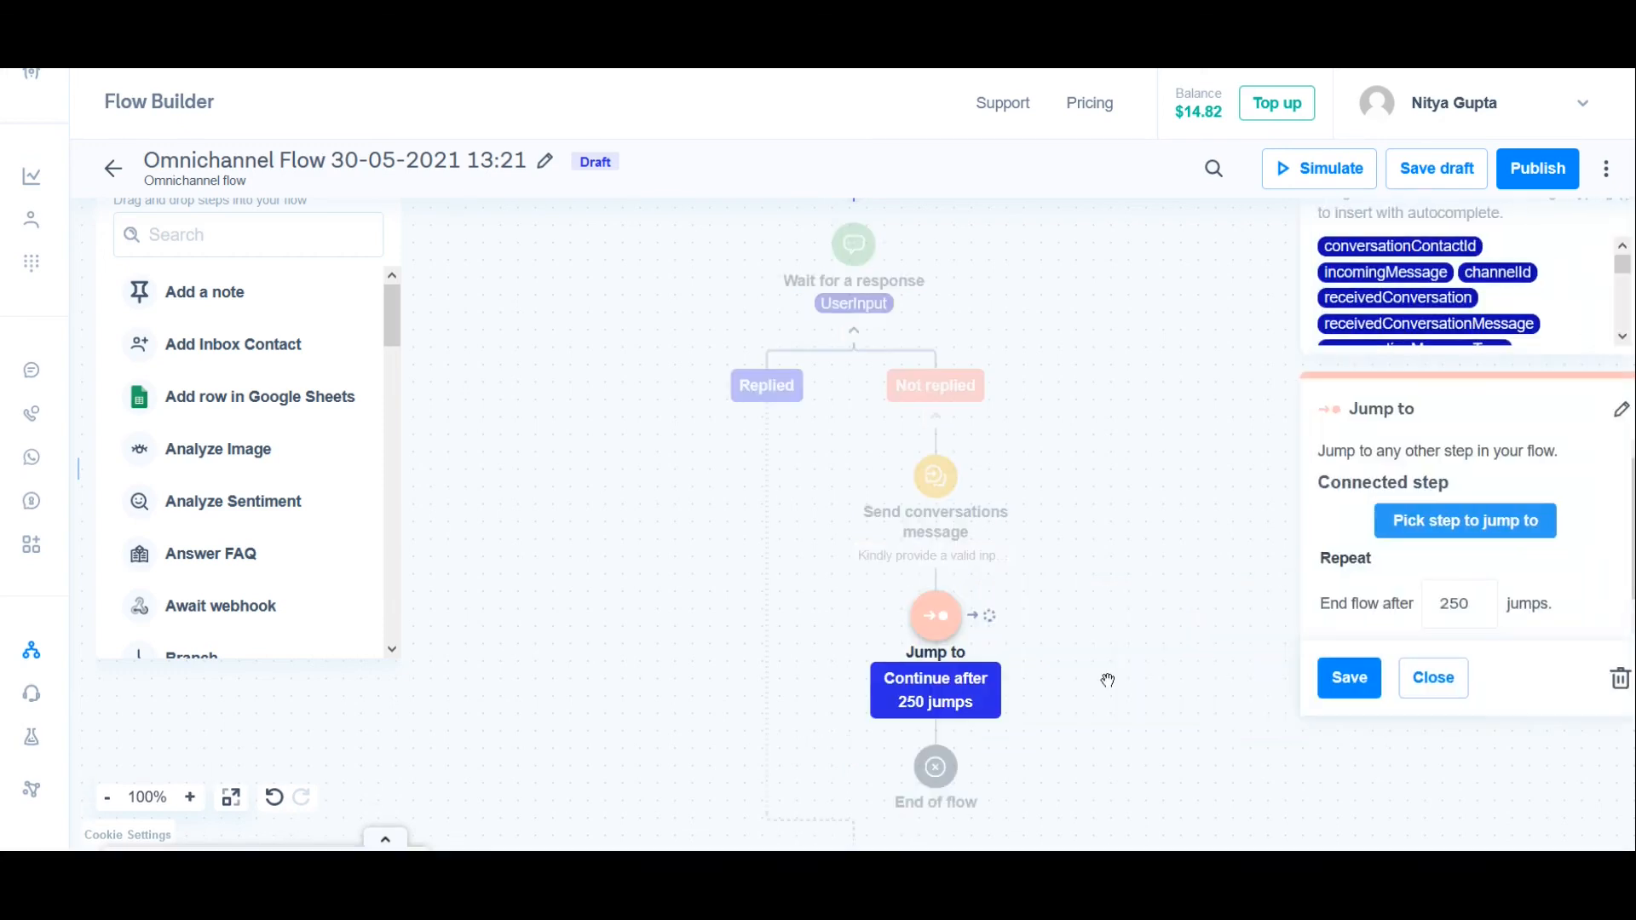
Step: Make the "Jump to" step jump to "Wait for a response", save the step and save the flow as a draft
{"action": "left_click", "coordinate": [1459, 530]}
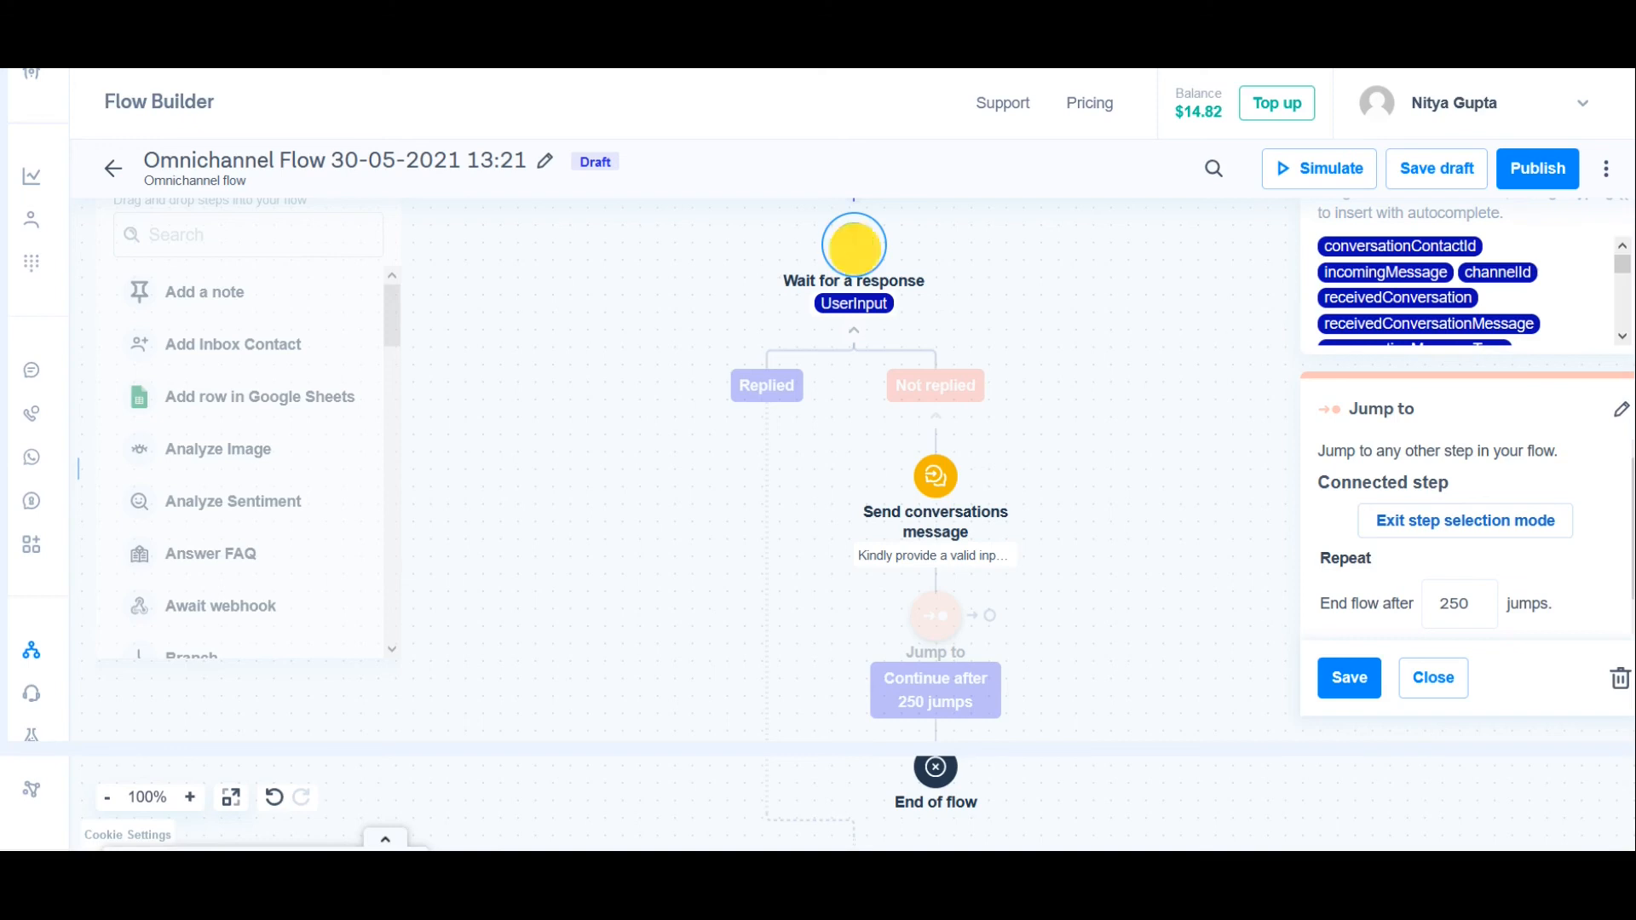
{"action": "left_click", "coordinate": [856, 255]}
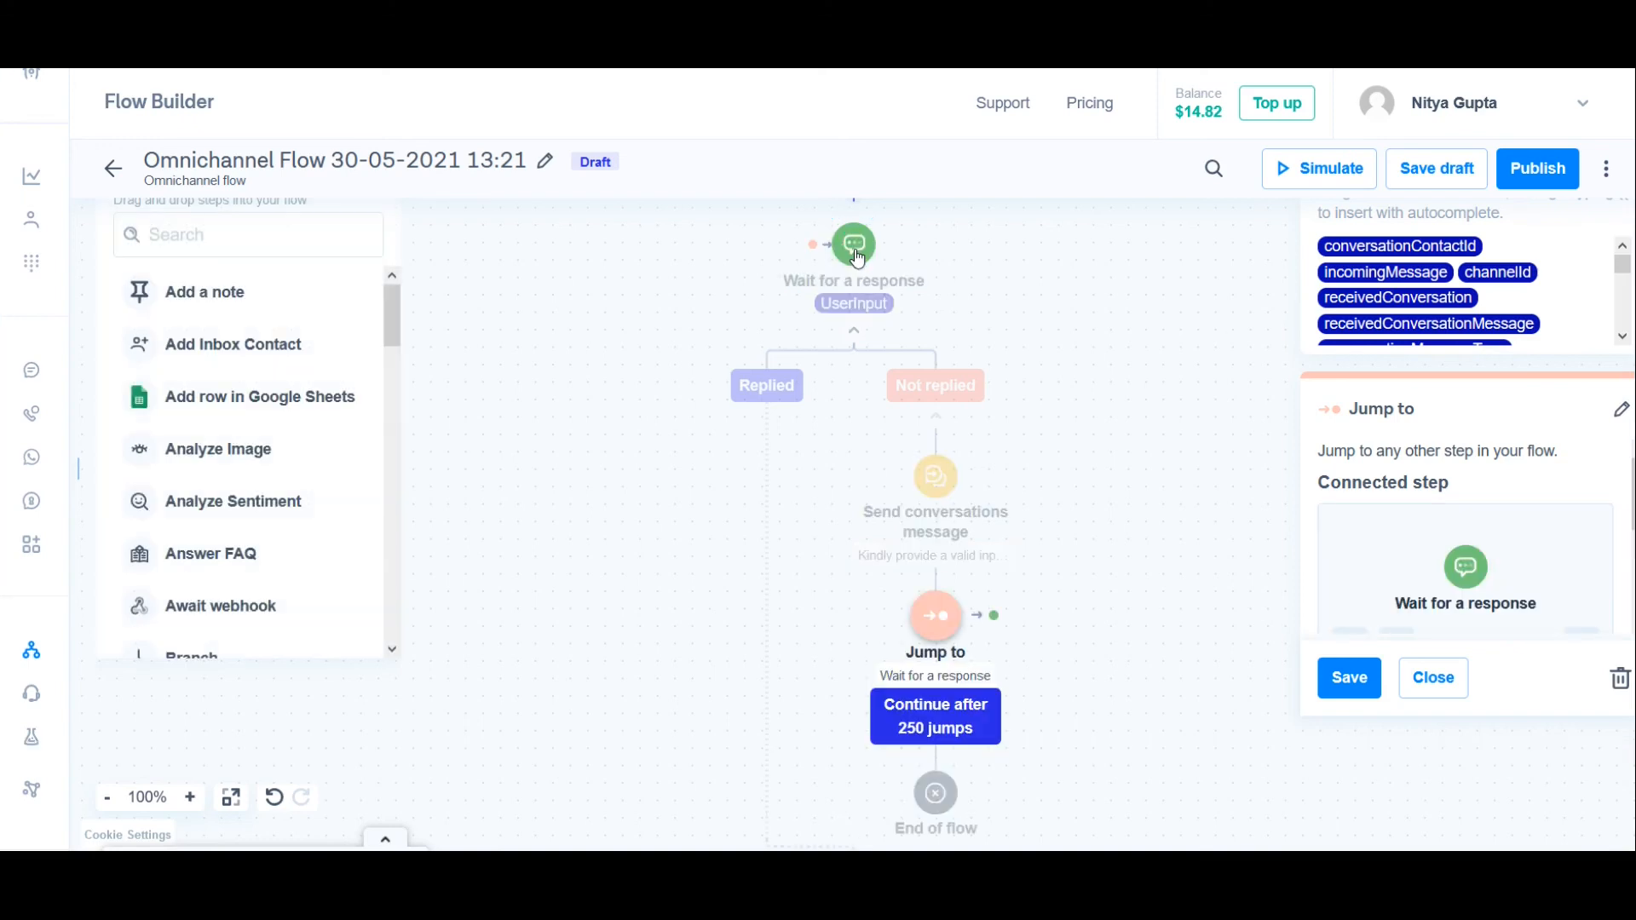
{"action": "left_click", "coordinate": [1350, 678]}
{"action": "left_click_drag", "start_coordinate": [1229, 618], "coordinate": [1212, 509]}
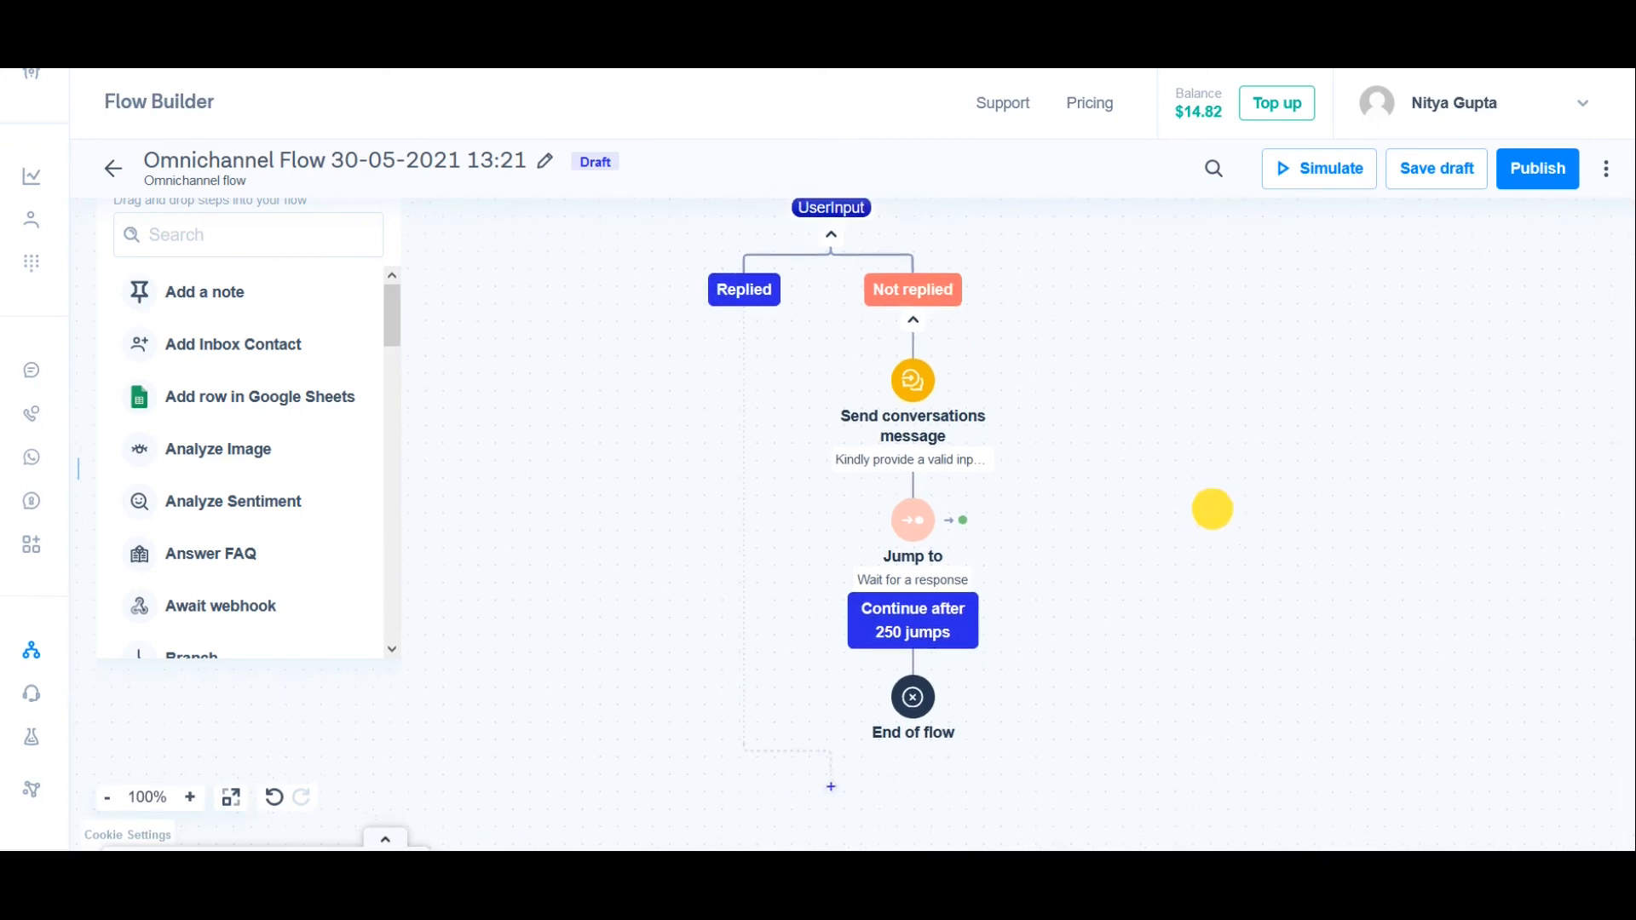
{"action": "left_click", "coordinate": [1434, 173]}
{"action": "left_click", "coordinate": [940, 559]}
Step: Simulate the flow through the WhatsApp channel by sending "hello" and replying "A" three times to test the jump back
{"action": "left_click", "coordinate": [1300, 168]}
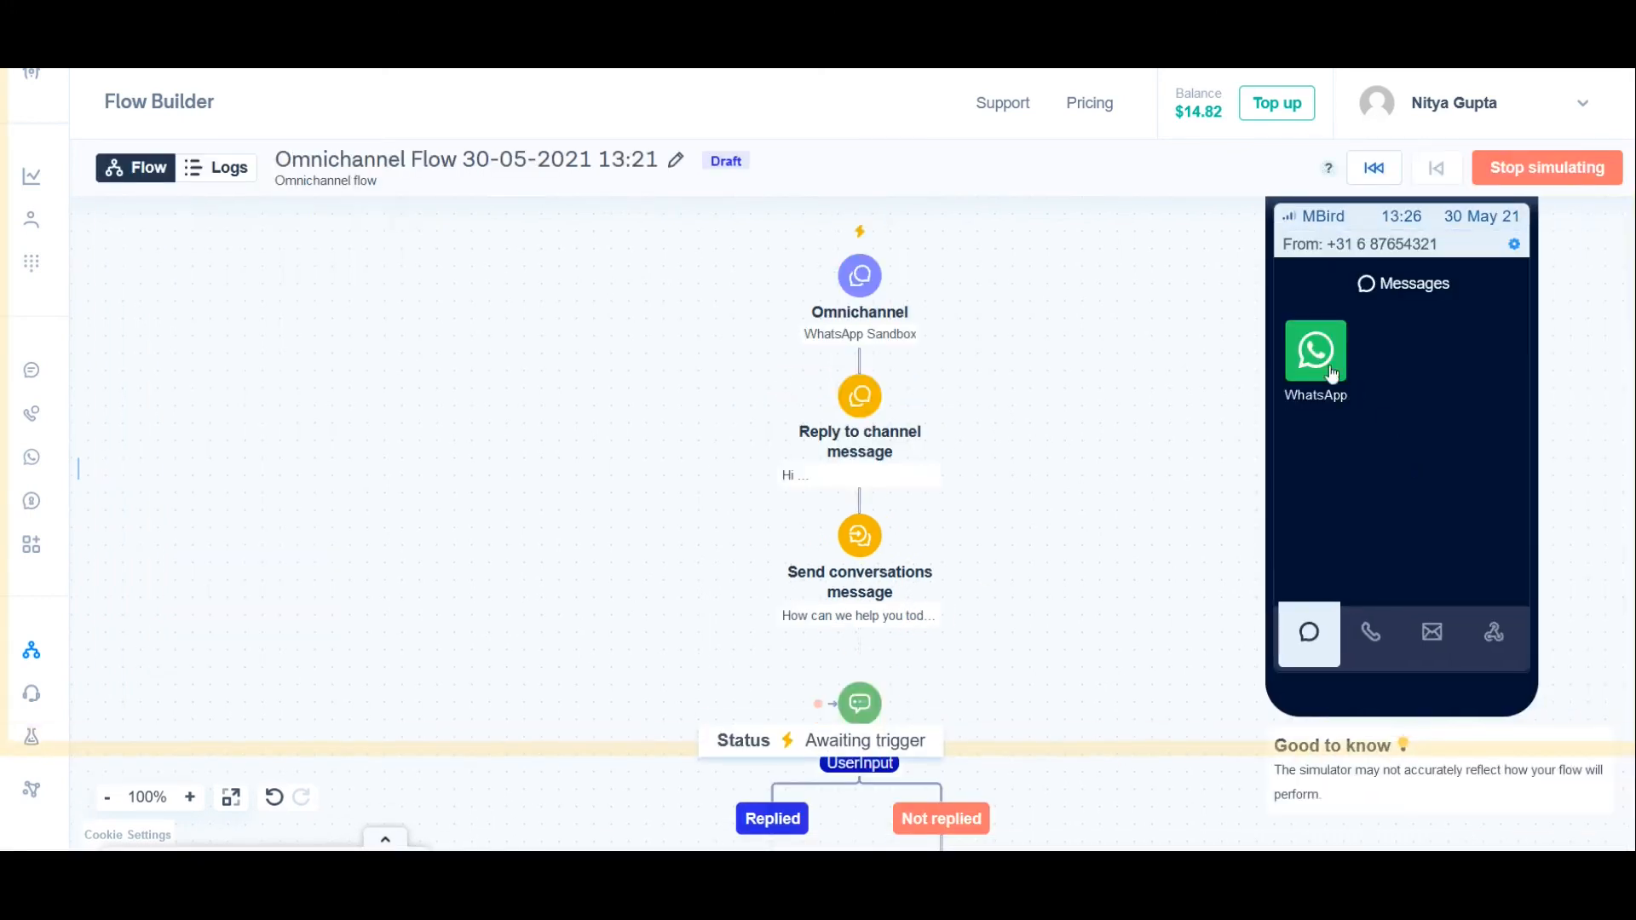
{"action": "left_click", "coordinate": [1328, 367]}
{"action": "left_click", "coordinate": [1423, 577]}
{"action": "type", "text": "hello"}
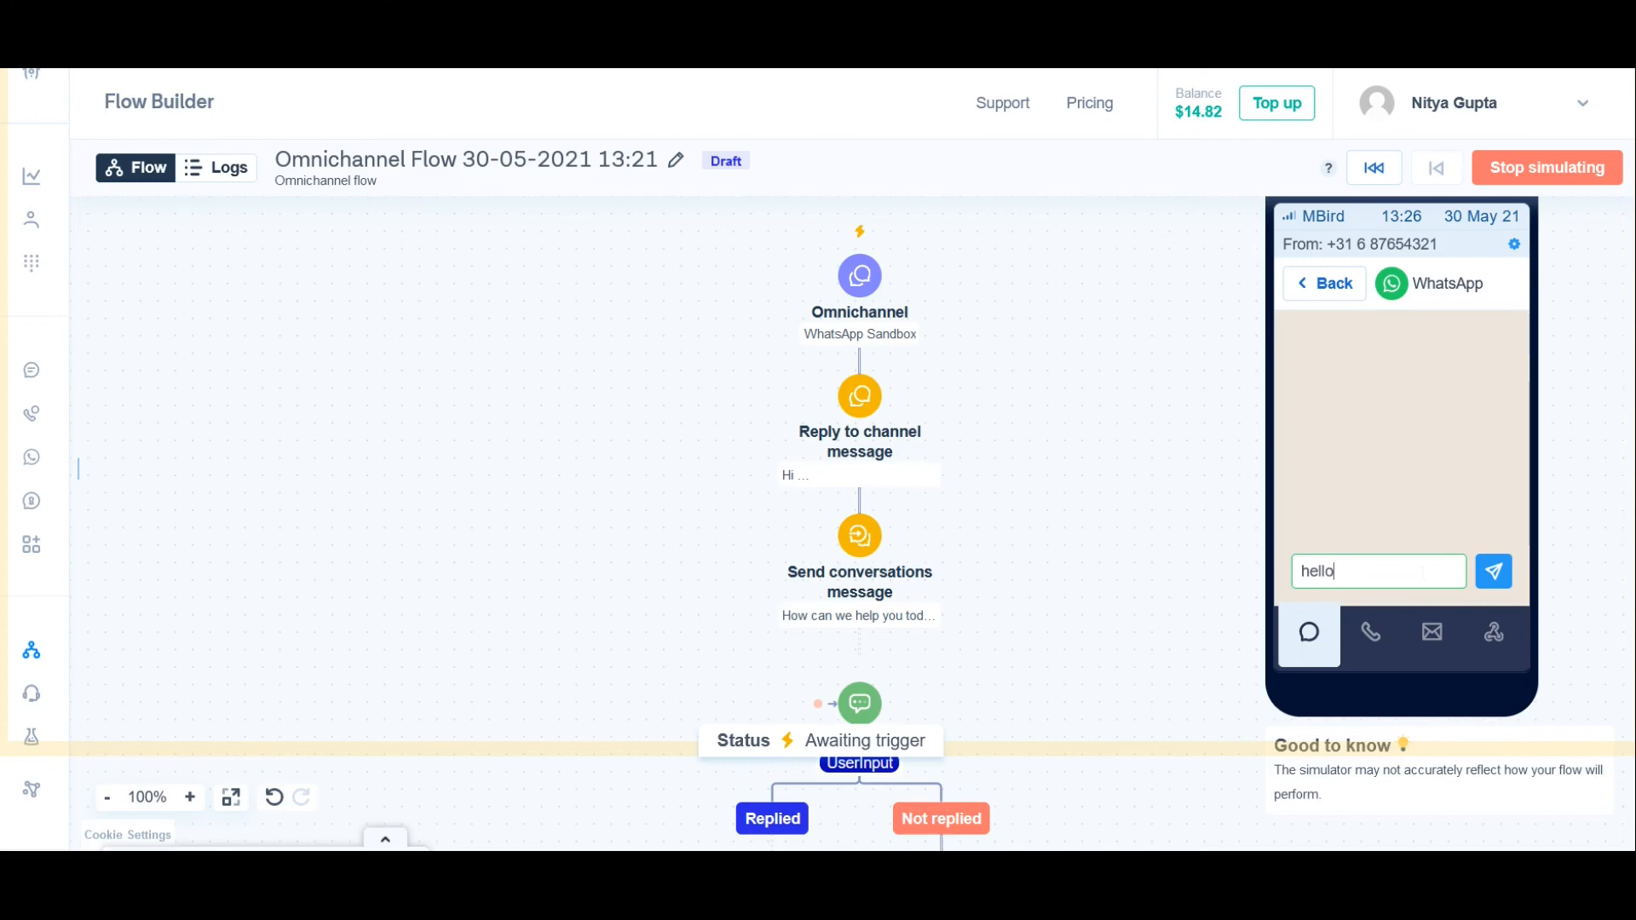
{"action": "key", "text": "Return"}
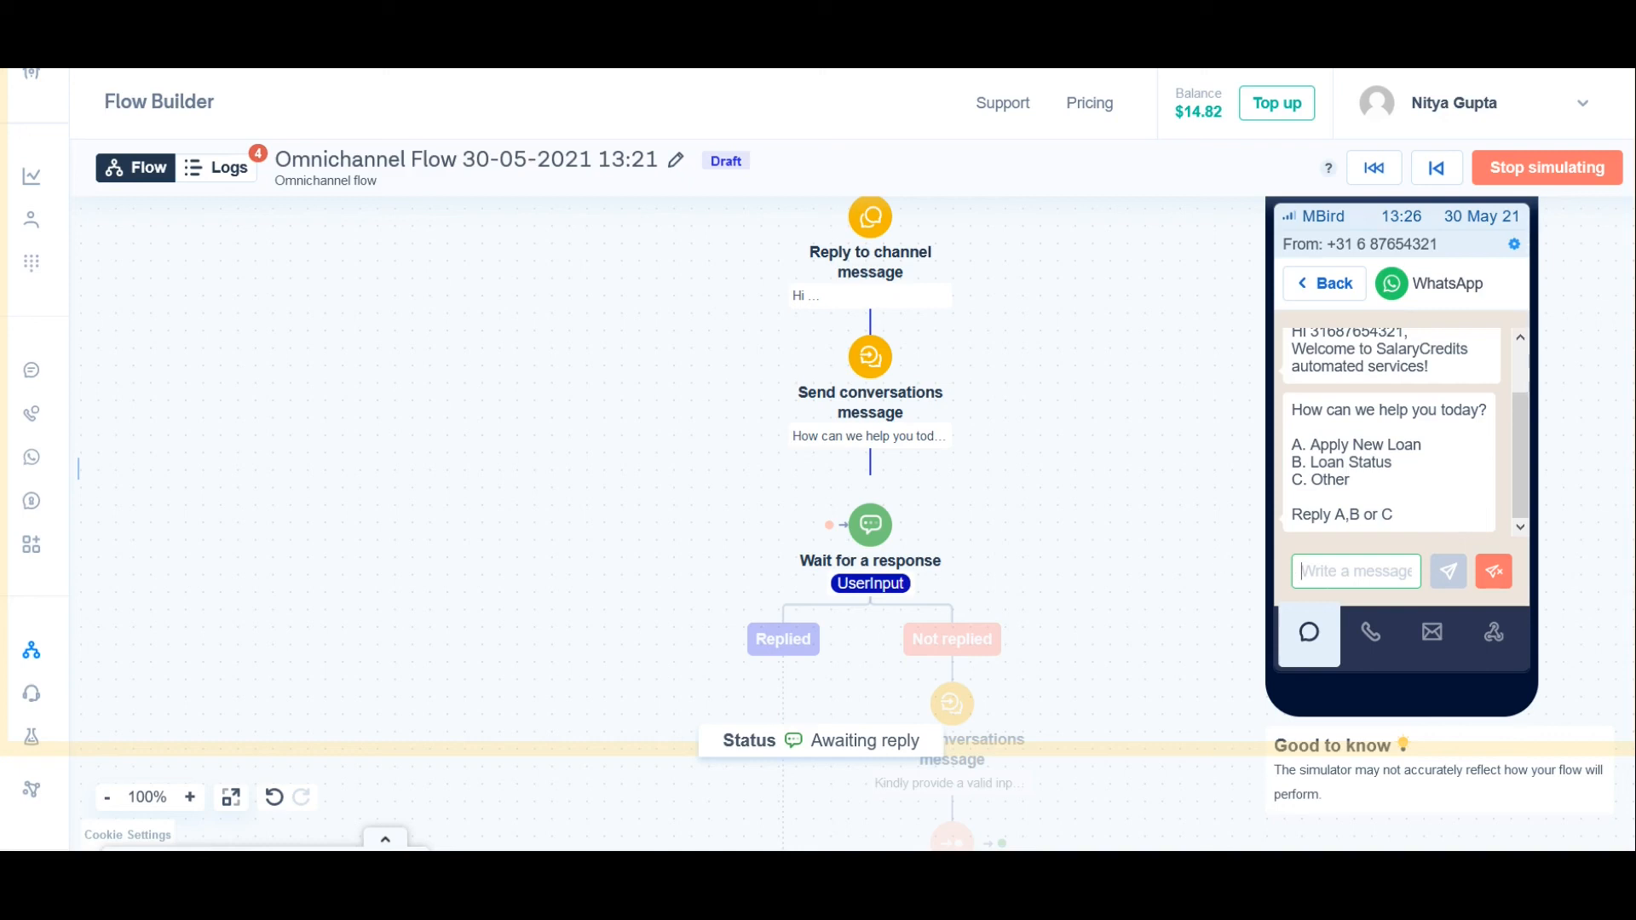
{"action": "type", "text": "A"}
{"action": "key", "text": "Return"}
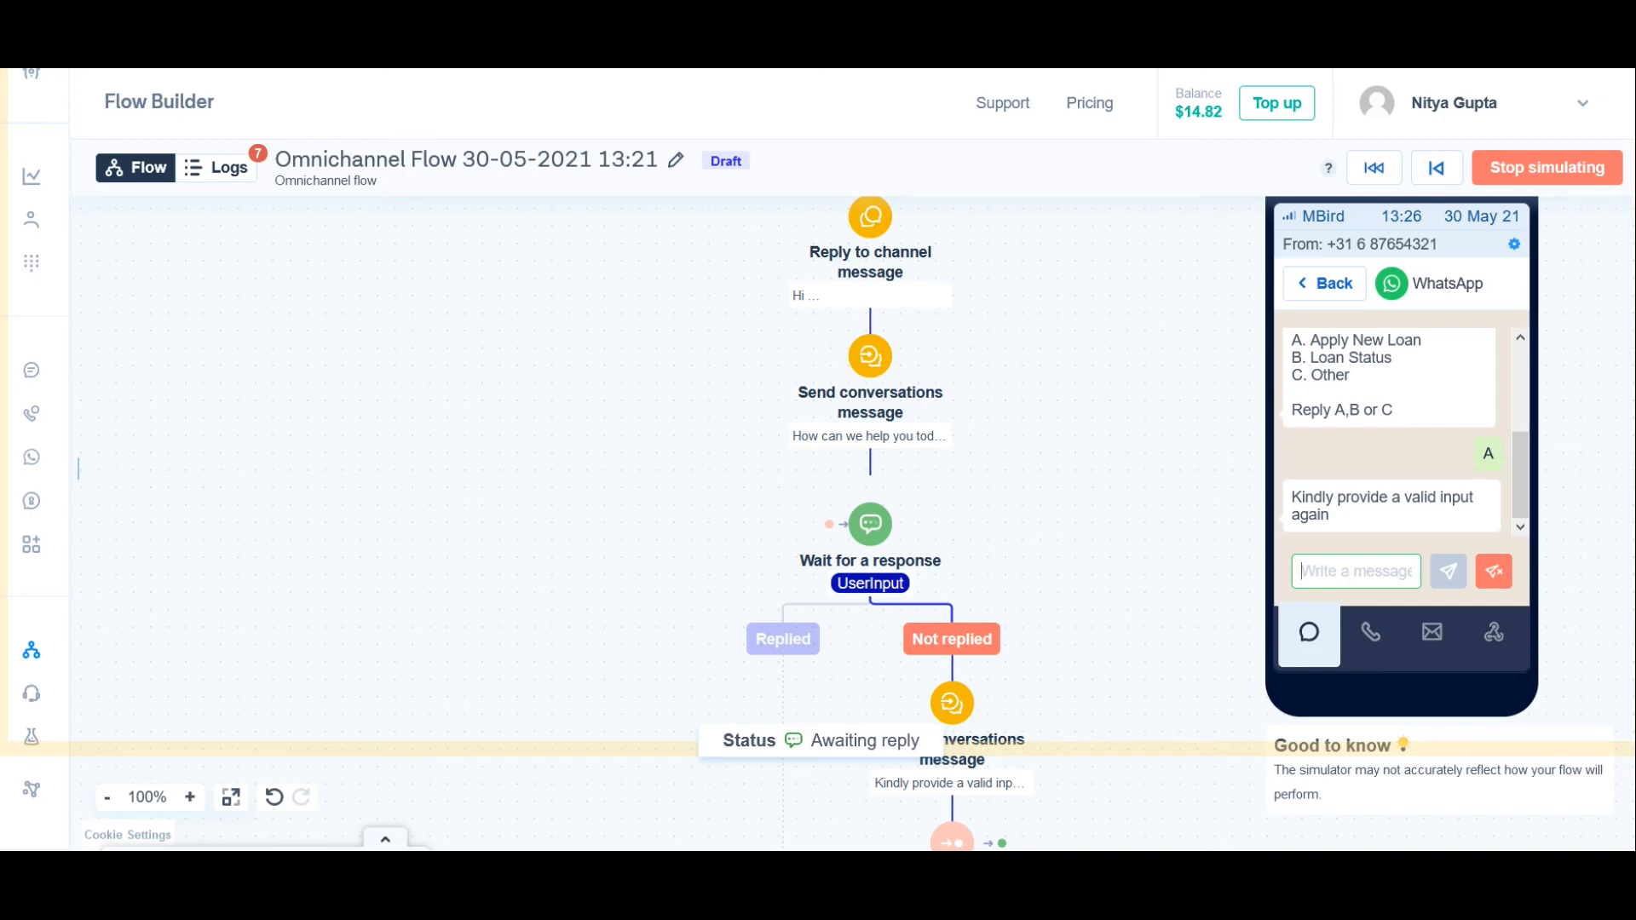
{"action": "type", "text": "A"}
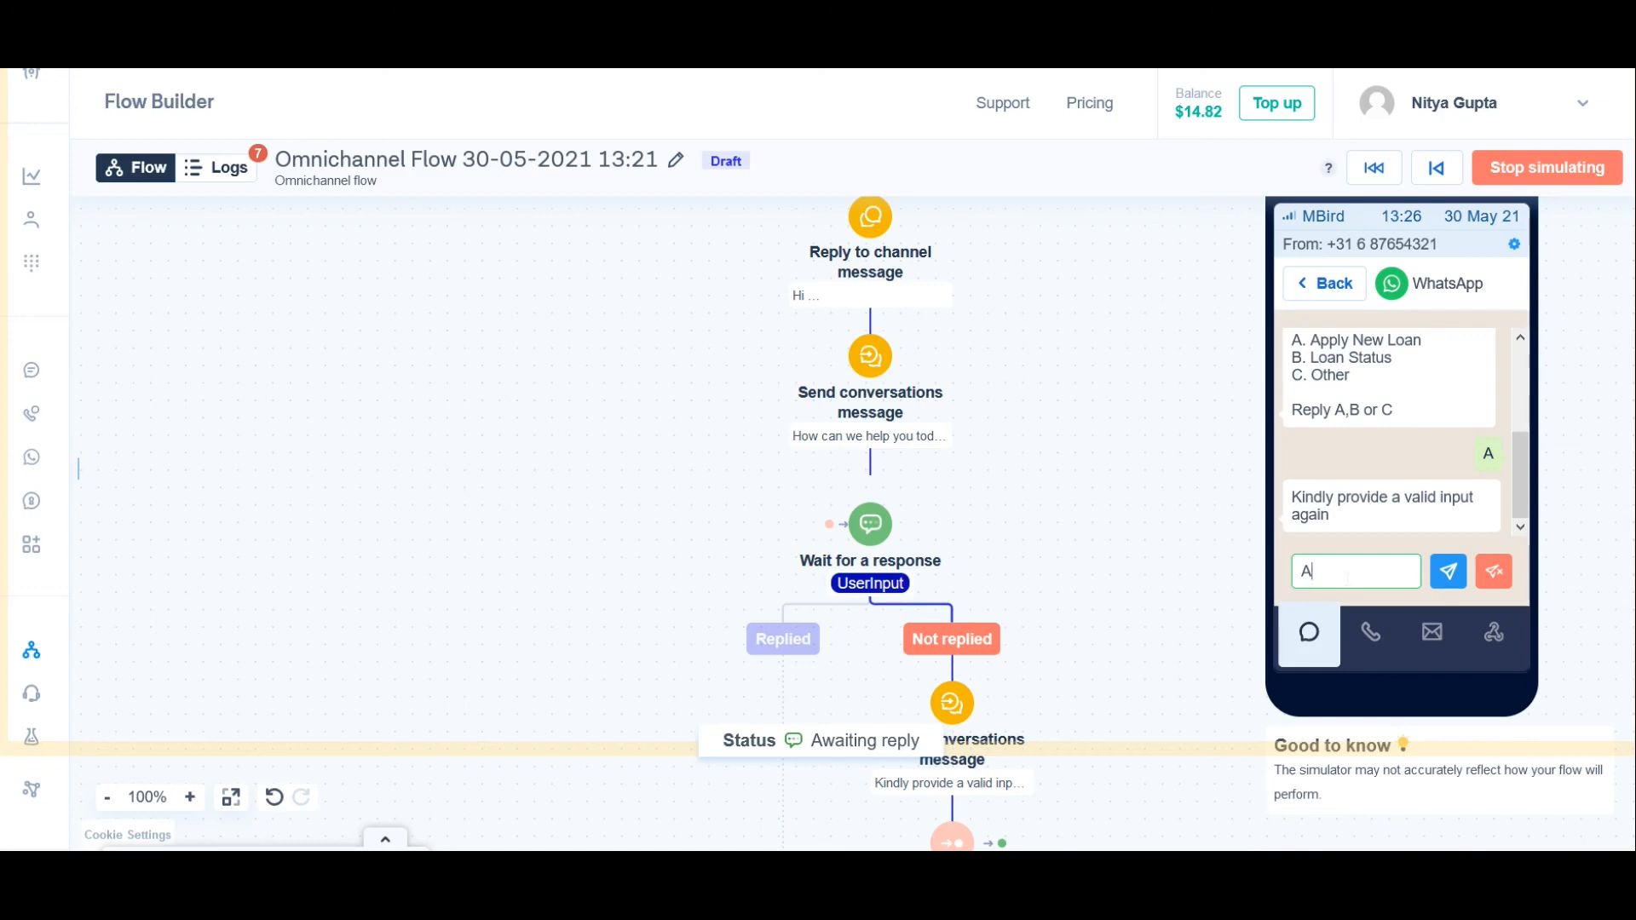
{"action": "key", "text": "Return"}
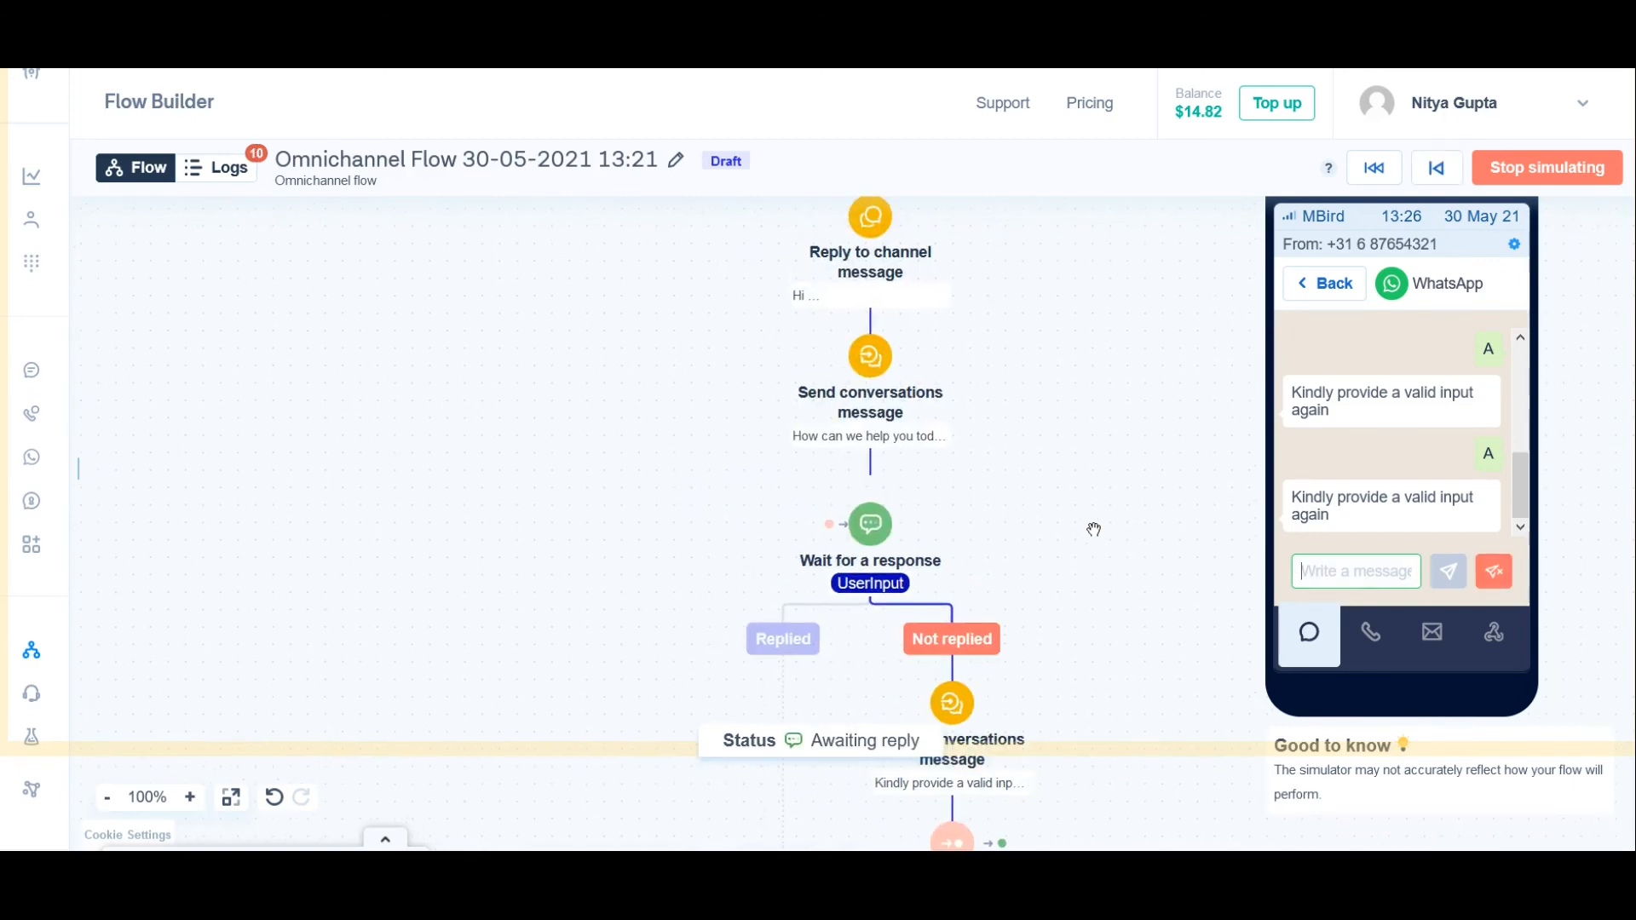
{"action": "type", "text": "A"}
{"action": "key", "text": "Return"}
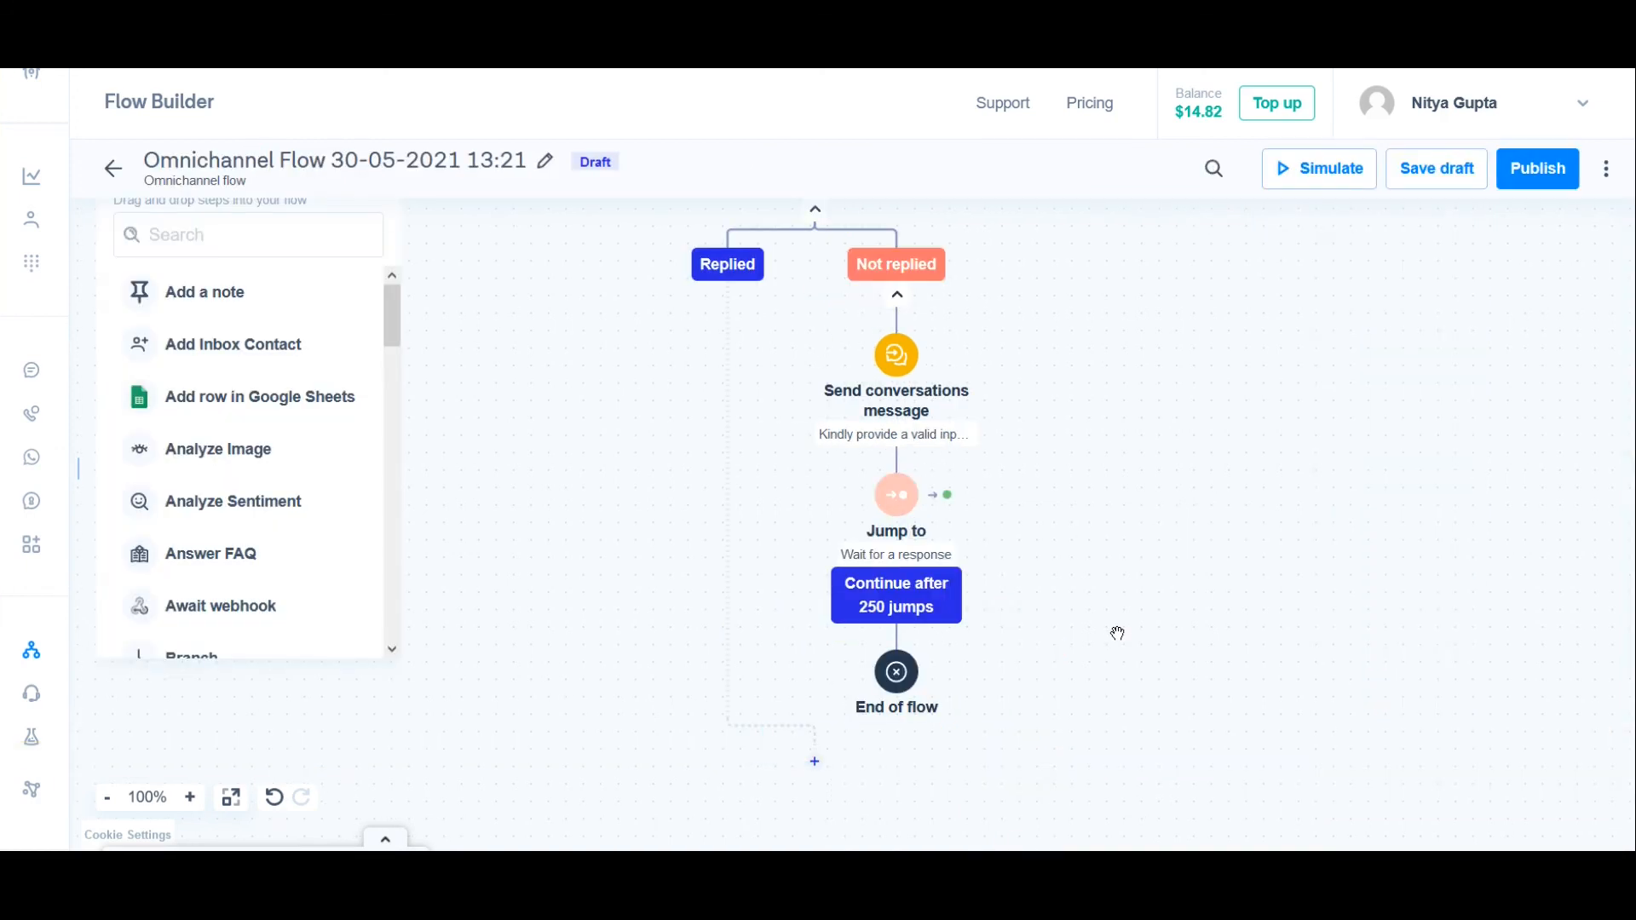
Step: Add an "End of flow" step where the Replied path ends, below the Not replied branch
{"action": "left_click", "coordinate": [818, 775]}
{"action": "type", "text": "end"}
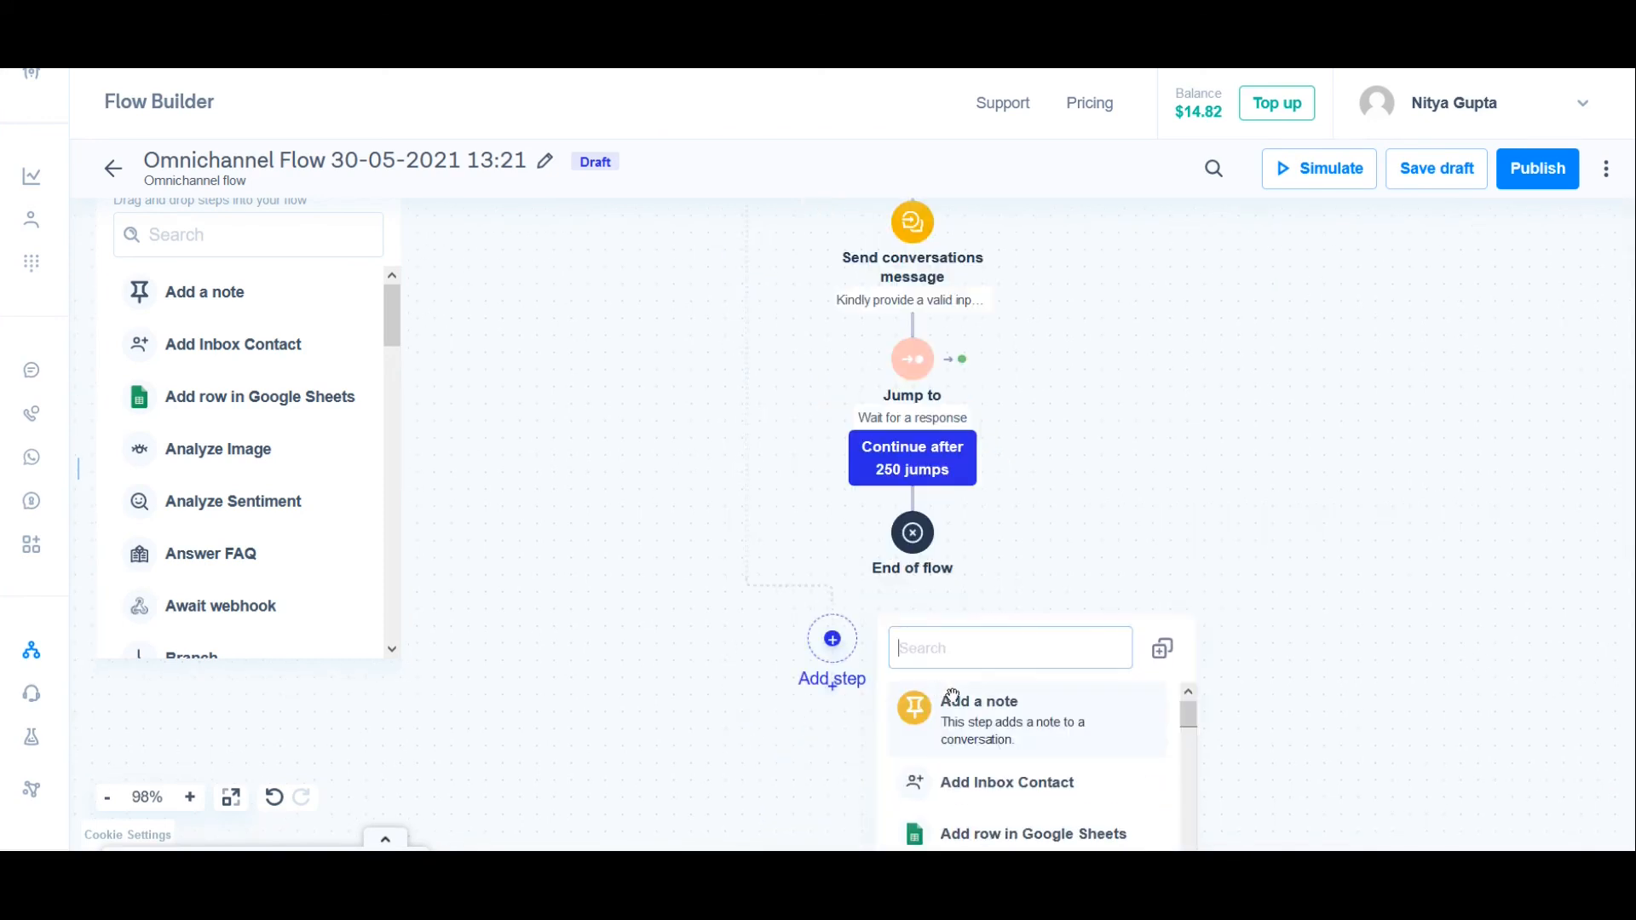
{"action": "type", "text": "end"}
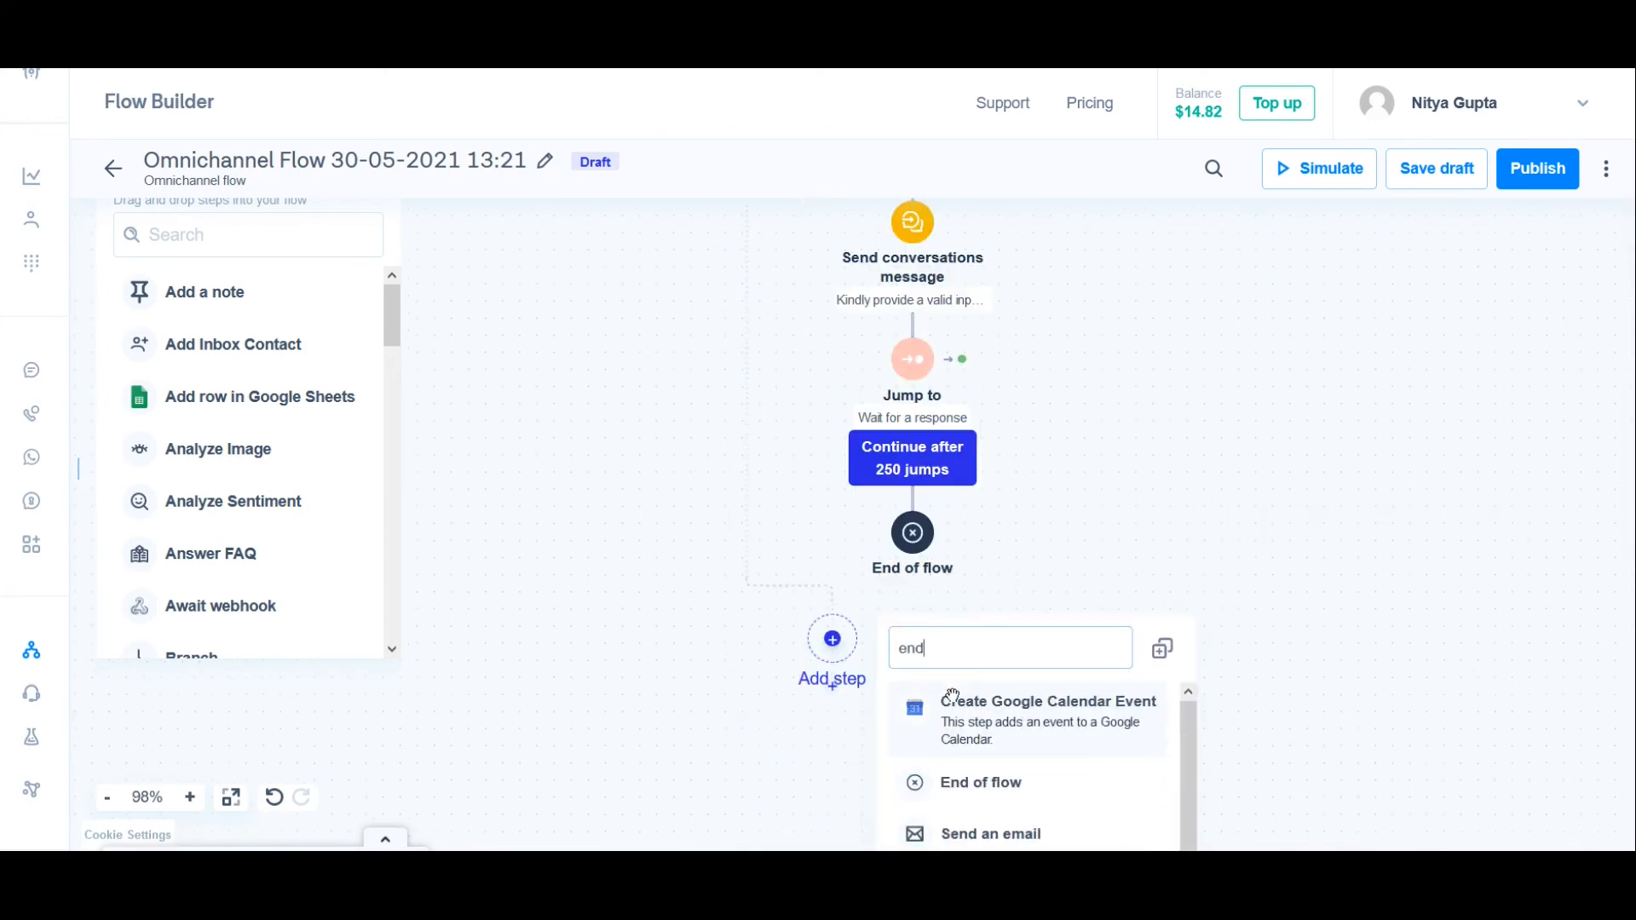
{"action": "left_click", "coordinate": [992, 775]}
{"action": "left_click", "coordinate": [1351, 554]}
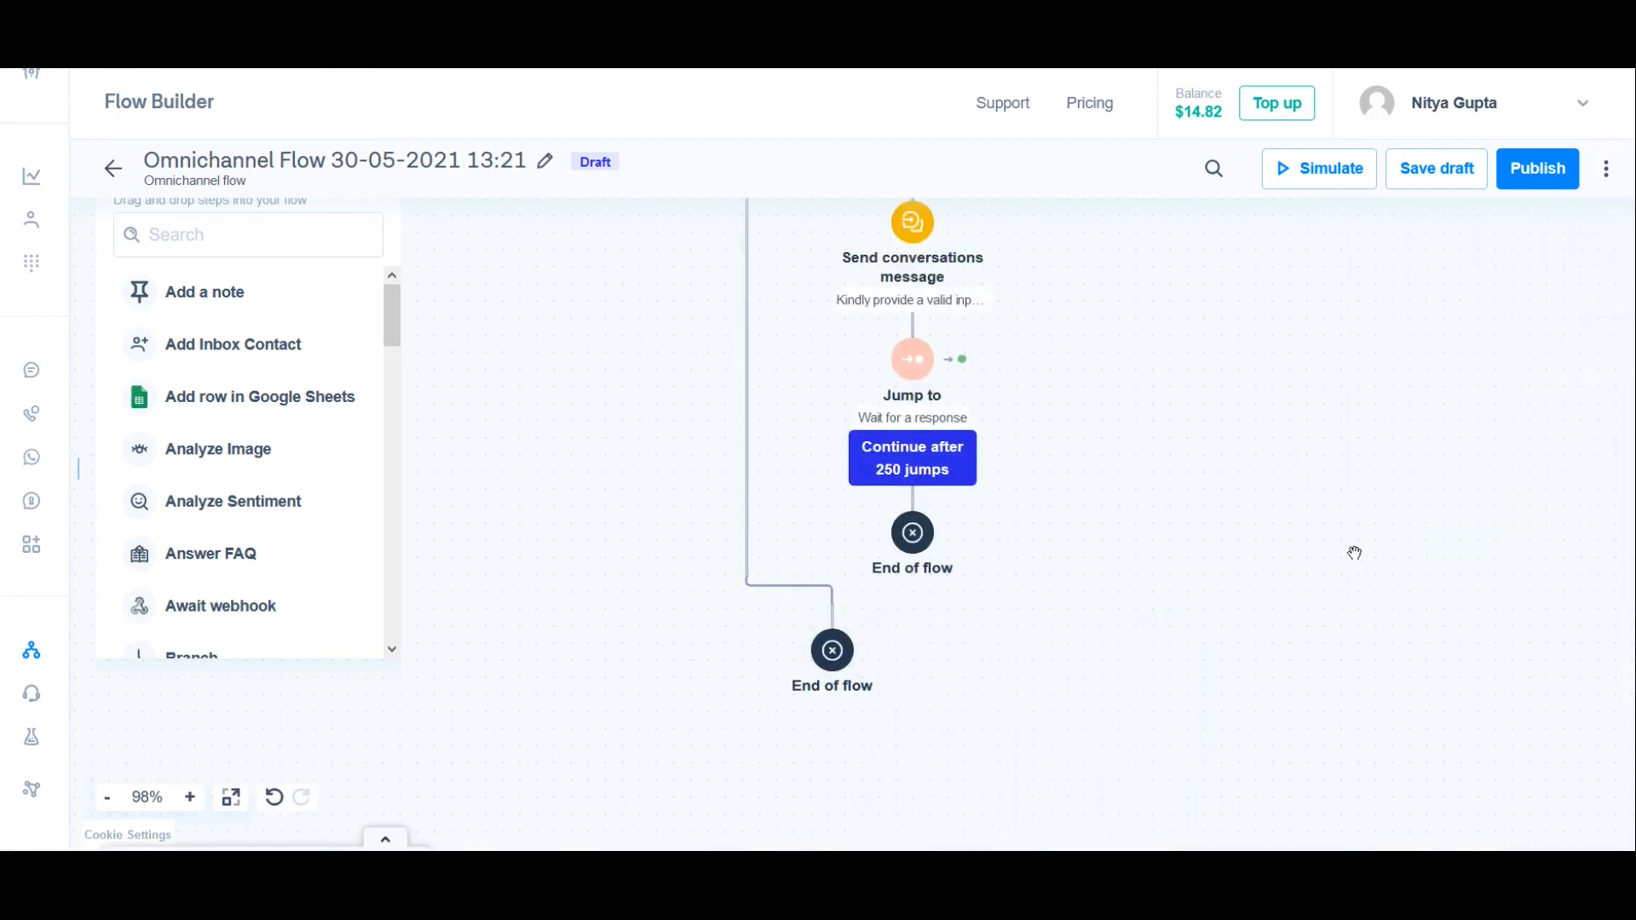
{"action": "left_click_drag", "start_coordinate": [1161, 475], "coordinate": [1144, 655]}
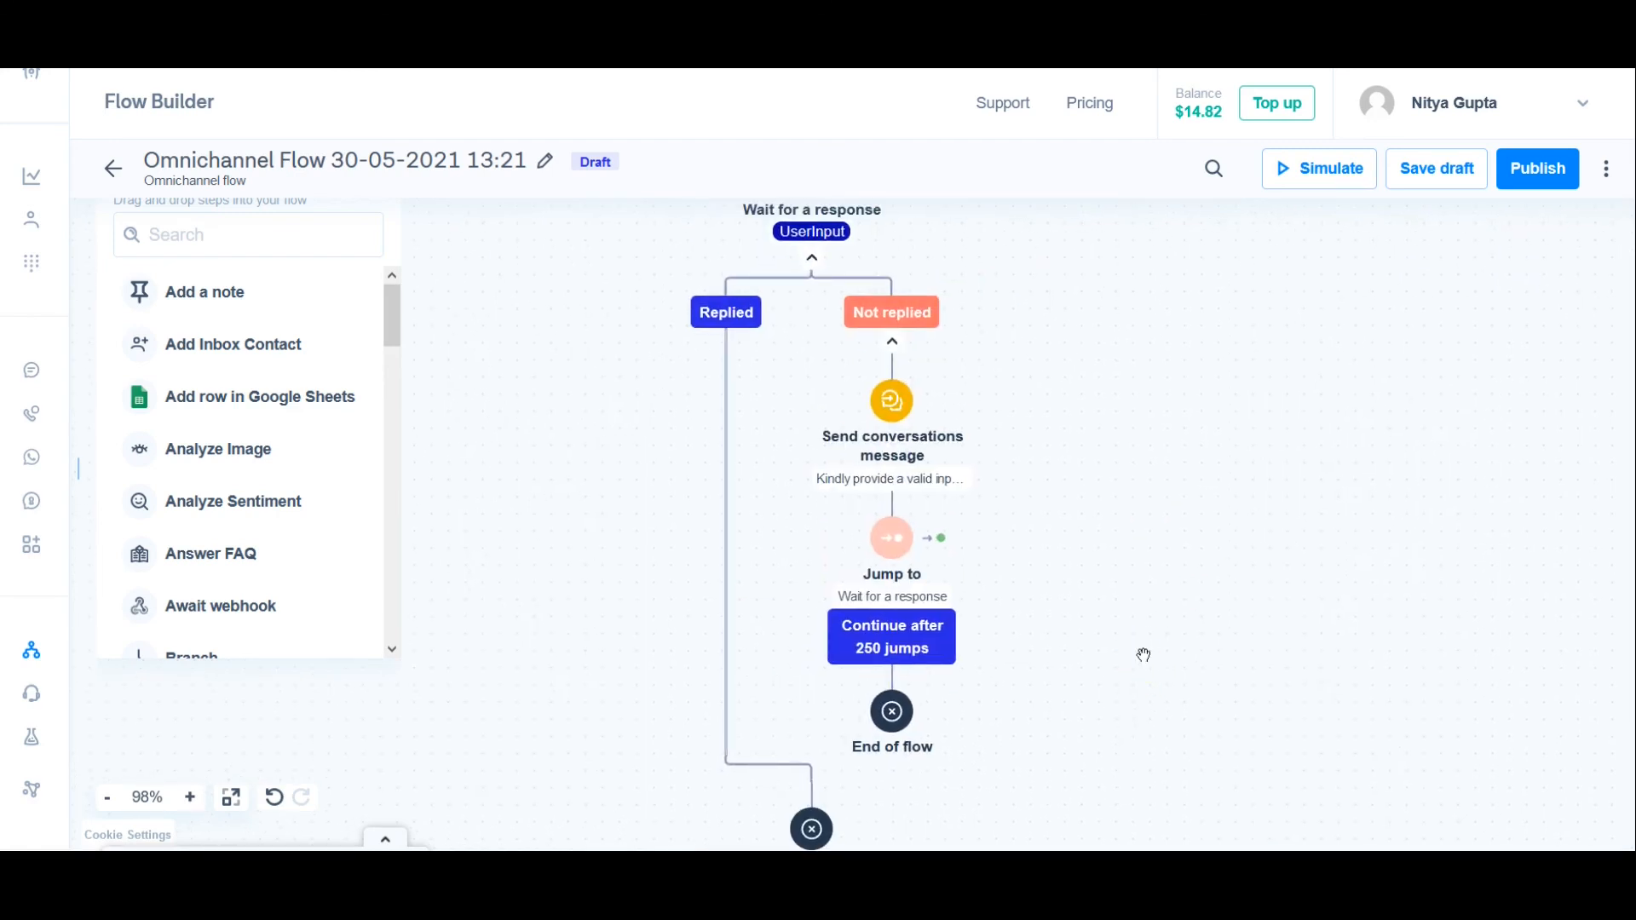
Step: Save the flow as a draft and publish it
{"action": "left_click", "coordinate": [1440, 173]}
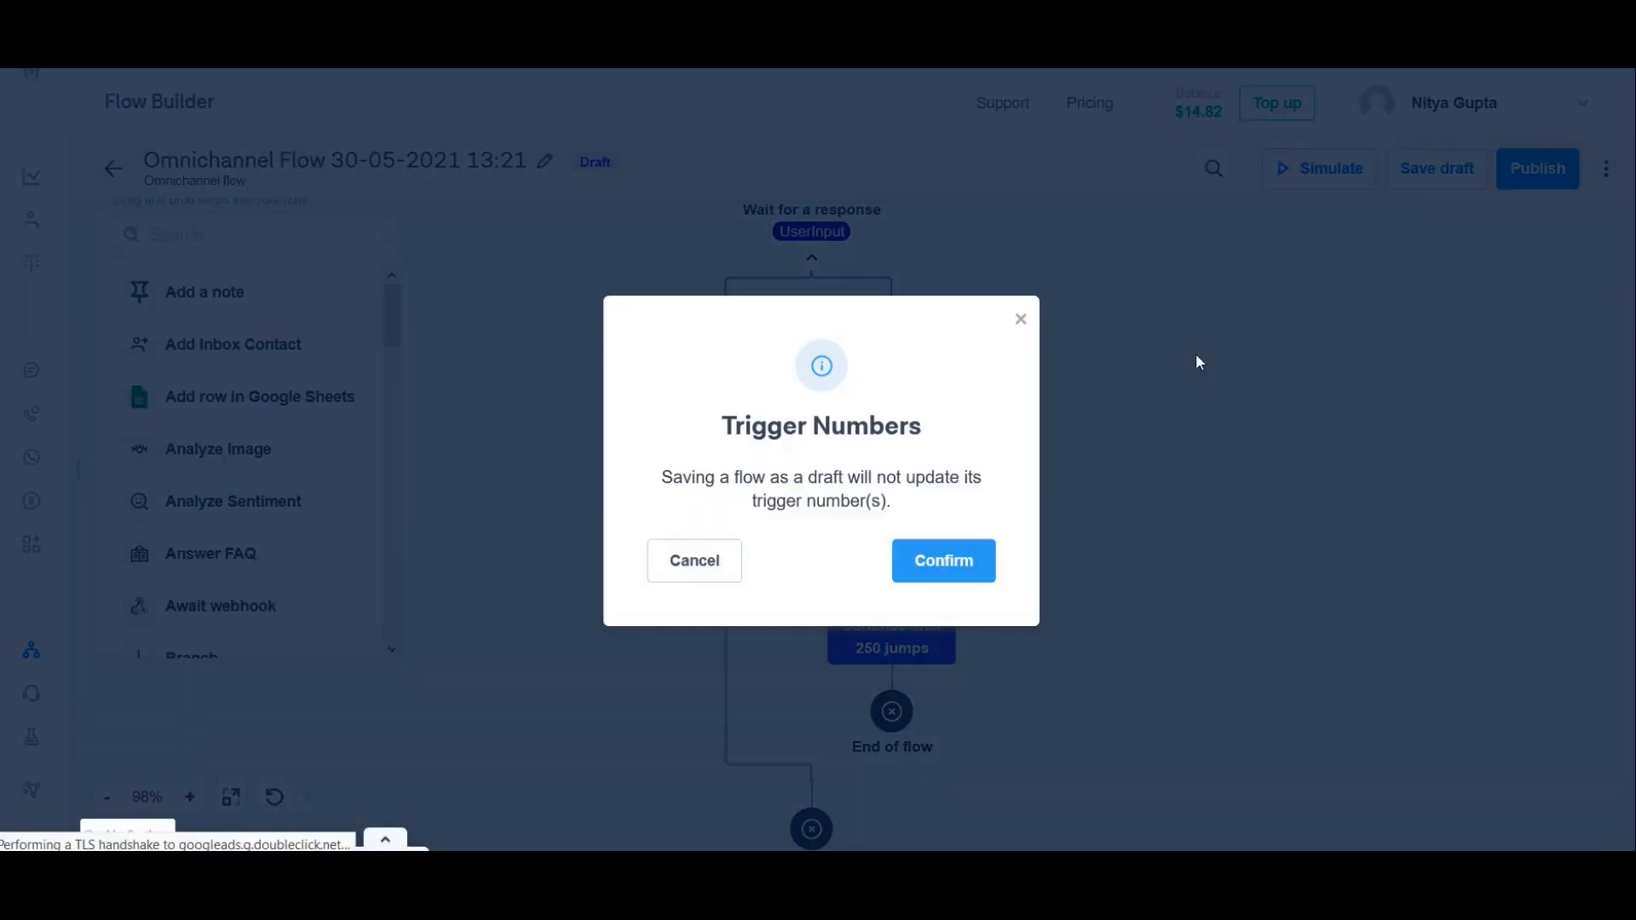
{"action": "left_click", "coordinate": [943, 560]}
{"action": "left_click", "coordinate": [1281, 175]}
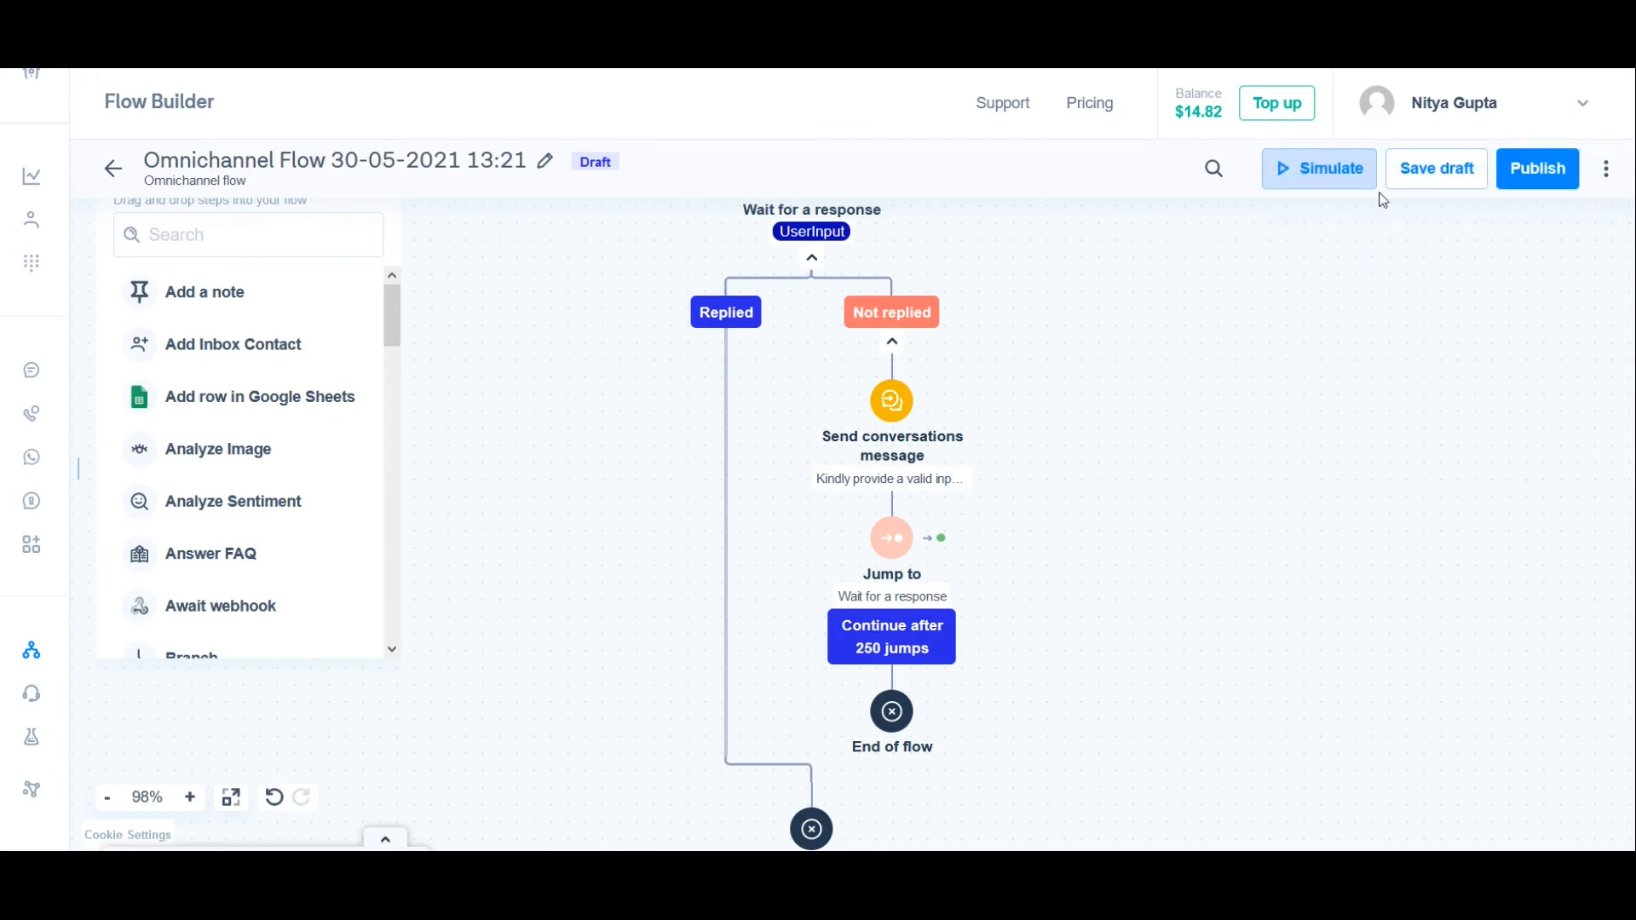
{"action": "left_click", "coordinate": [1535, 168]}
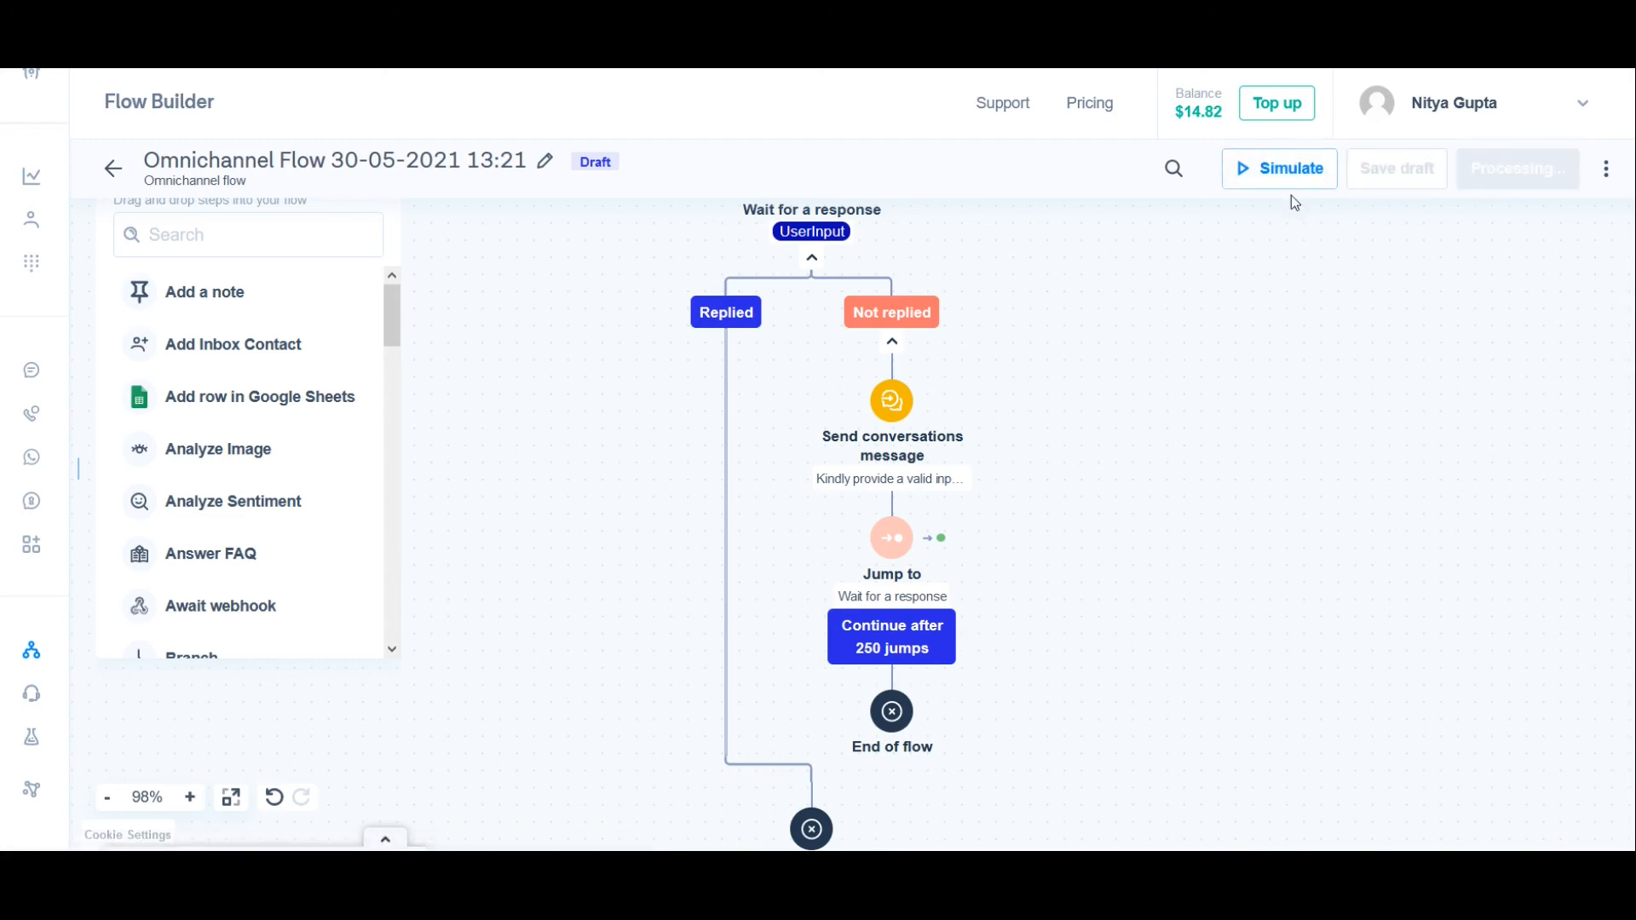
Step: Simulate the published flow through WhatsApp with the messages "hello" and "A", and inspect the path taken
{"action": "left_click", "coordinate": [1307, 170]}
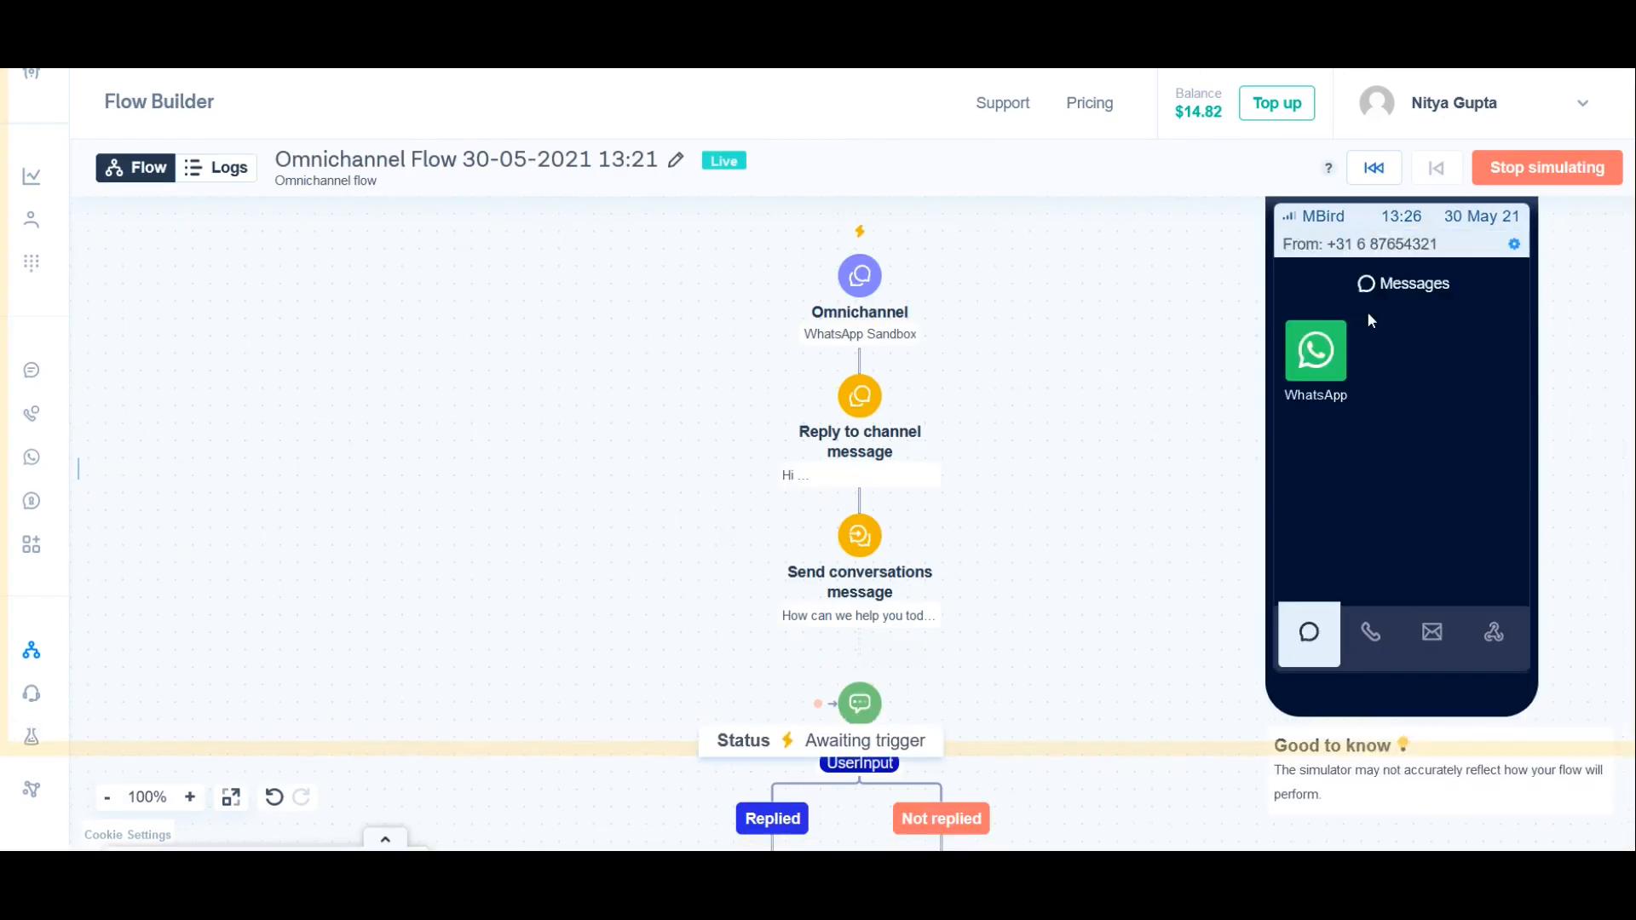
{"action": "left_click", "coordinate": [1331, 350]}
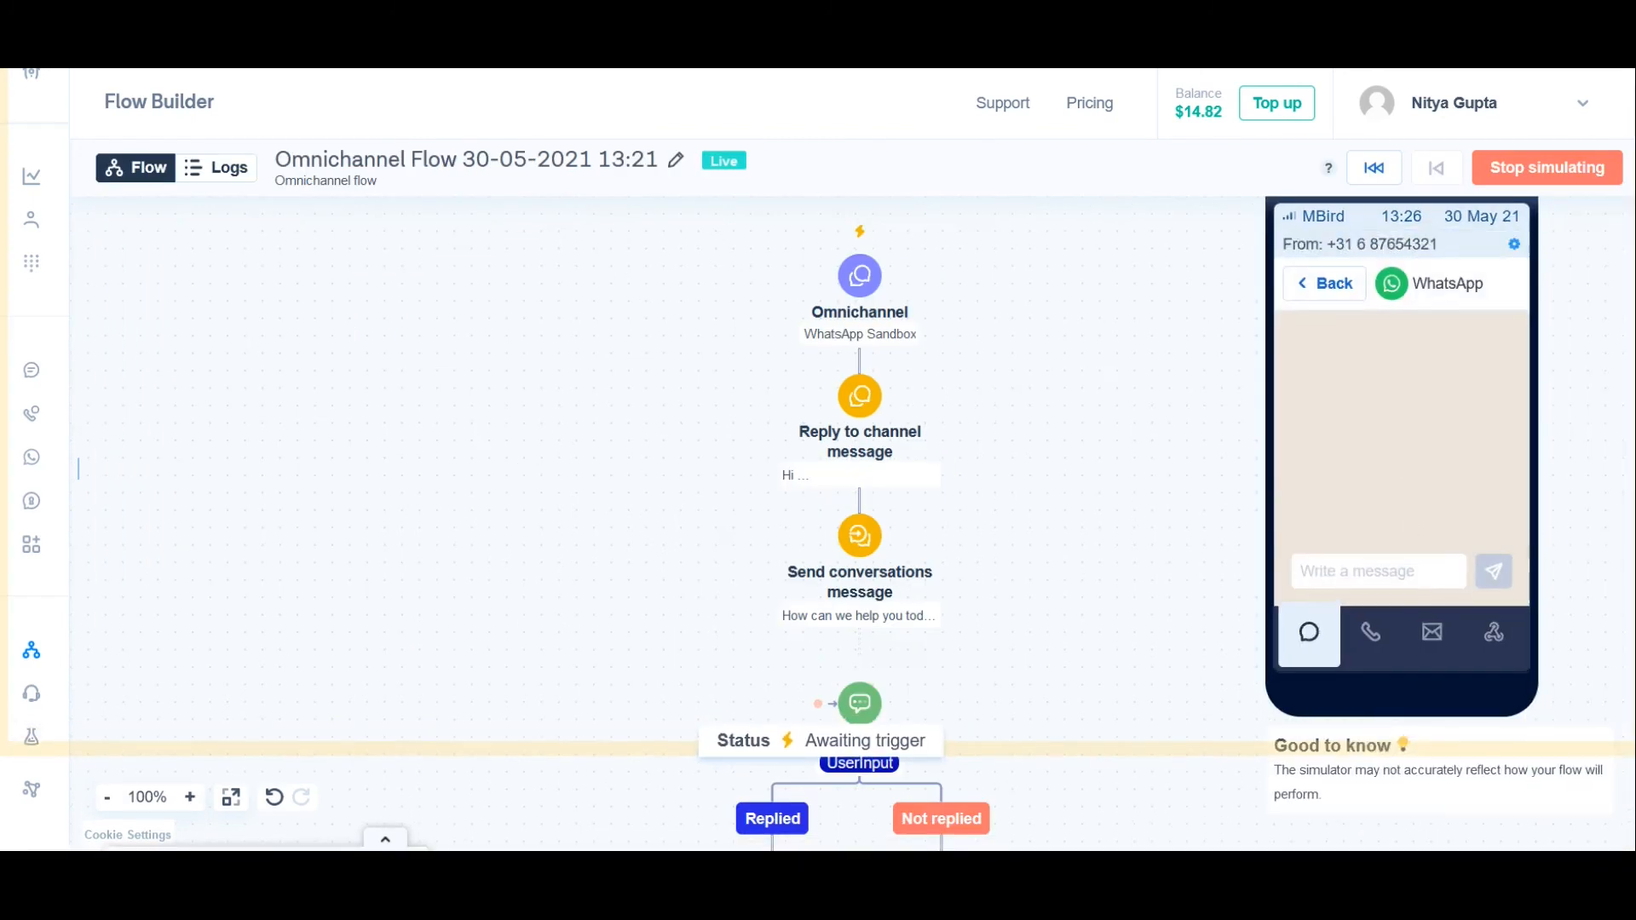
{"action": "left_click", "coordinate": [1410, 555]}
{"action": "type", "text": "hello"}
{"action": "key", "text": "Return"}
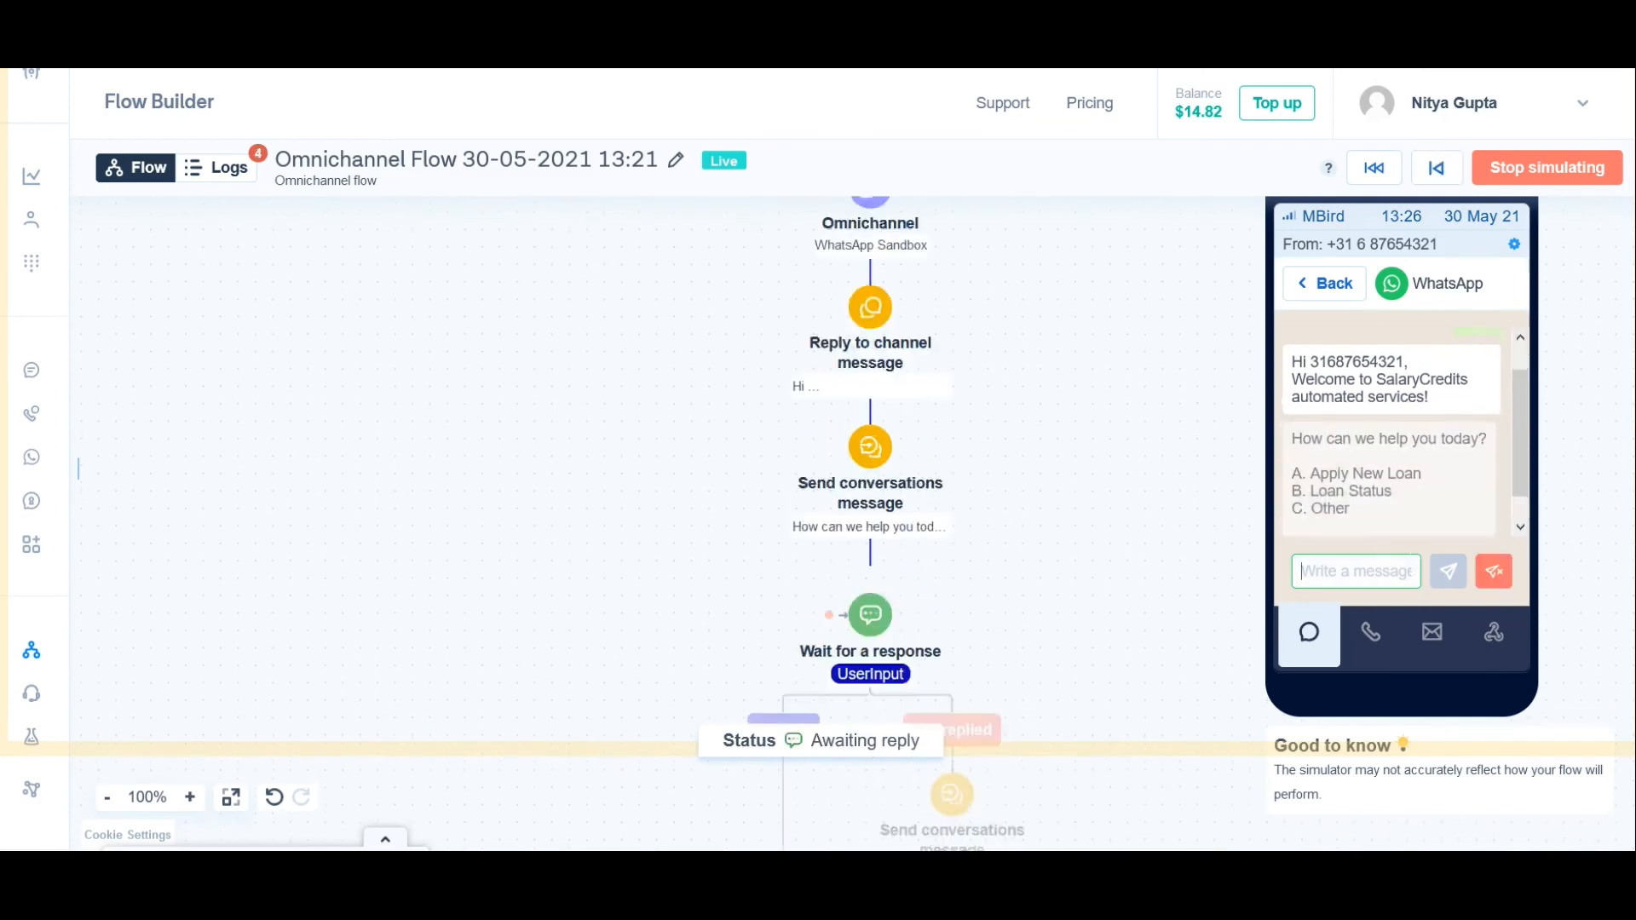
{"action": "type", "text": "A"}
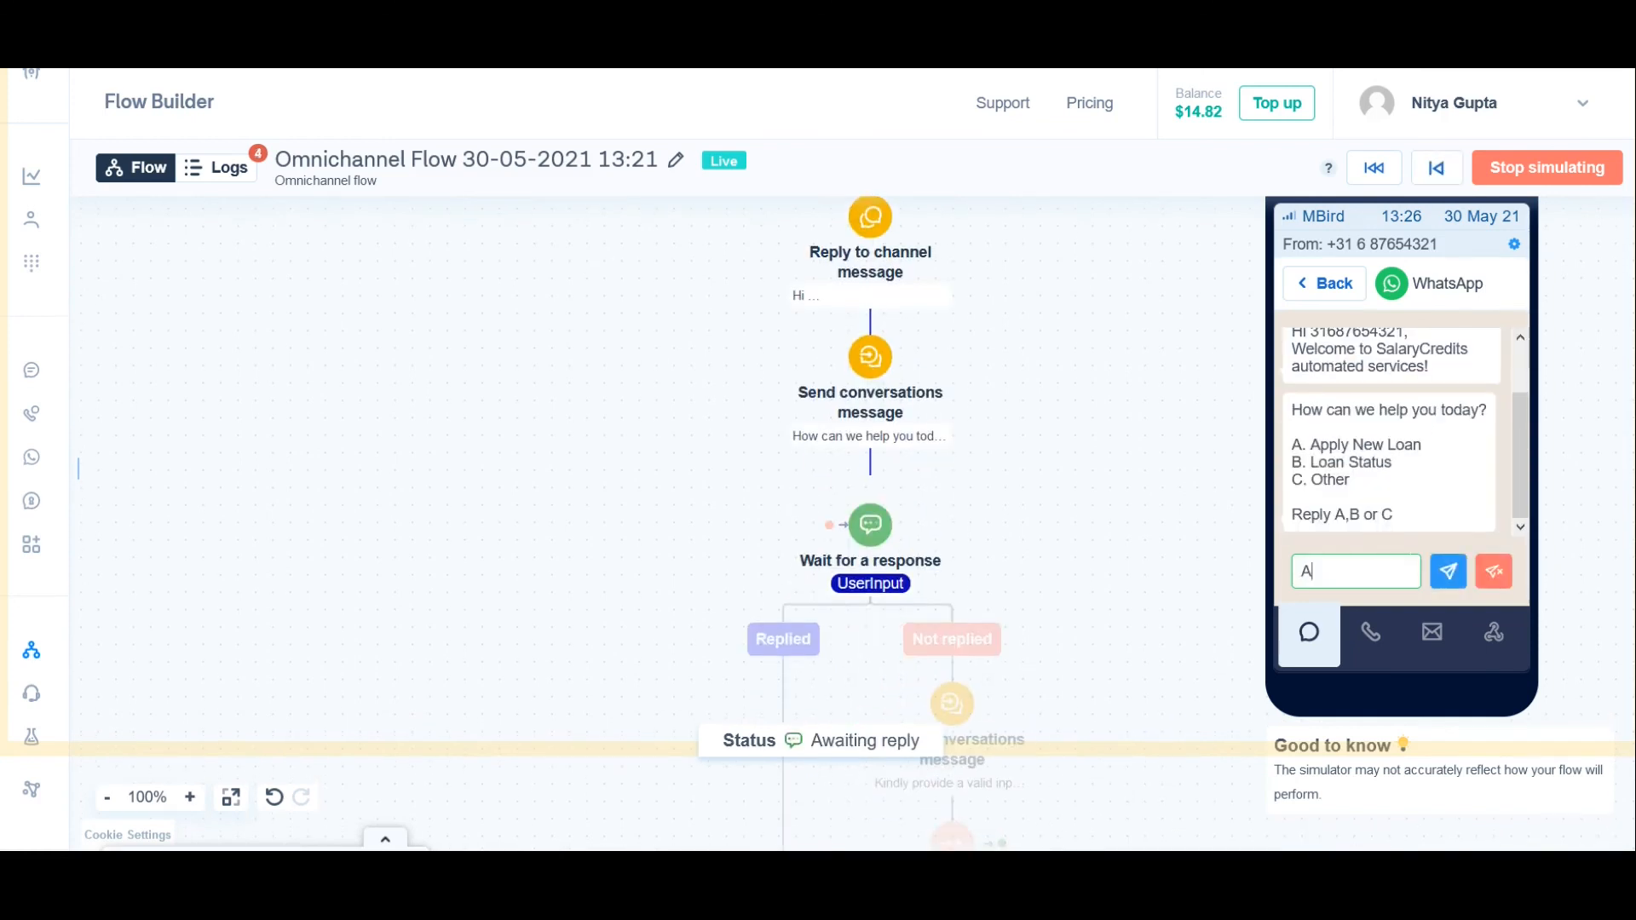
{"action": "key", "text": "Return"}
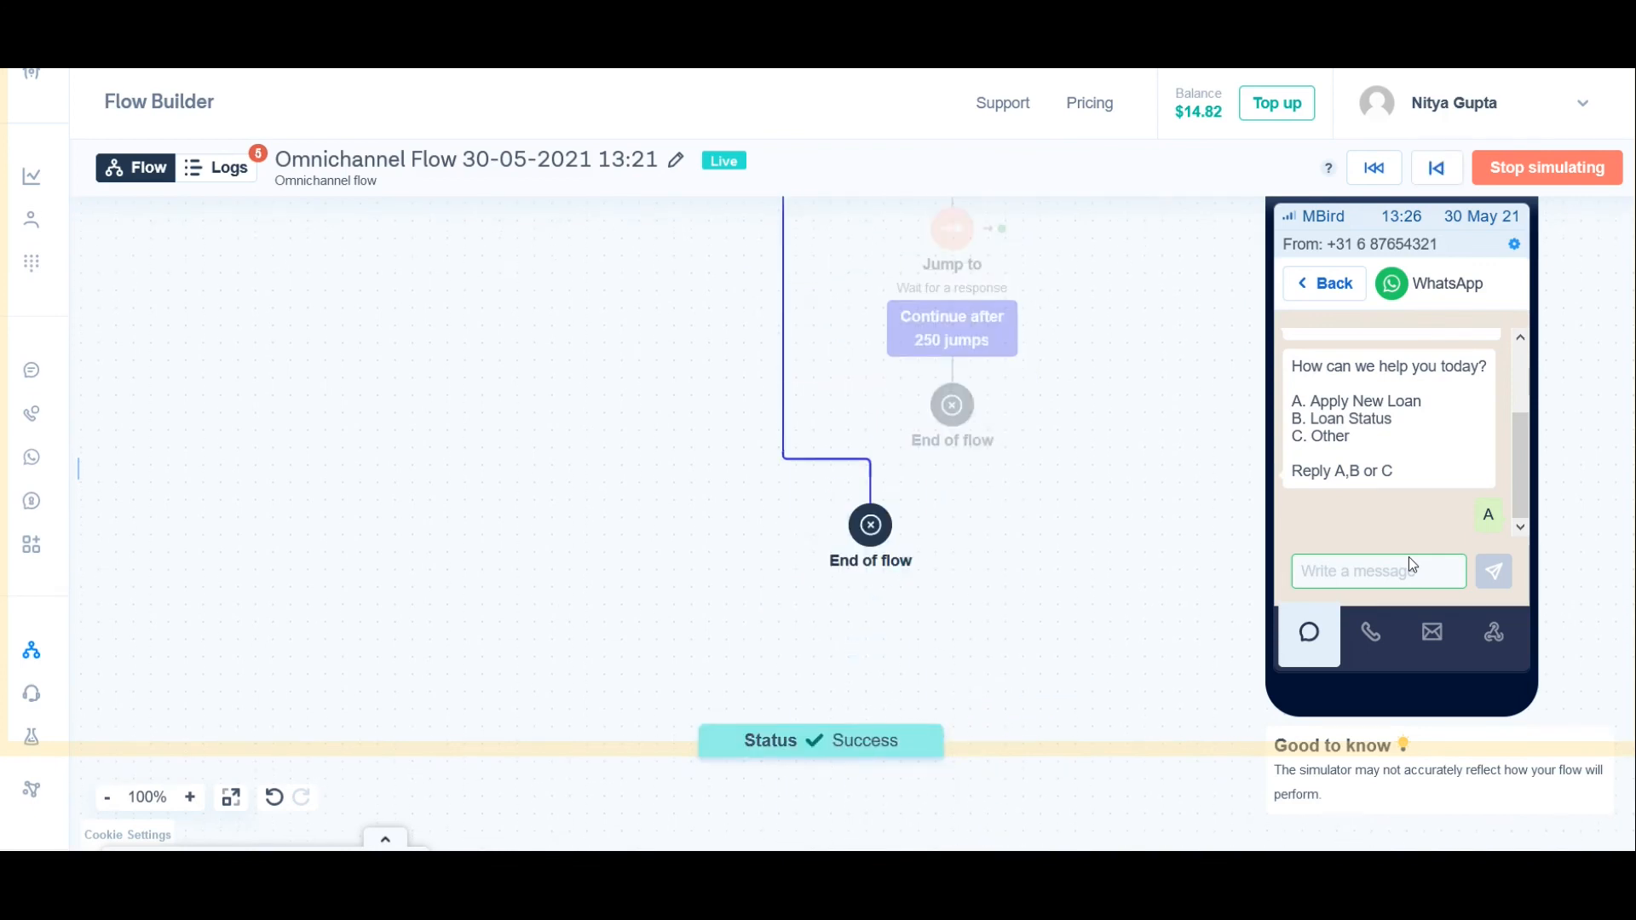
{"action": "left_click_drag", "start_coordinate": [1087, 453], "coordinate": [1017, 685]}
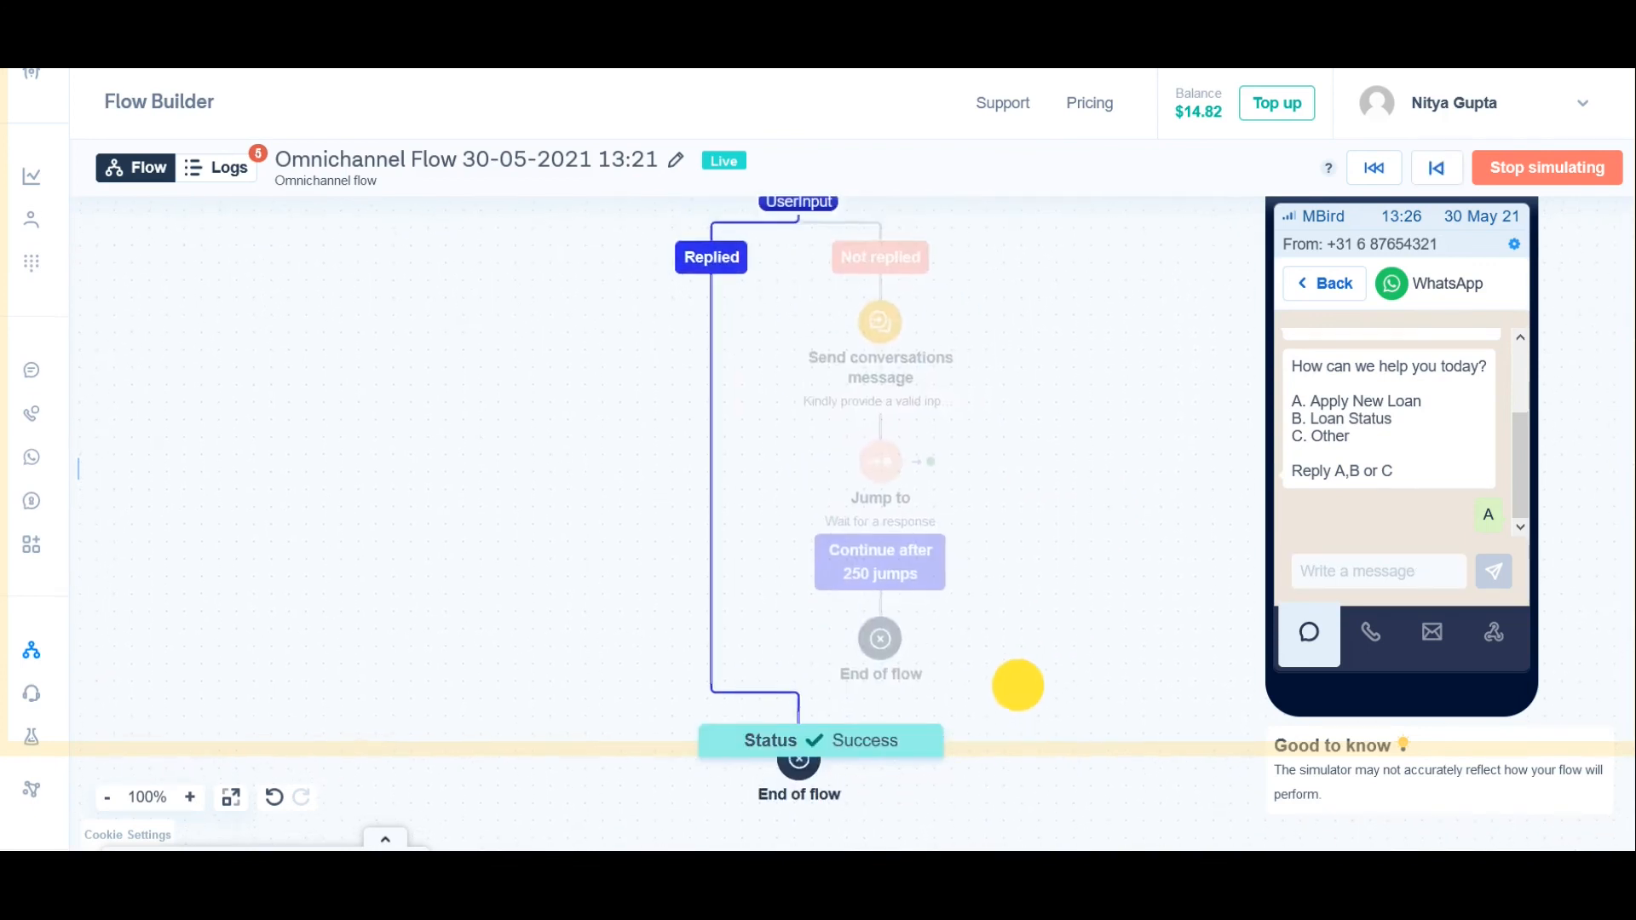
Step: Review the simulation logs, return to the flow diagram and leave the simulation
{"action": "left_click", "coordinate": [228, 168]}
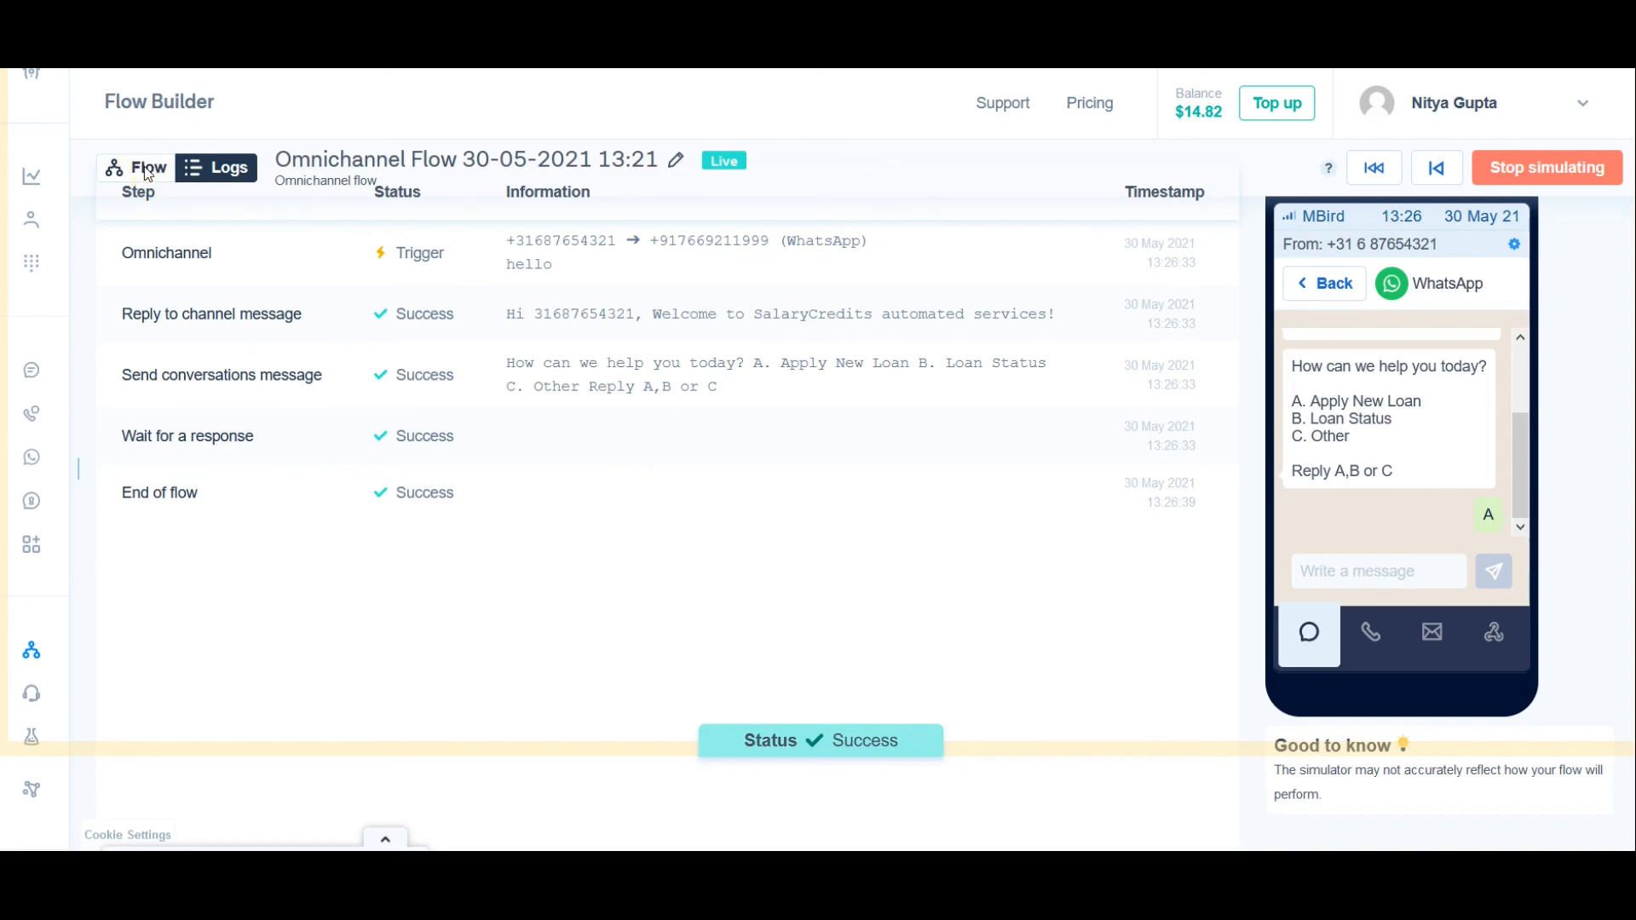
{"action": "left_click", "coordinate": [128, 165]}
{"action": "left_click", "coordinate": [155, 162]}
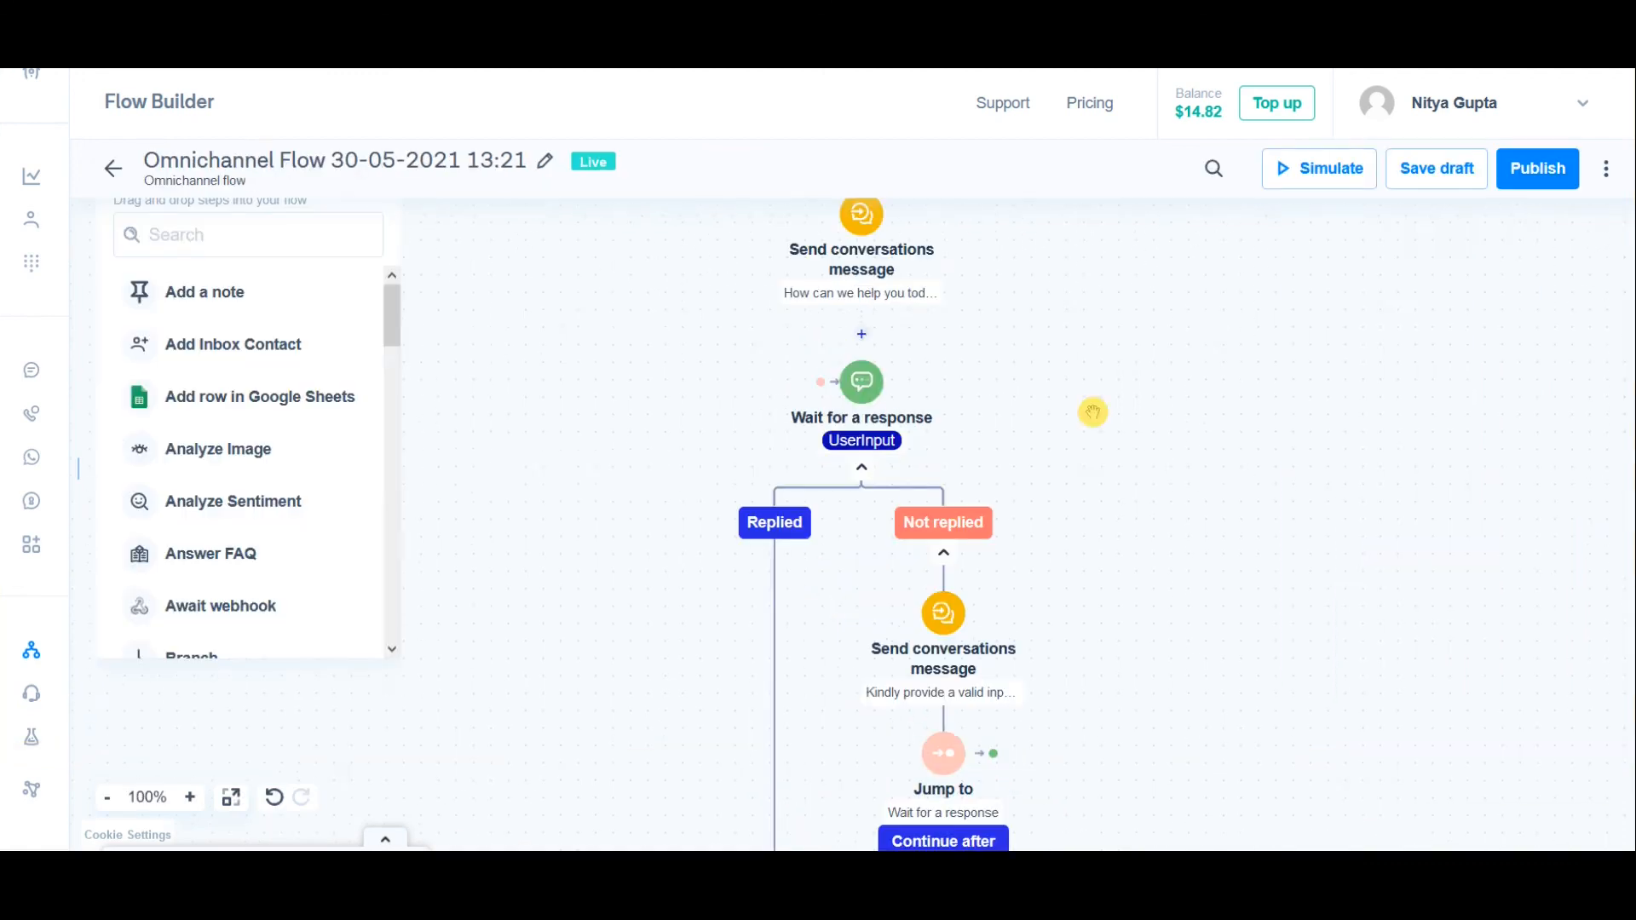
{"action": "left_click_drag", "start_coordinate": [1086, 610], "coordinate": [1097, 504]}
{"action": "left_click", "coordinate": [1113, 622]}
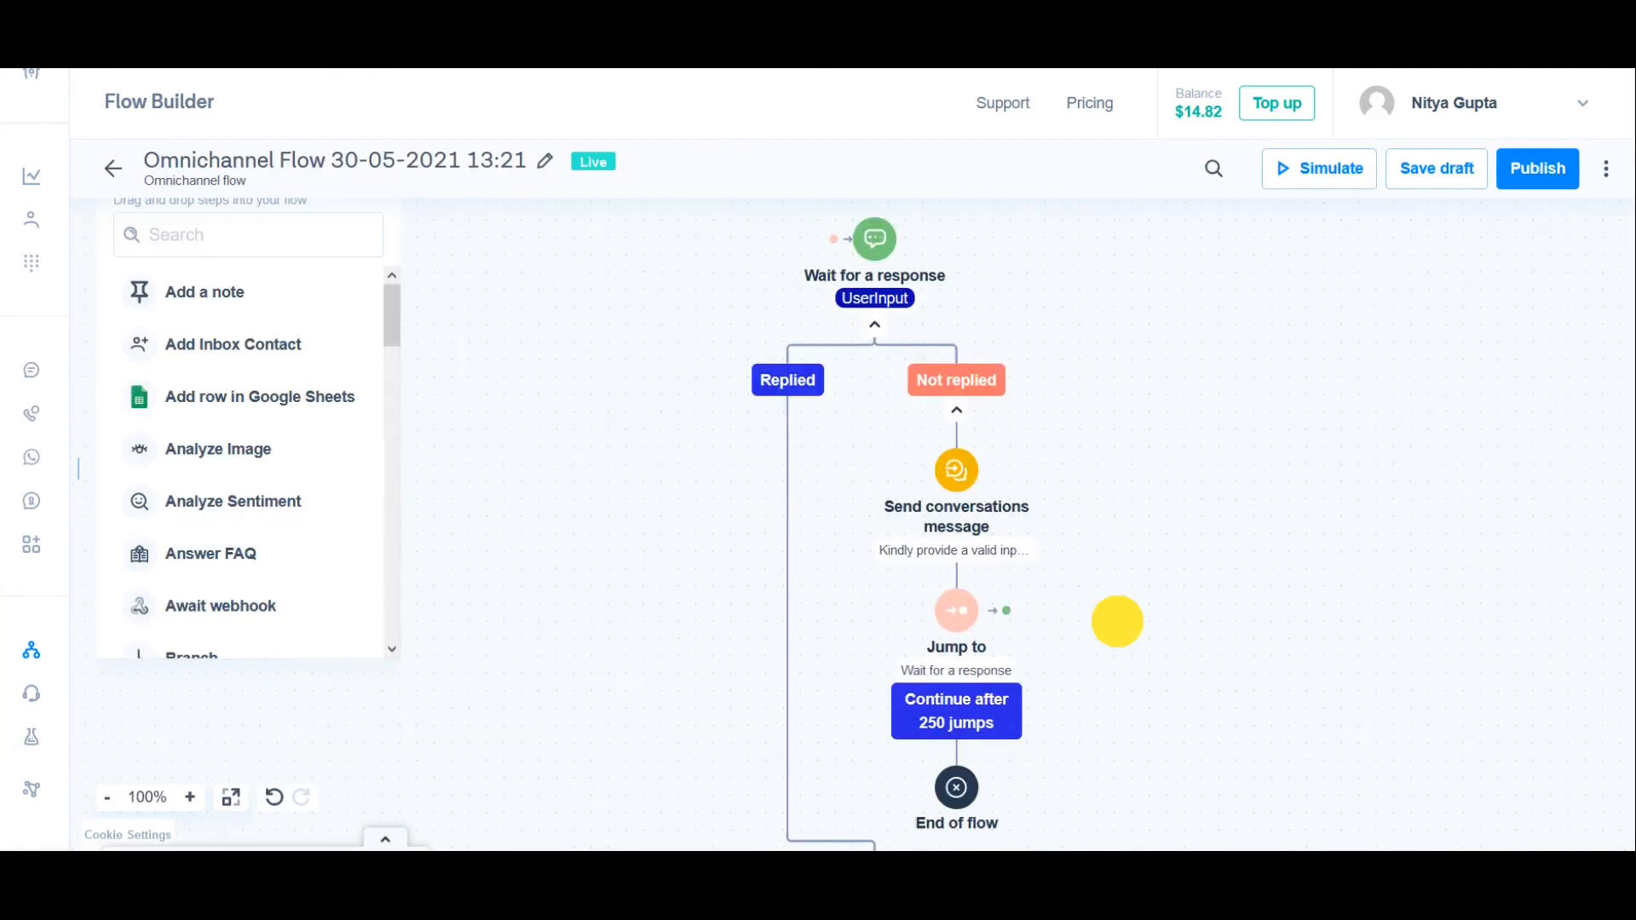
Step: Add a "Branch" step to the Replied path of "Wait for a response"
{"action": "left_click", "coordinate": [788, 611]}
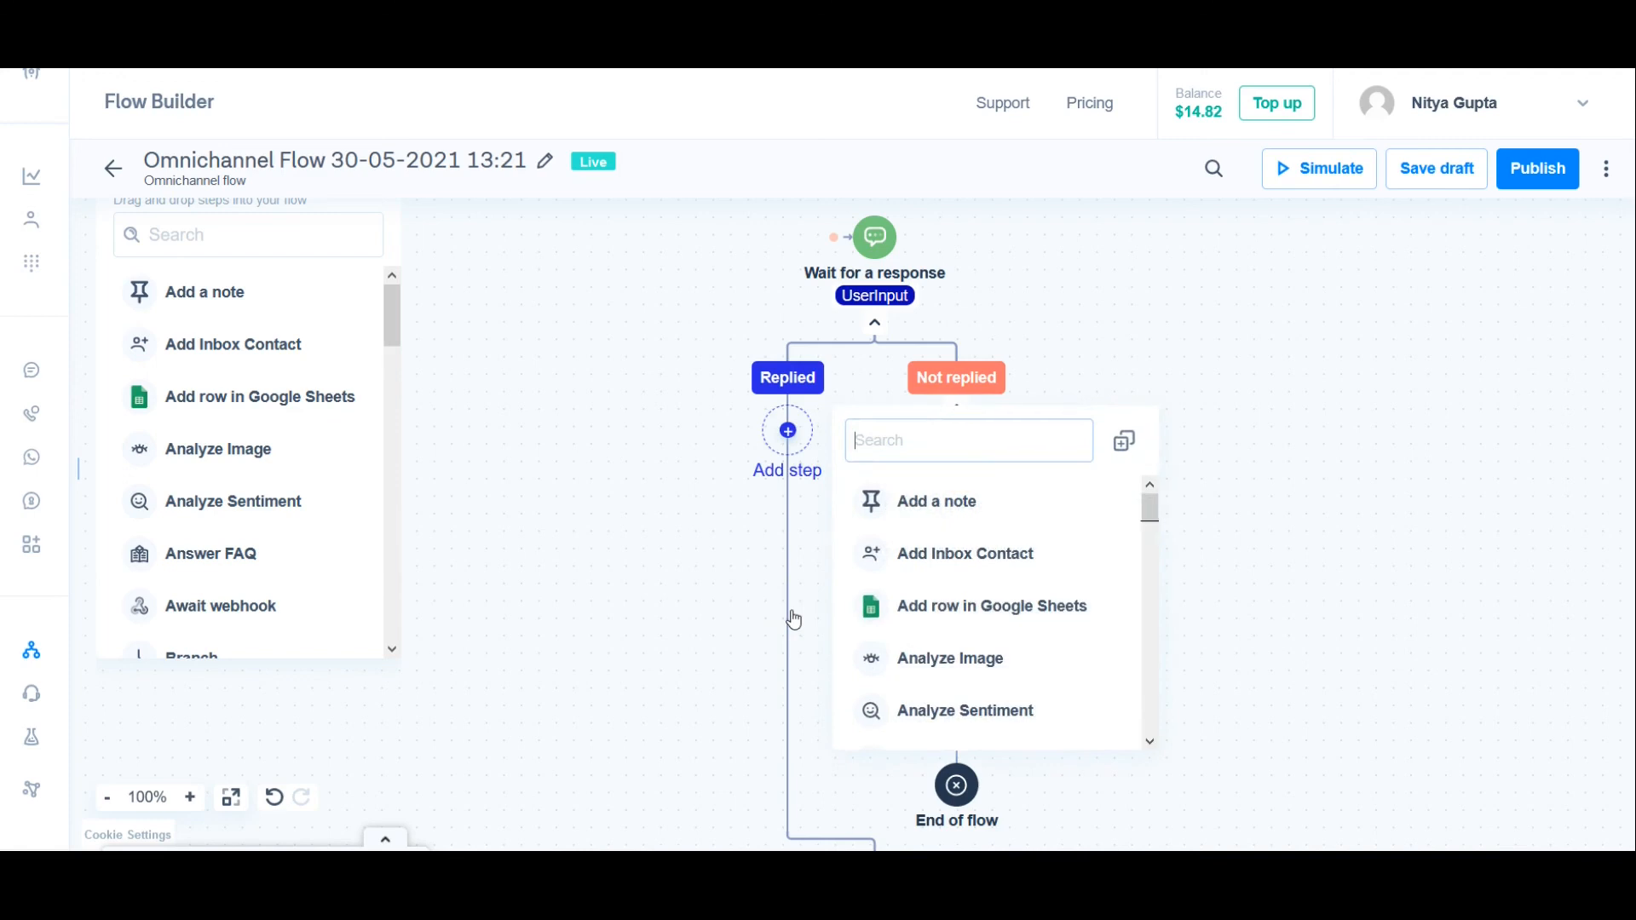
{"action": "type", "text": "bran"}
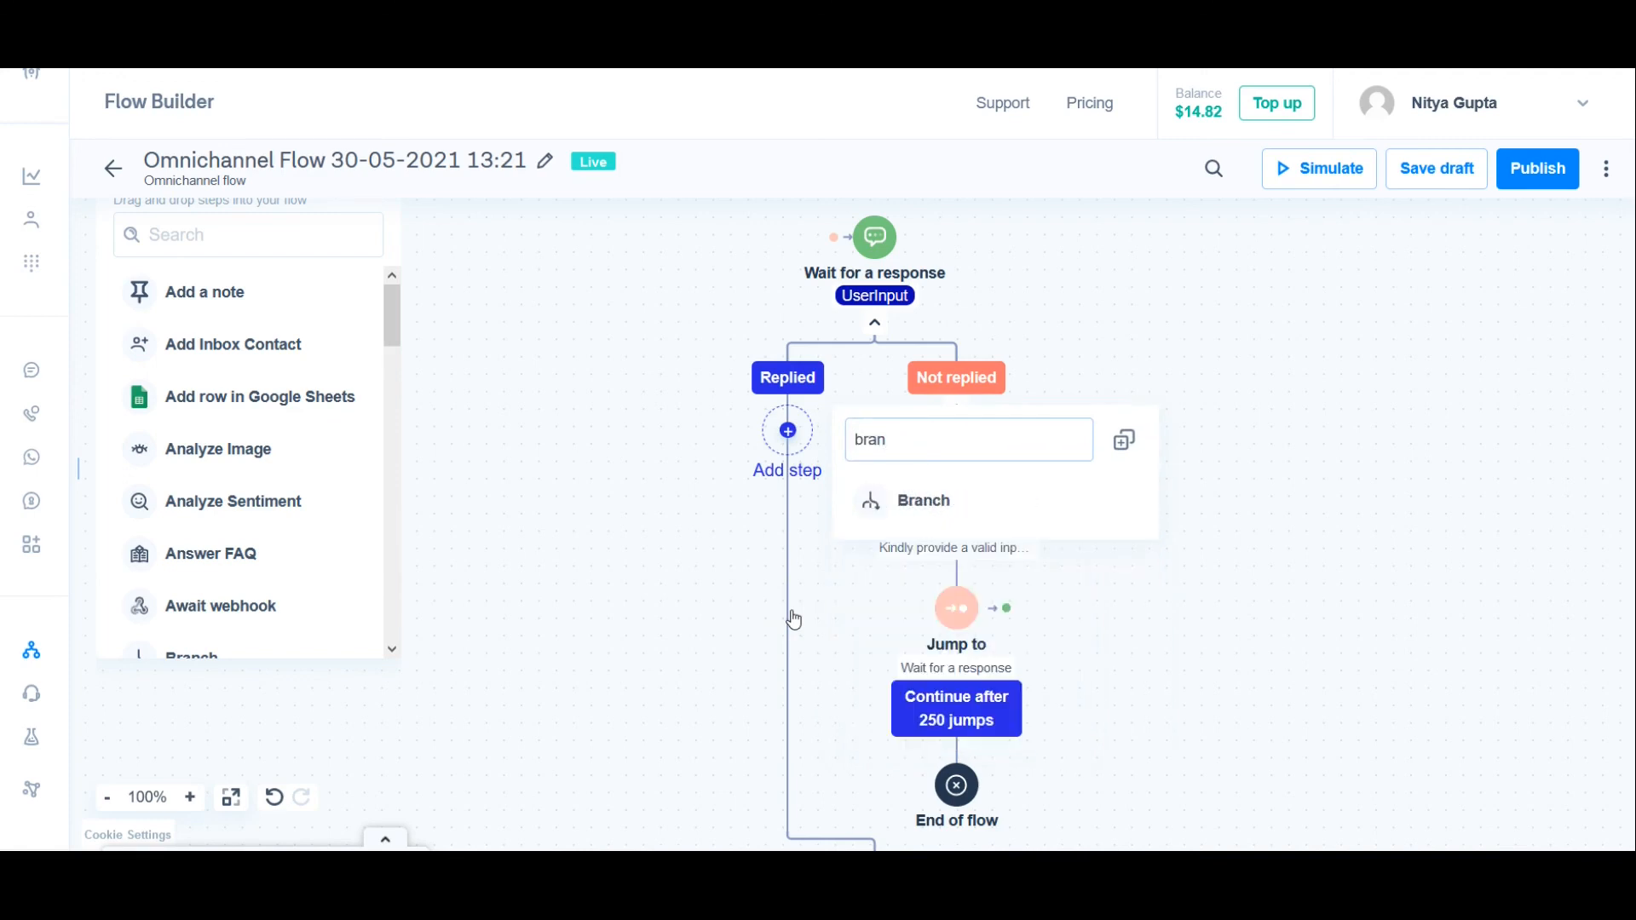
{"action": "left_click", "coordinate": [937, 503]}
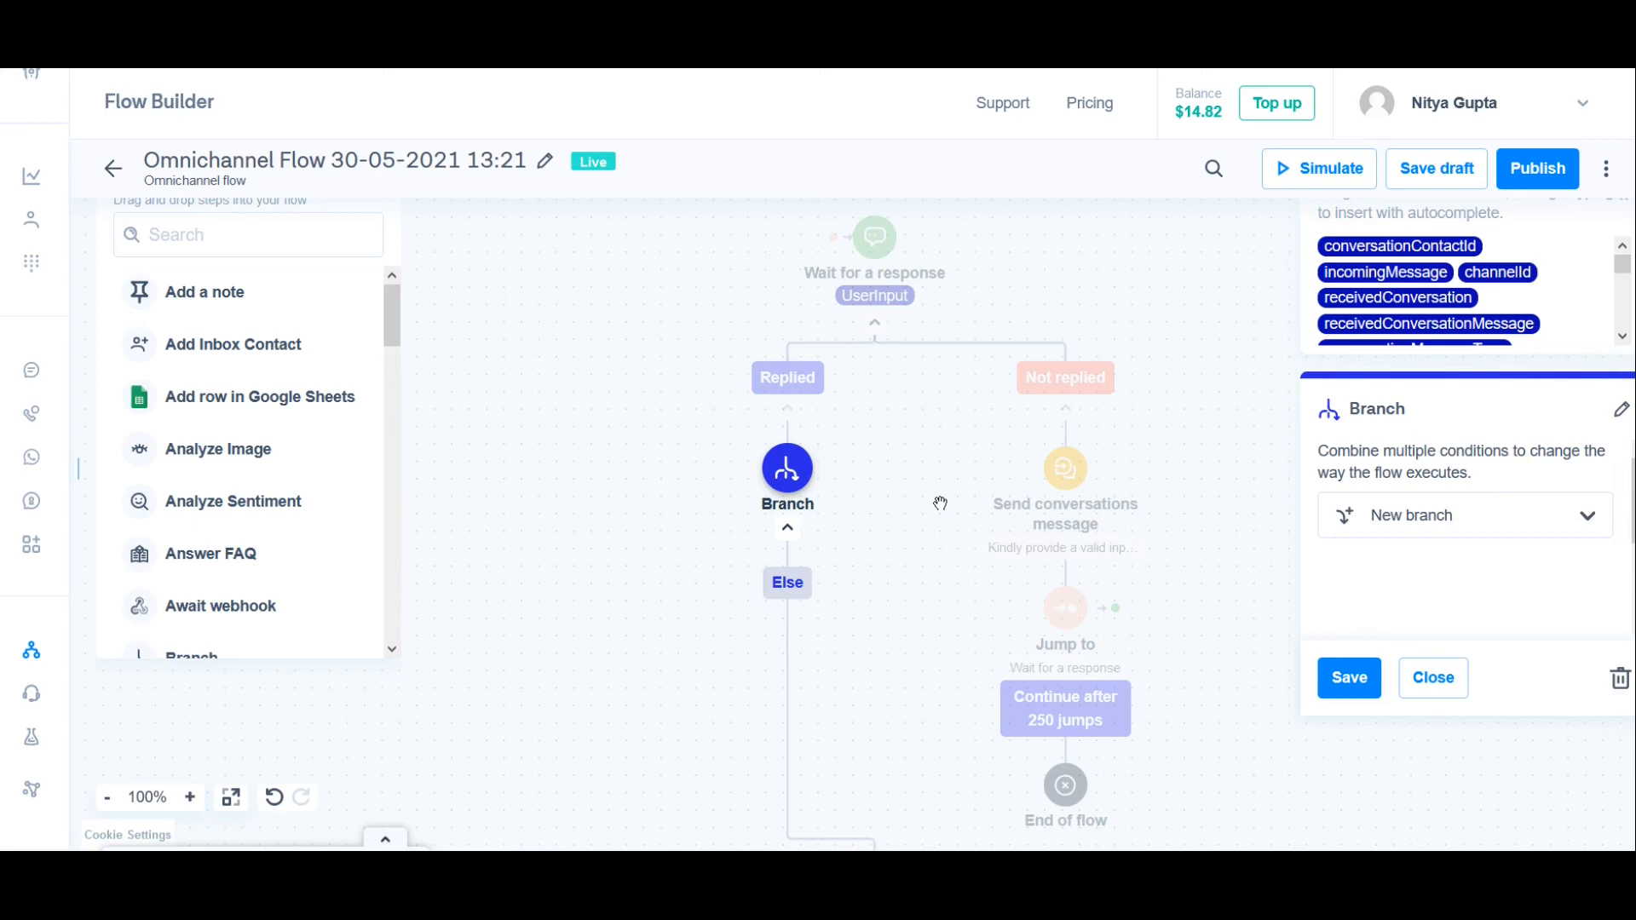
Step: Add two custom condition branches to the "Branch" step
{"action": "left_click", "coordinate": [1397, 515]}
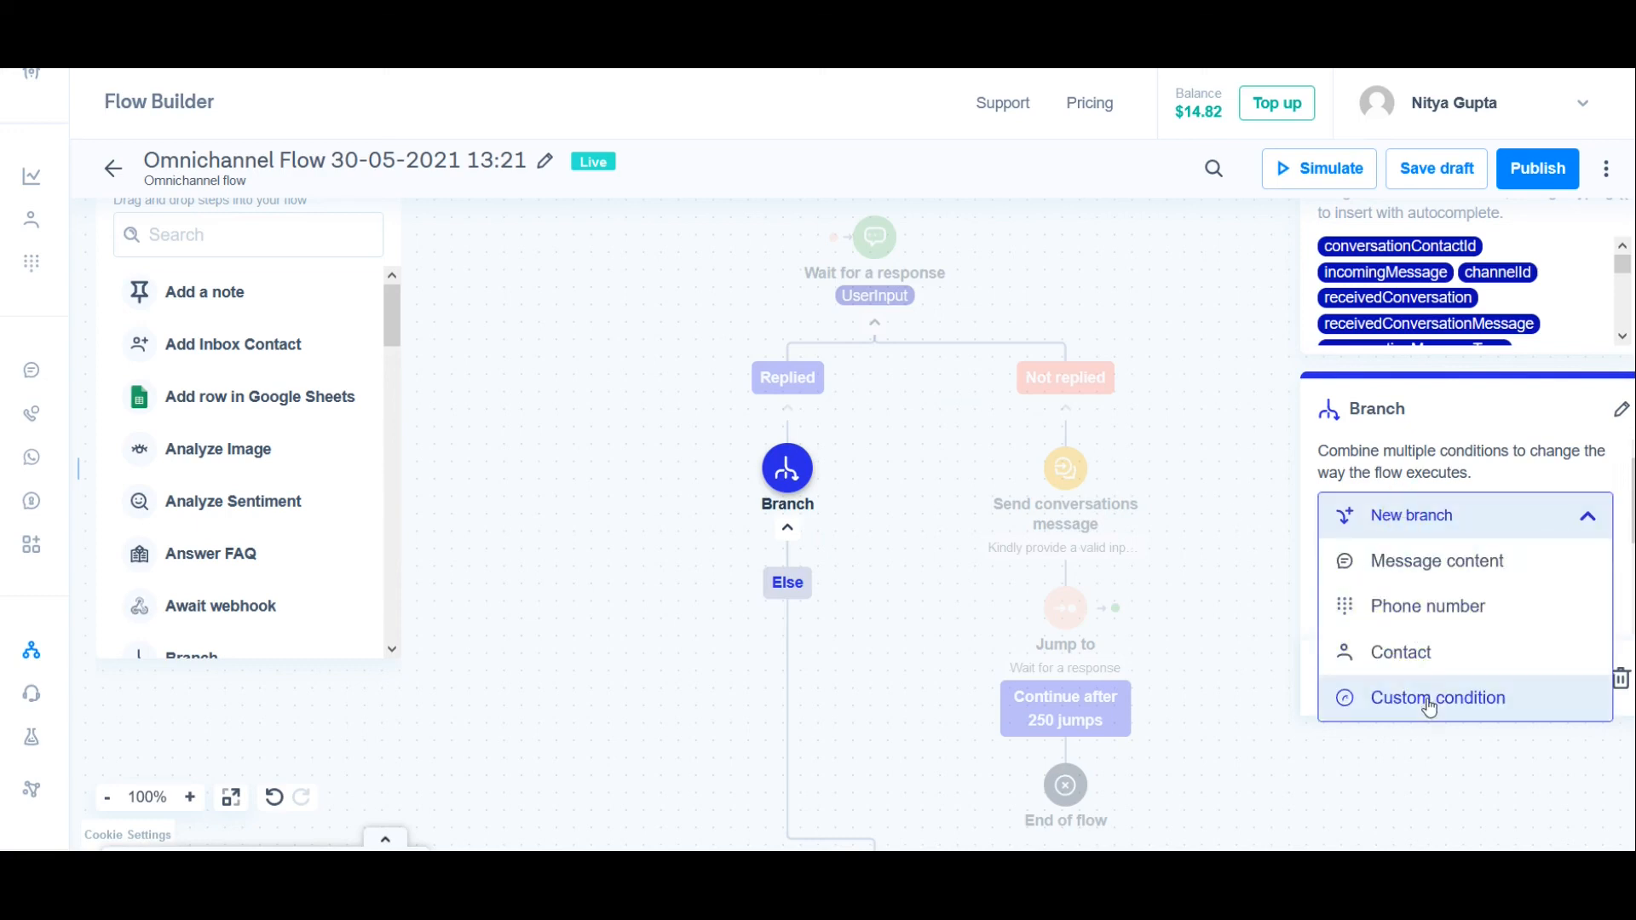
{"action": "left_click", "coordinate": [1430, 705]}
{"action": "left_click", "coordinate": [1432, 515]}
{"action": "left_click", "coordinate": [1435, 689]}
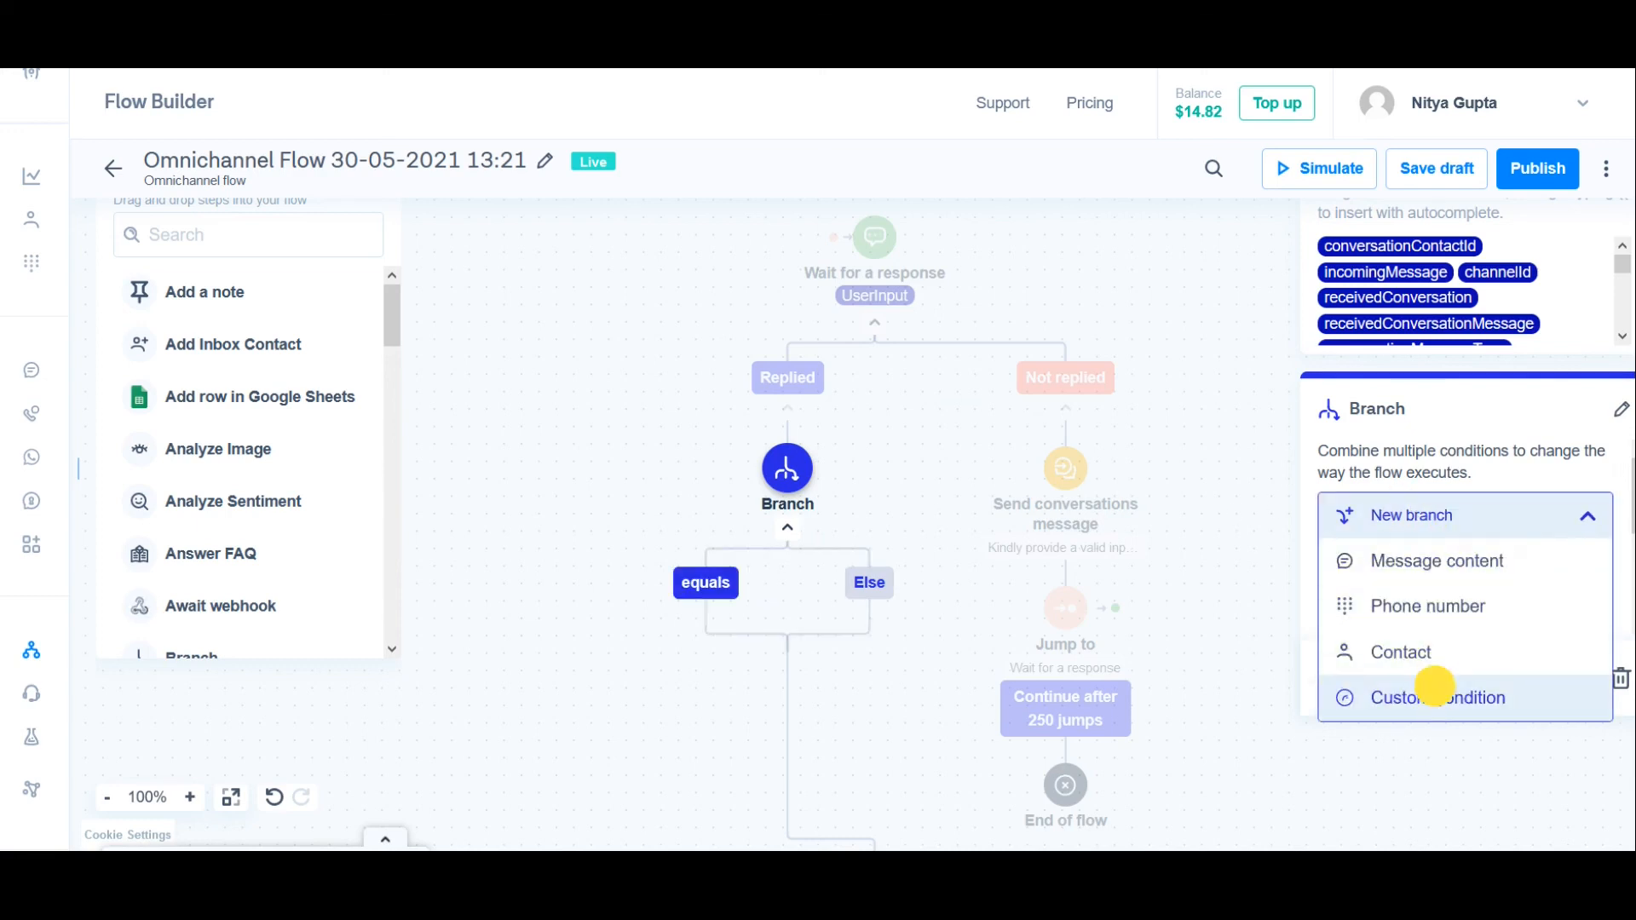